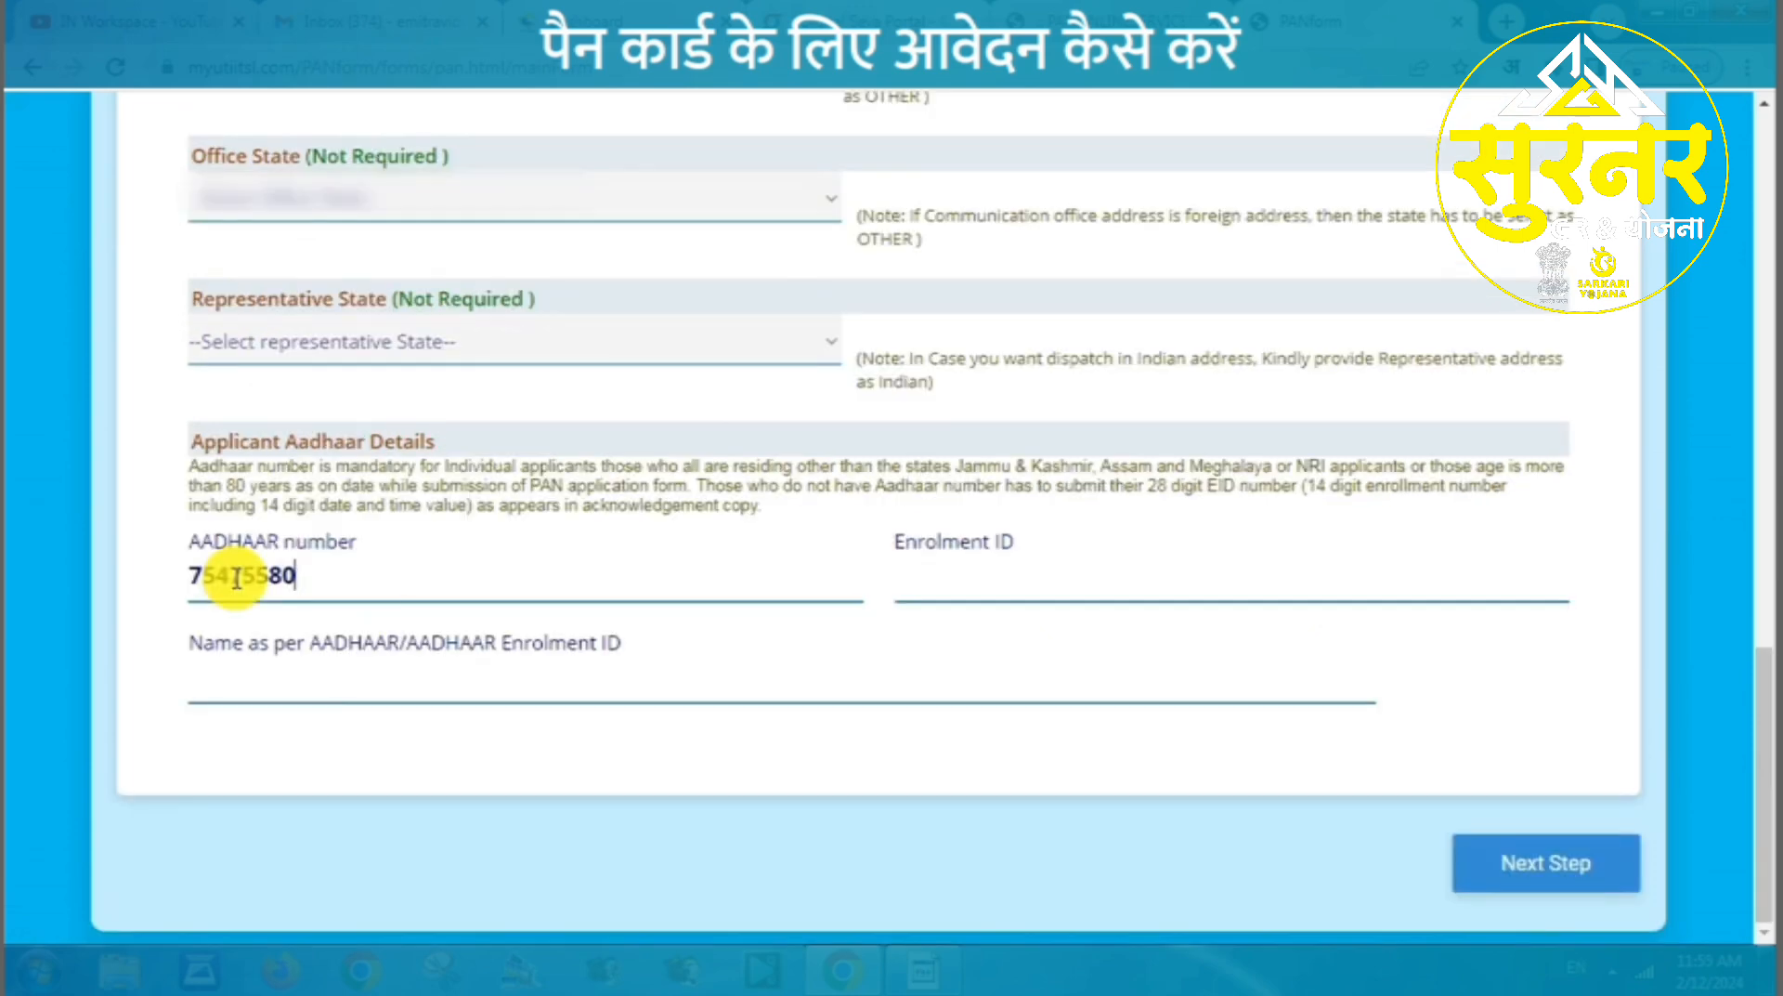
- Enter the applicant's Aadhaar number, re-enter it for confirmation and accept it
text(???)
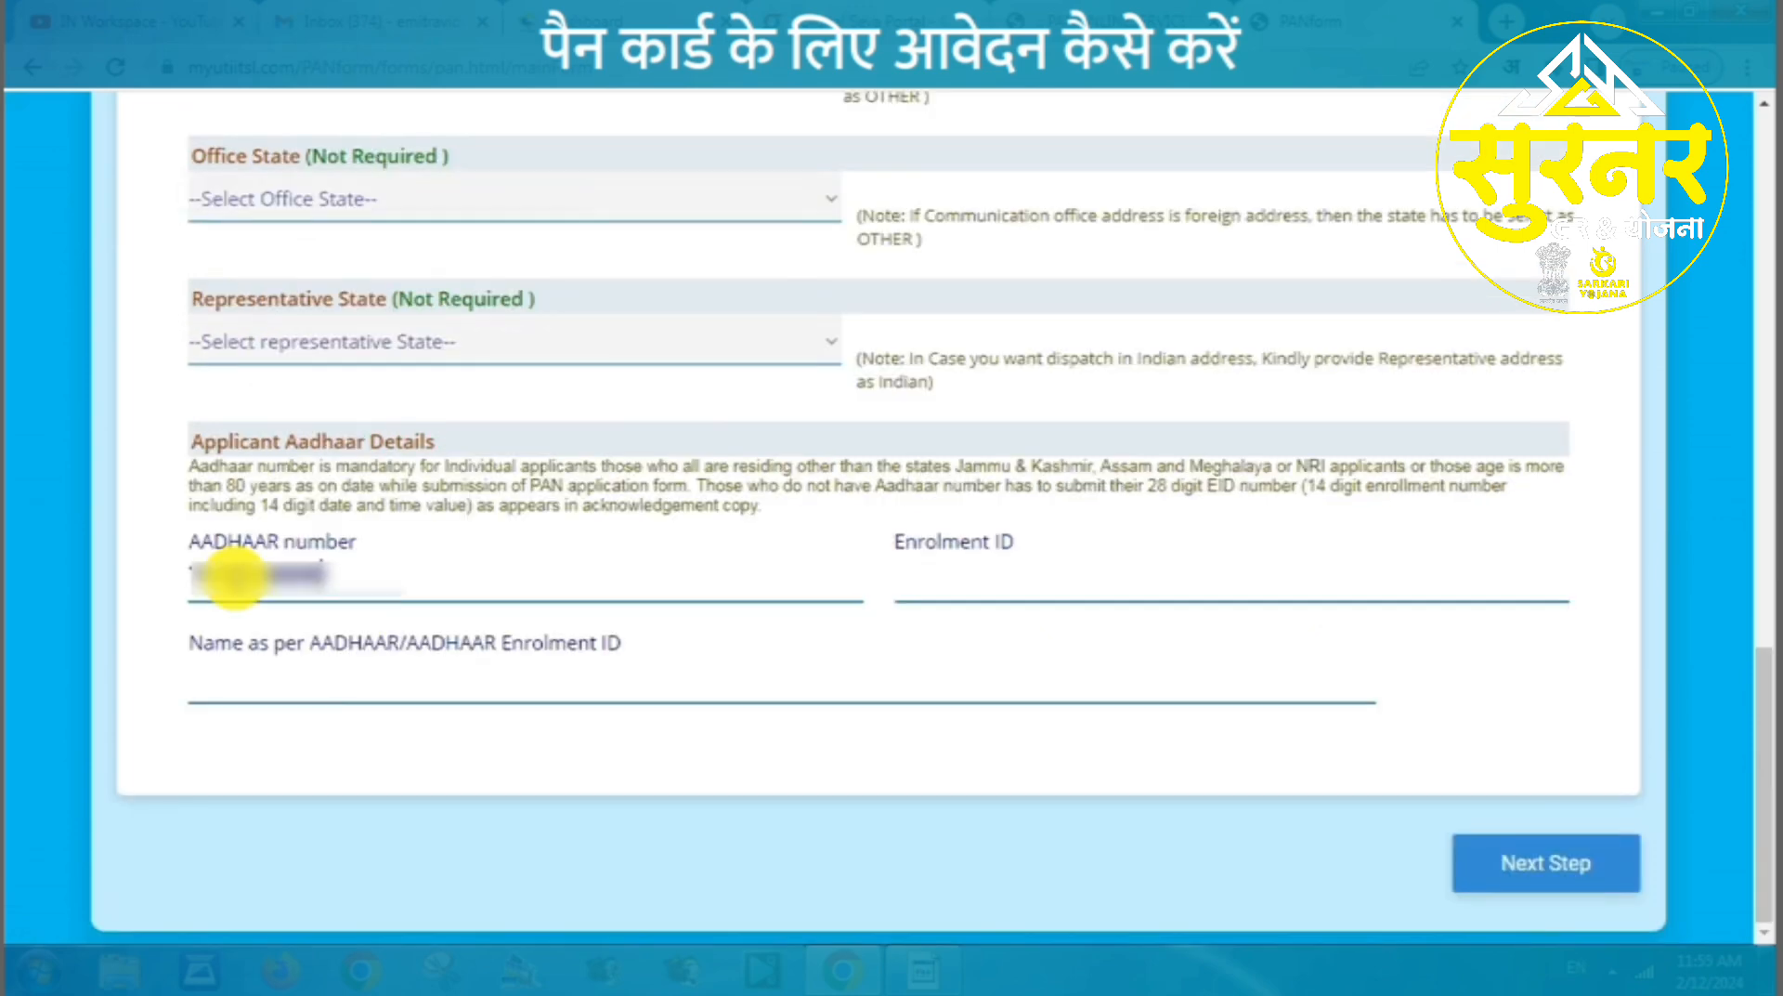
click(588, 607)
click(778, 484)
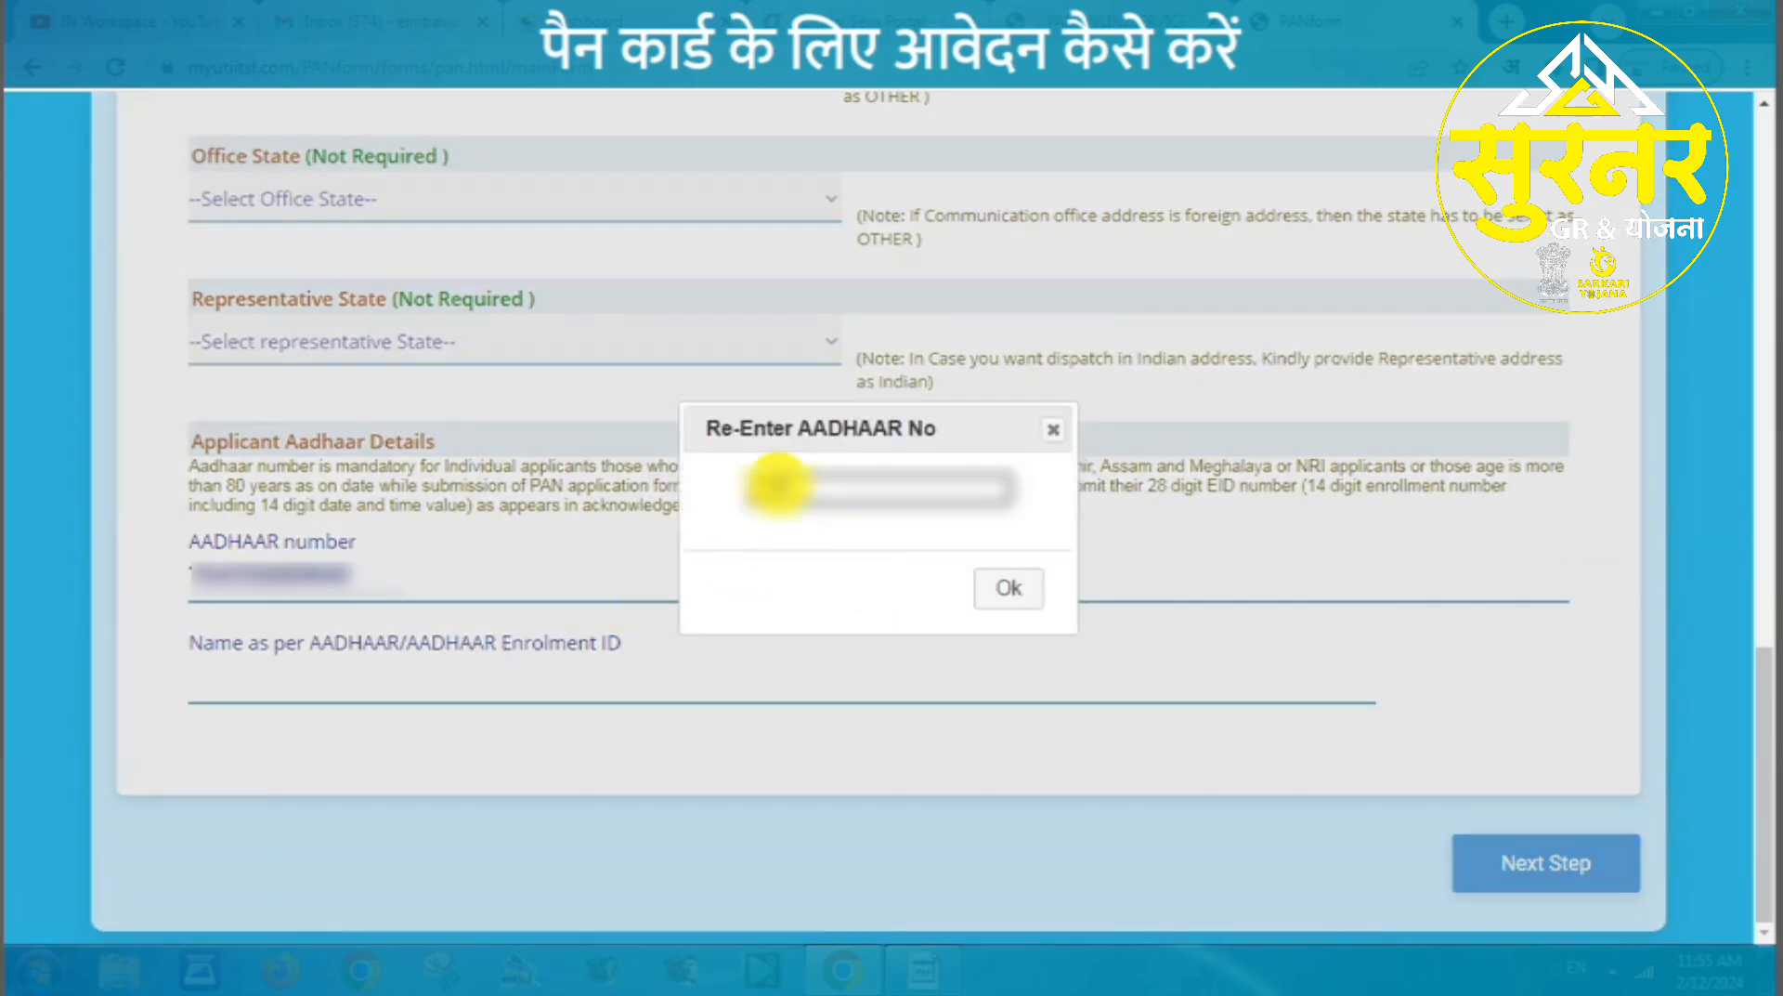
click(1011, 588)
- Fill in the applicant's name as per Aadhaar and proceed to the Document Details
click(305, 692)
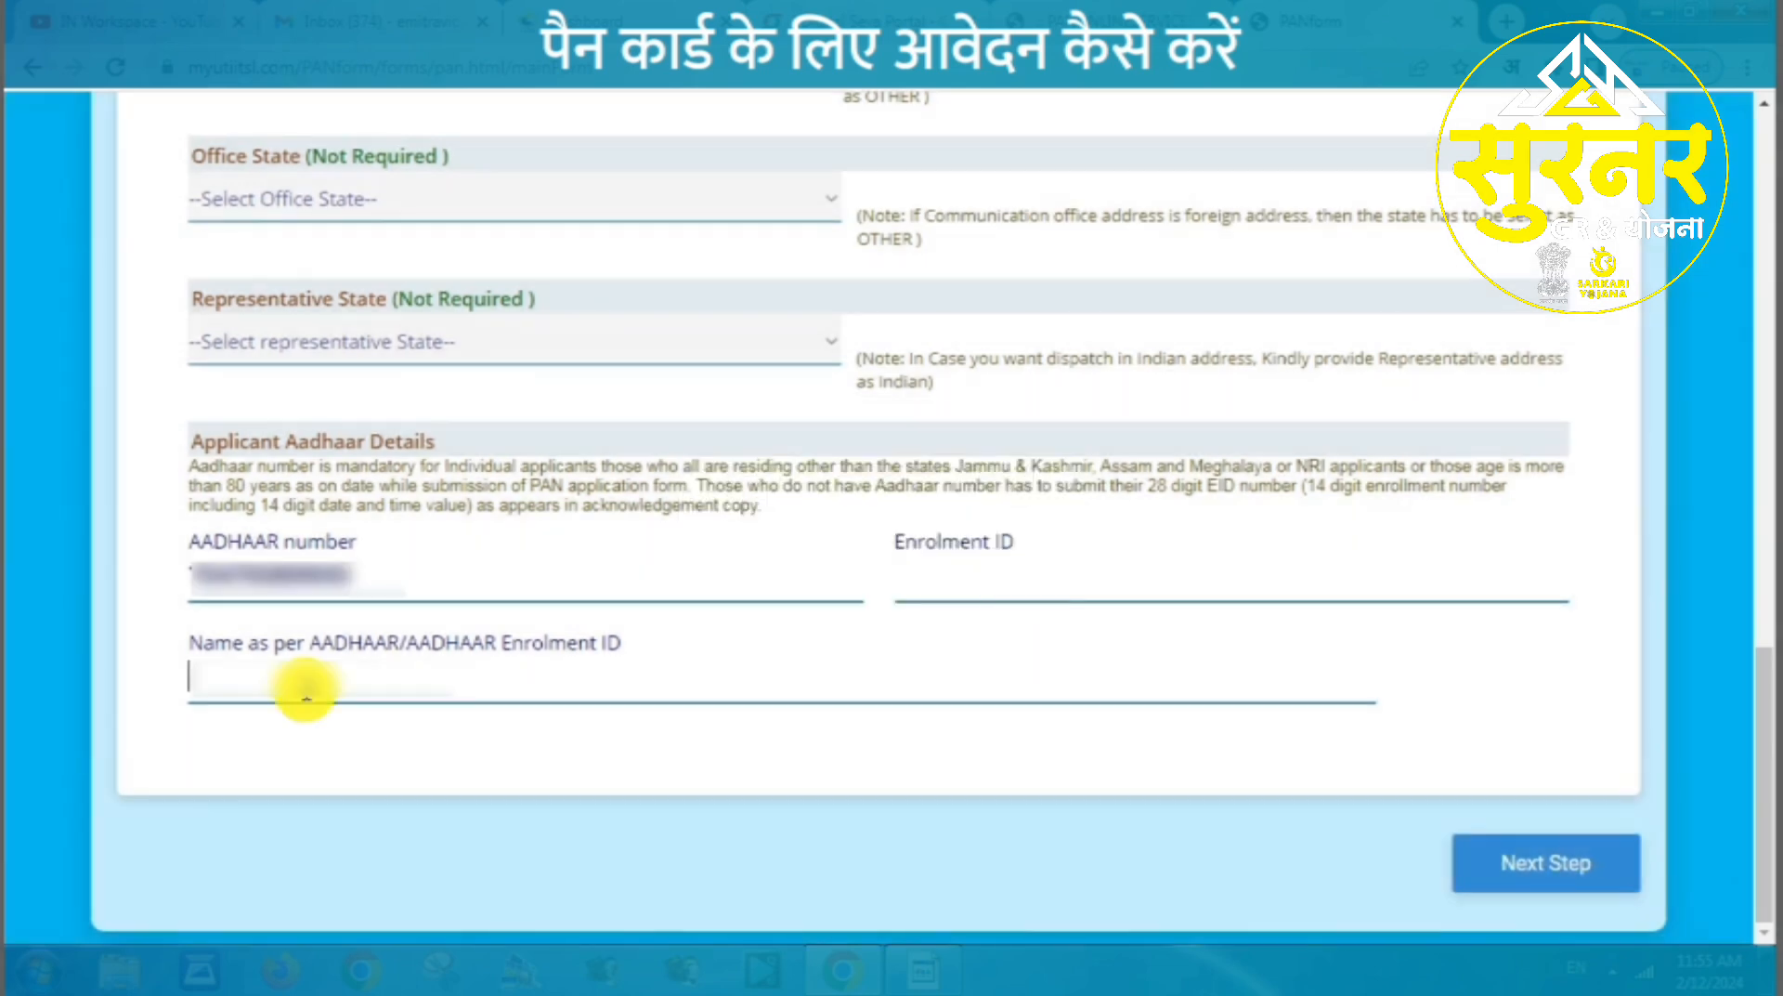
text(**)
key(BackSpace)
key(BackSpace)
text(********)
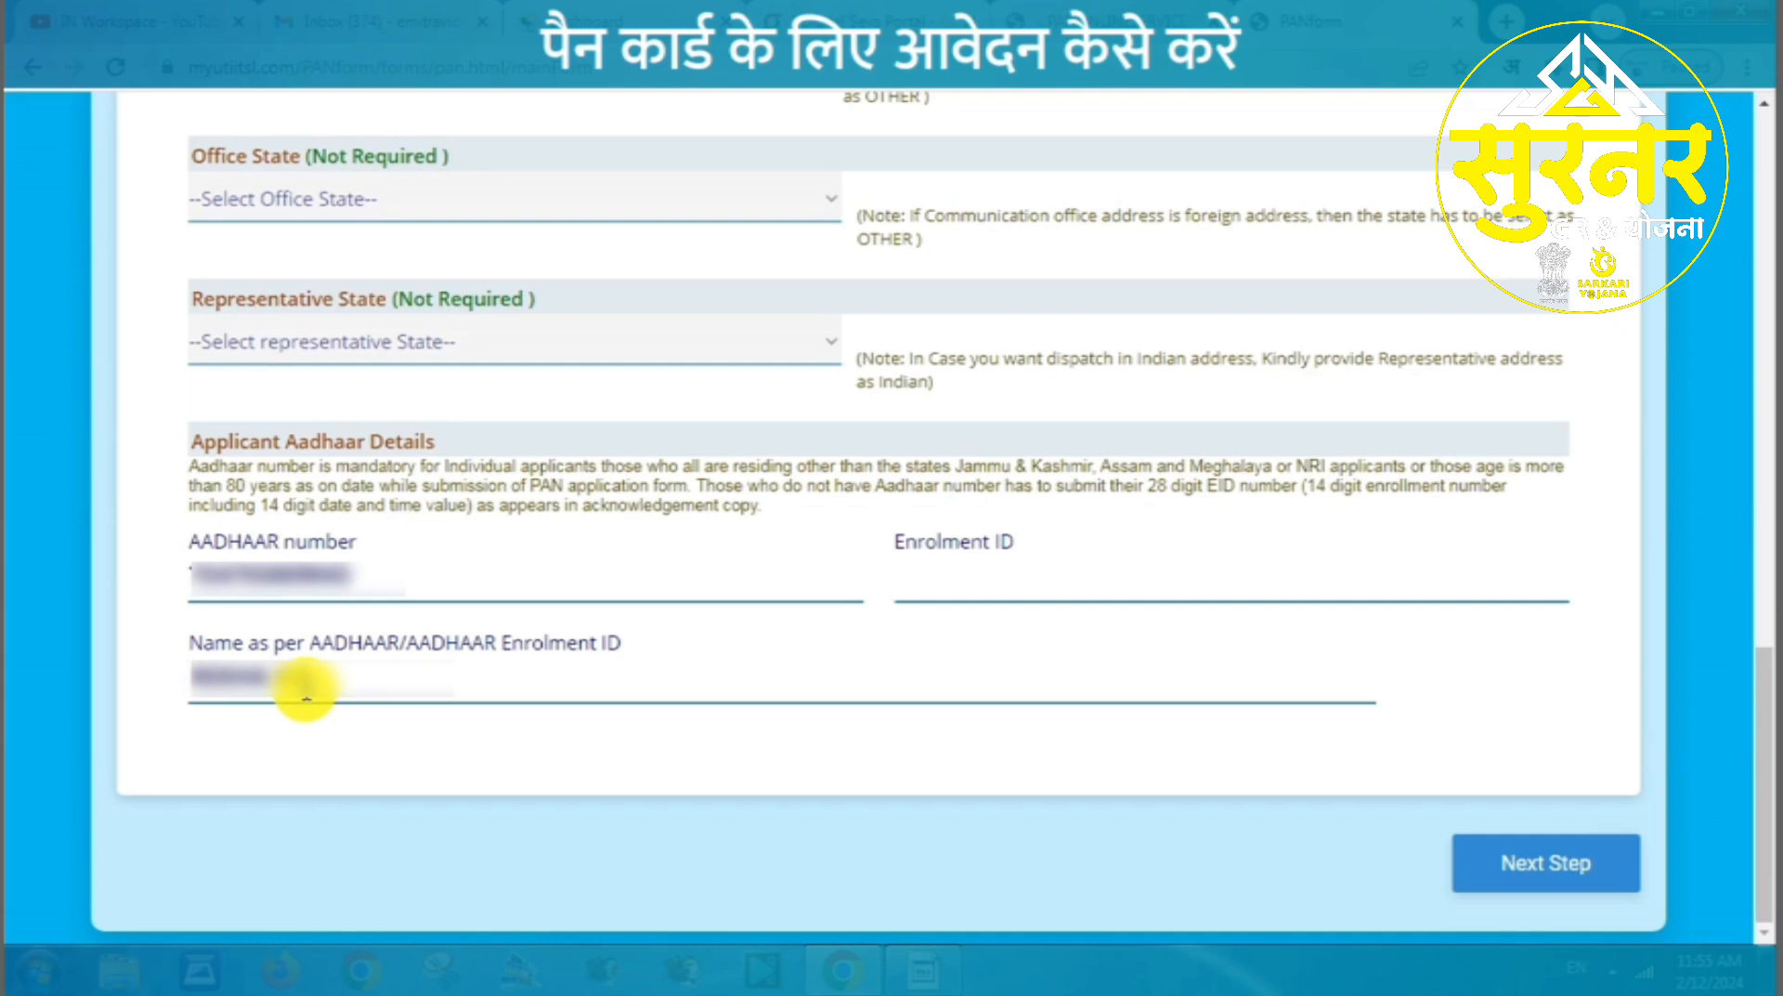
text(*****)
click(1550, 864)
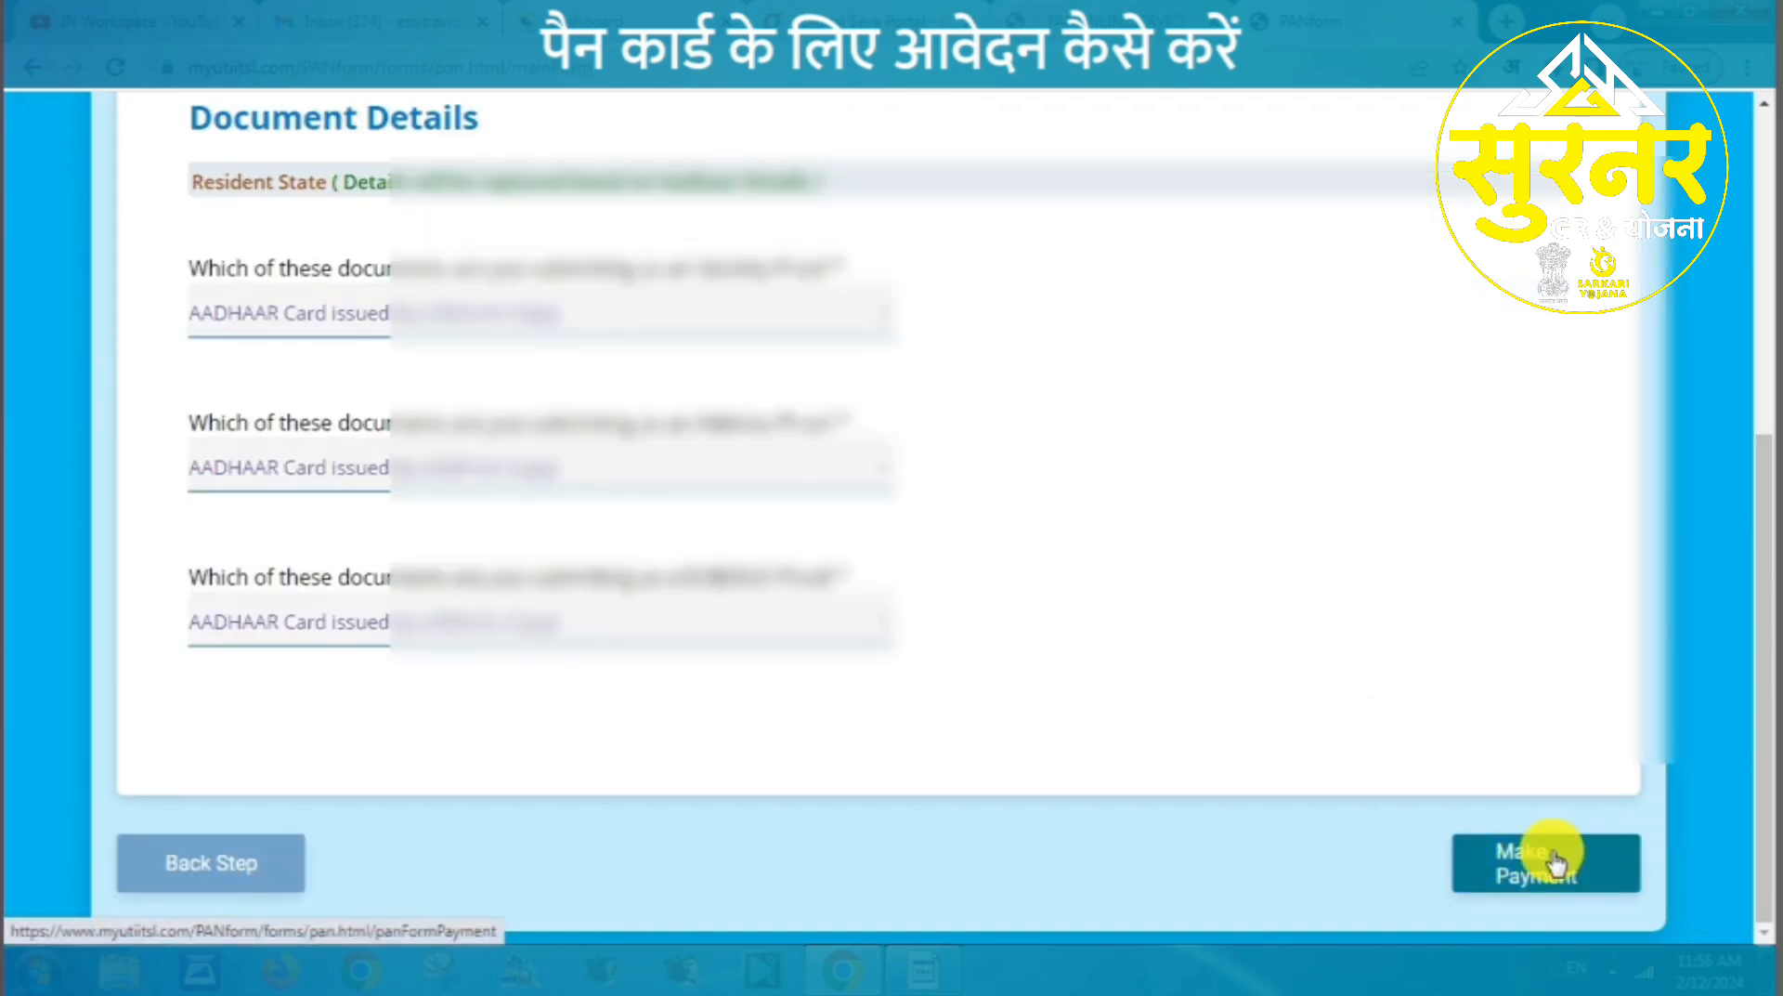
- Pay the application fee through the CSC wallet, entering the account password and the 6-digit wallet PIN
click(1550, 862)
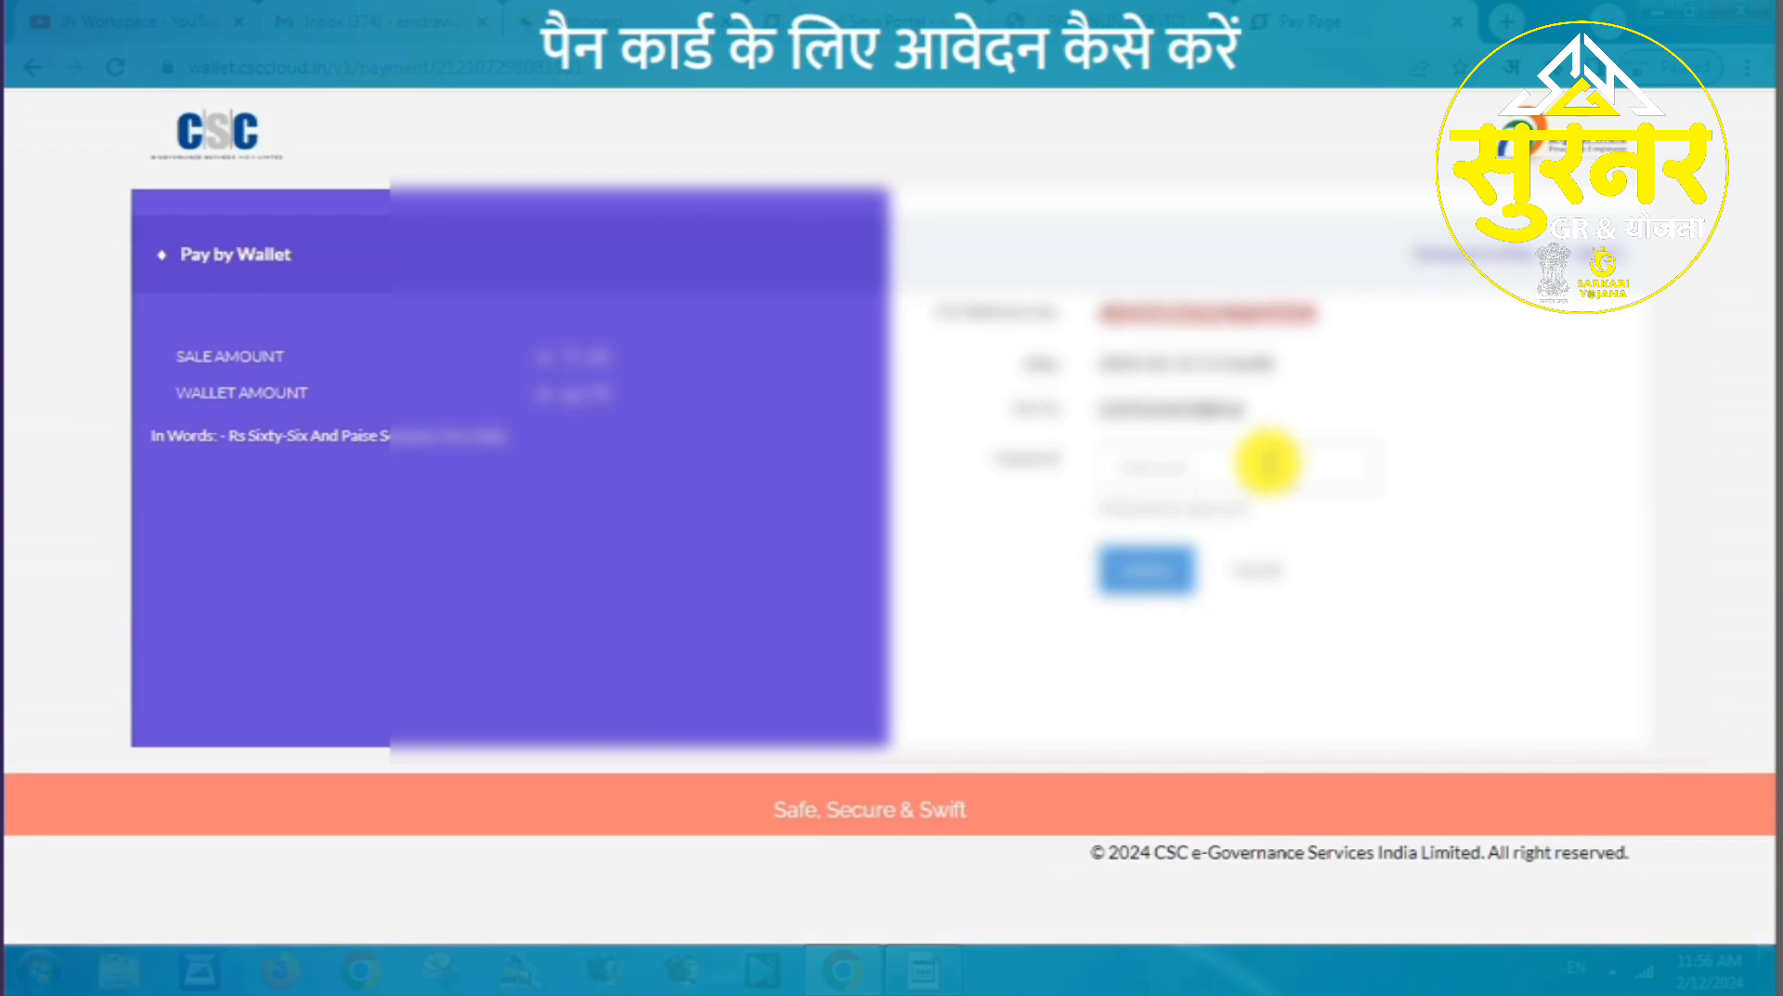
click(1180, 469)
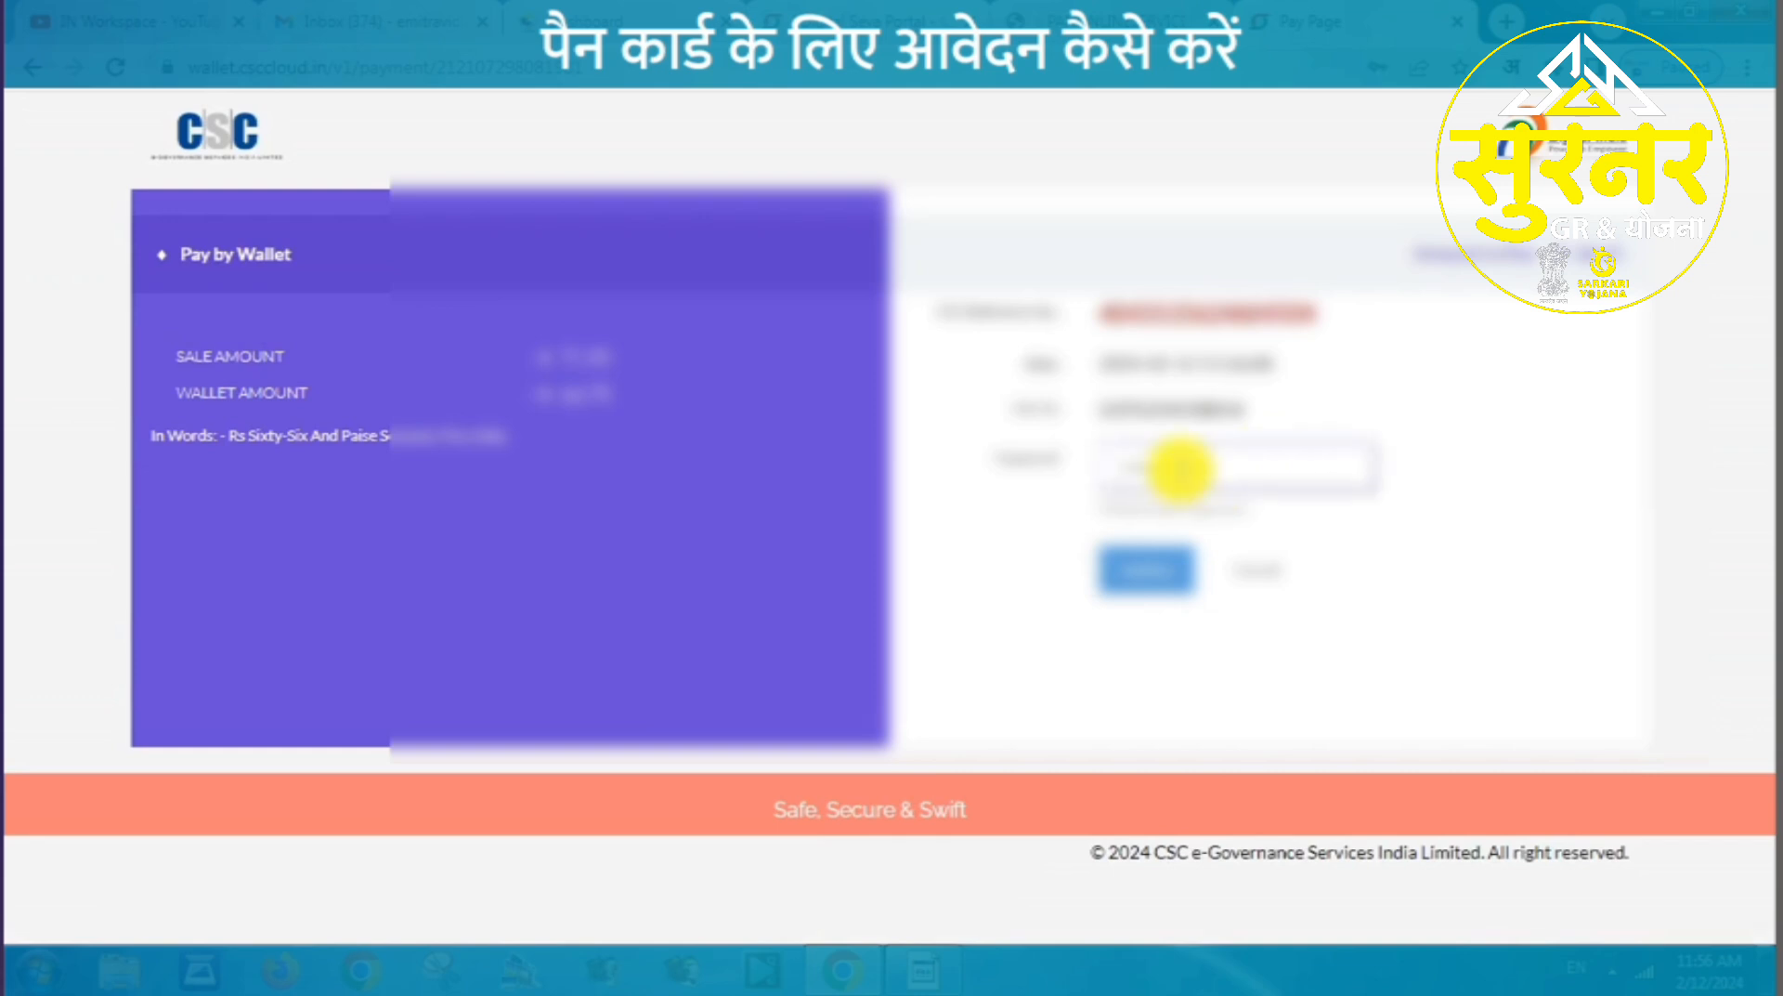
click(1172, 569)
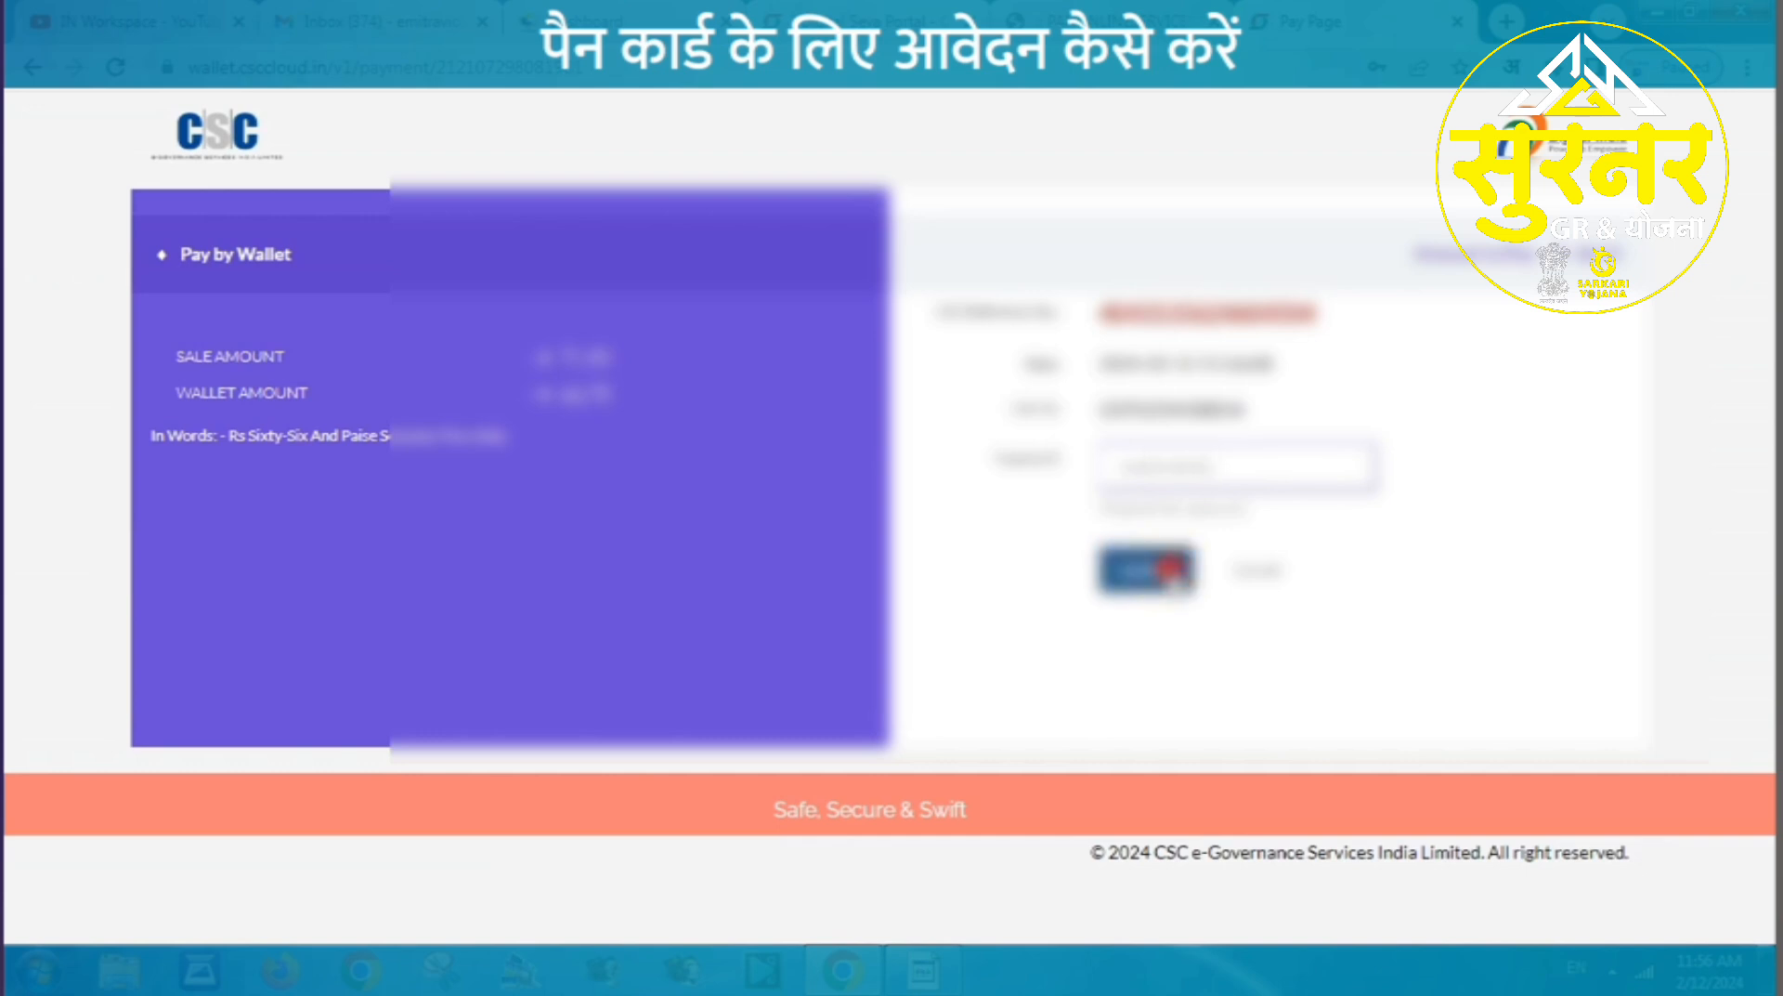
click(1149, 458)
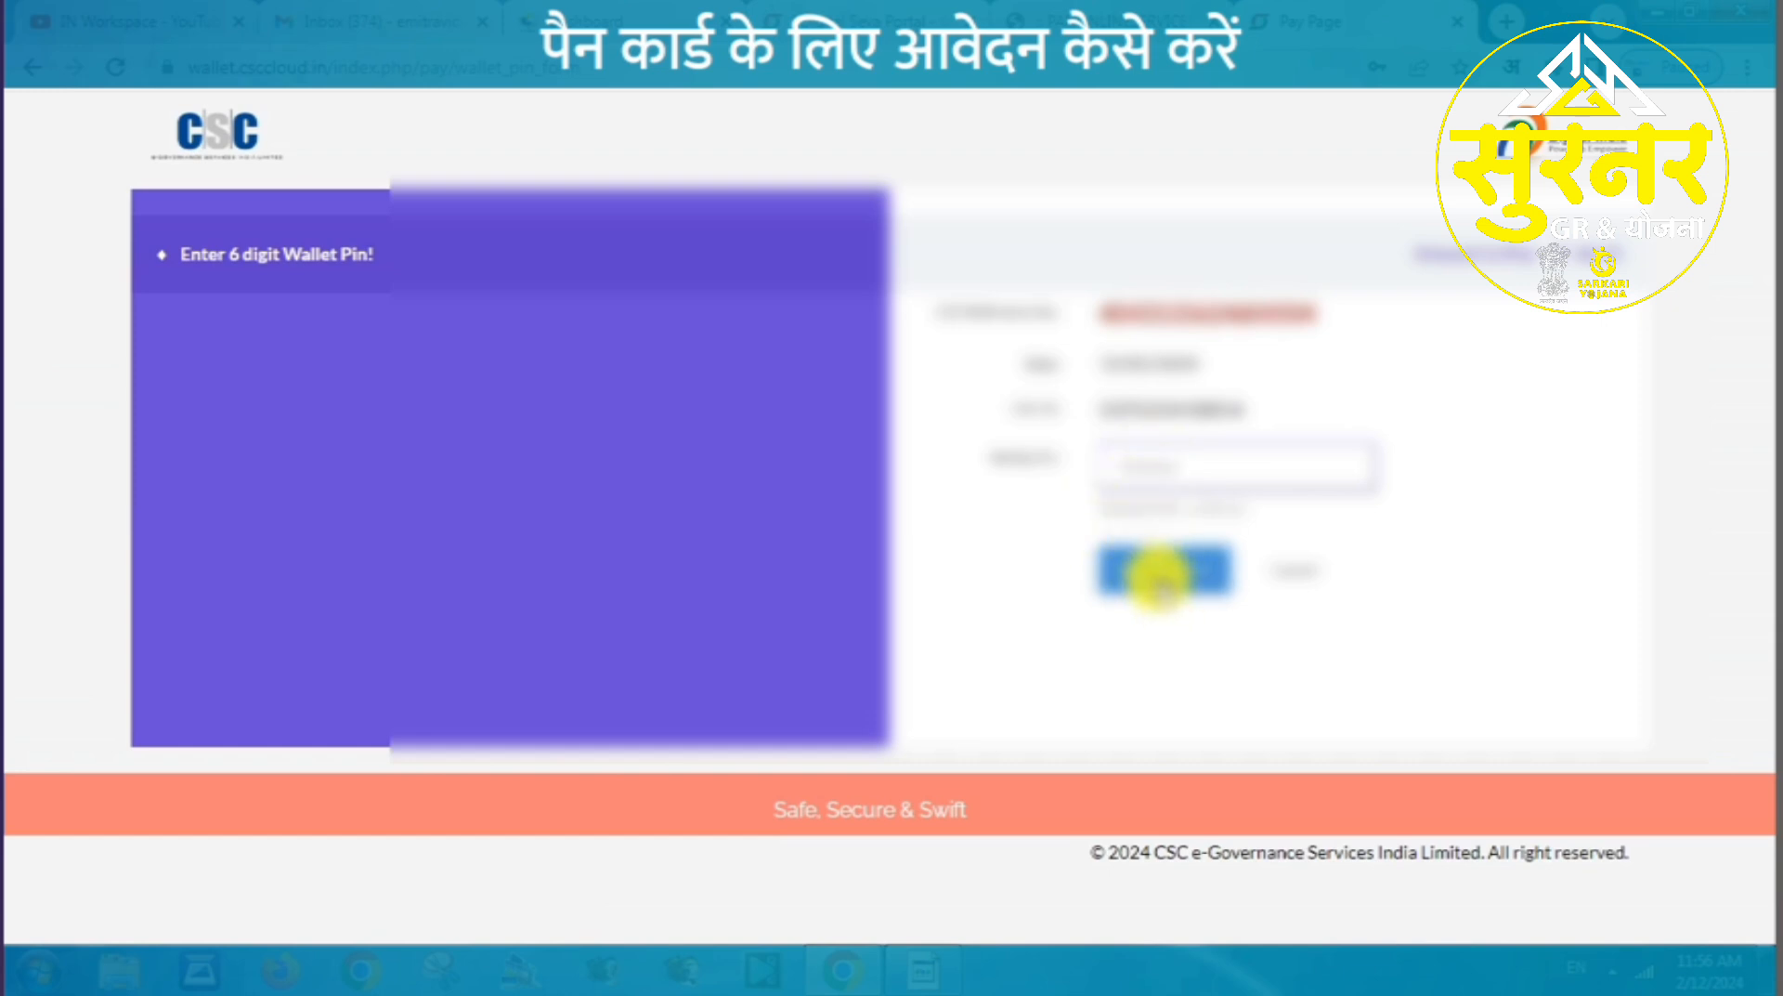
click(1159, 571)
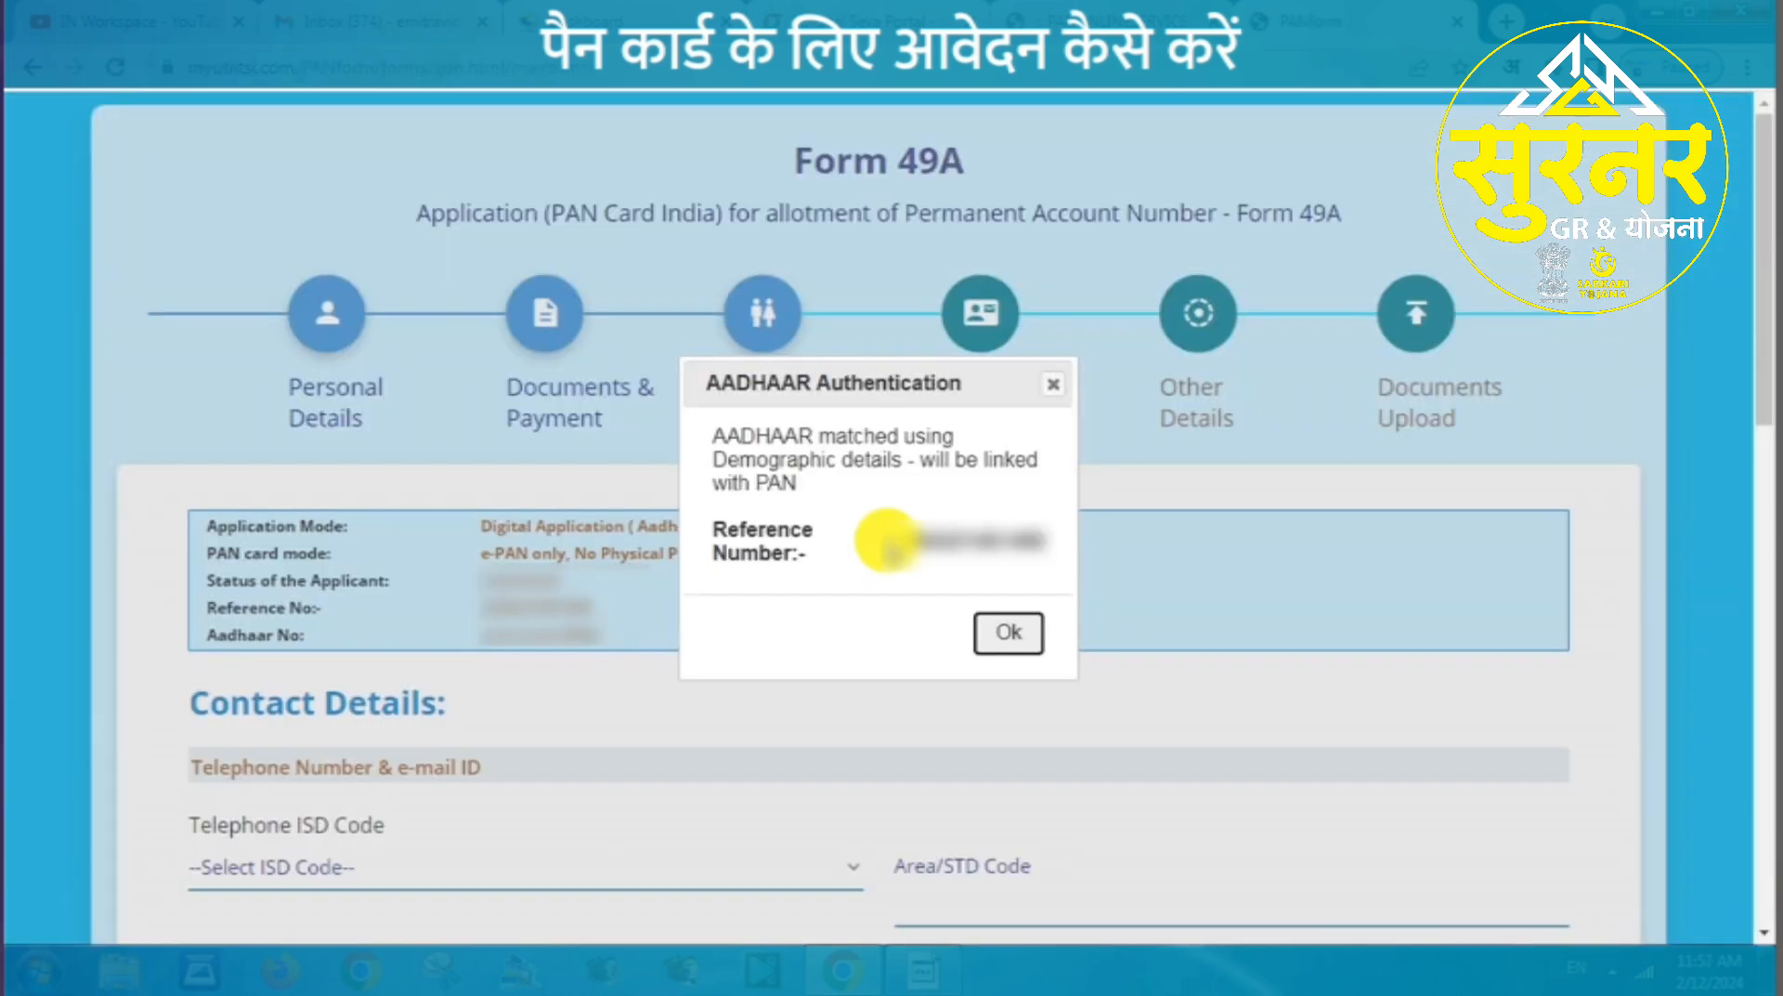
- Accept the Aadhaar authentication notice and set the Telephone ISD Code in Contact Details to INDIA
click(1008, 632)
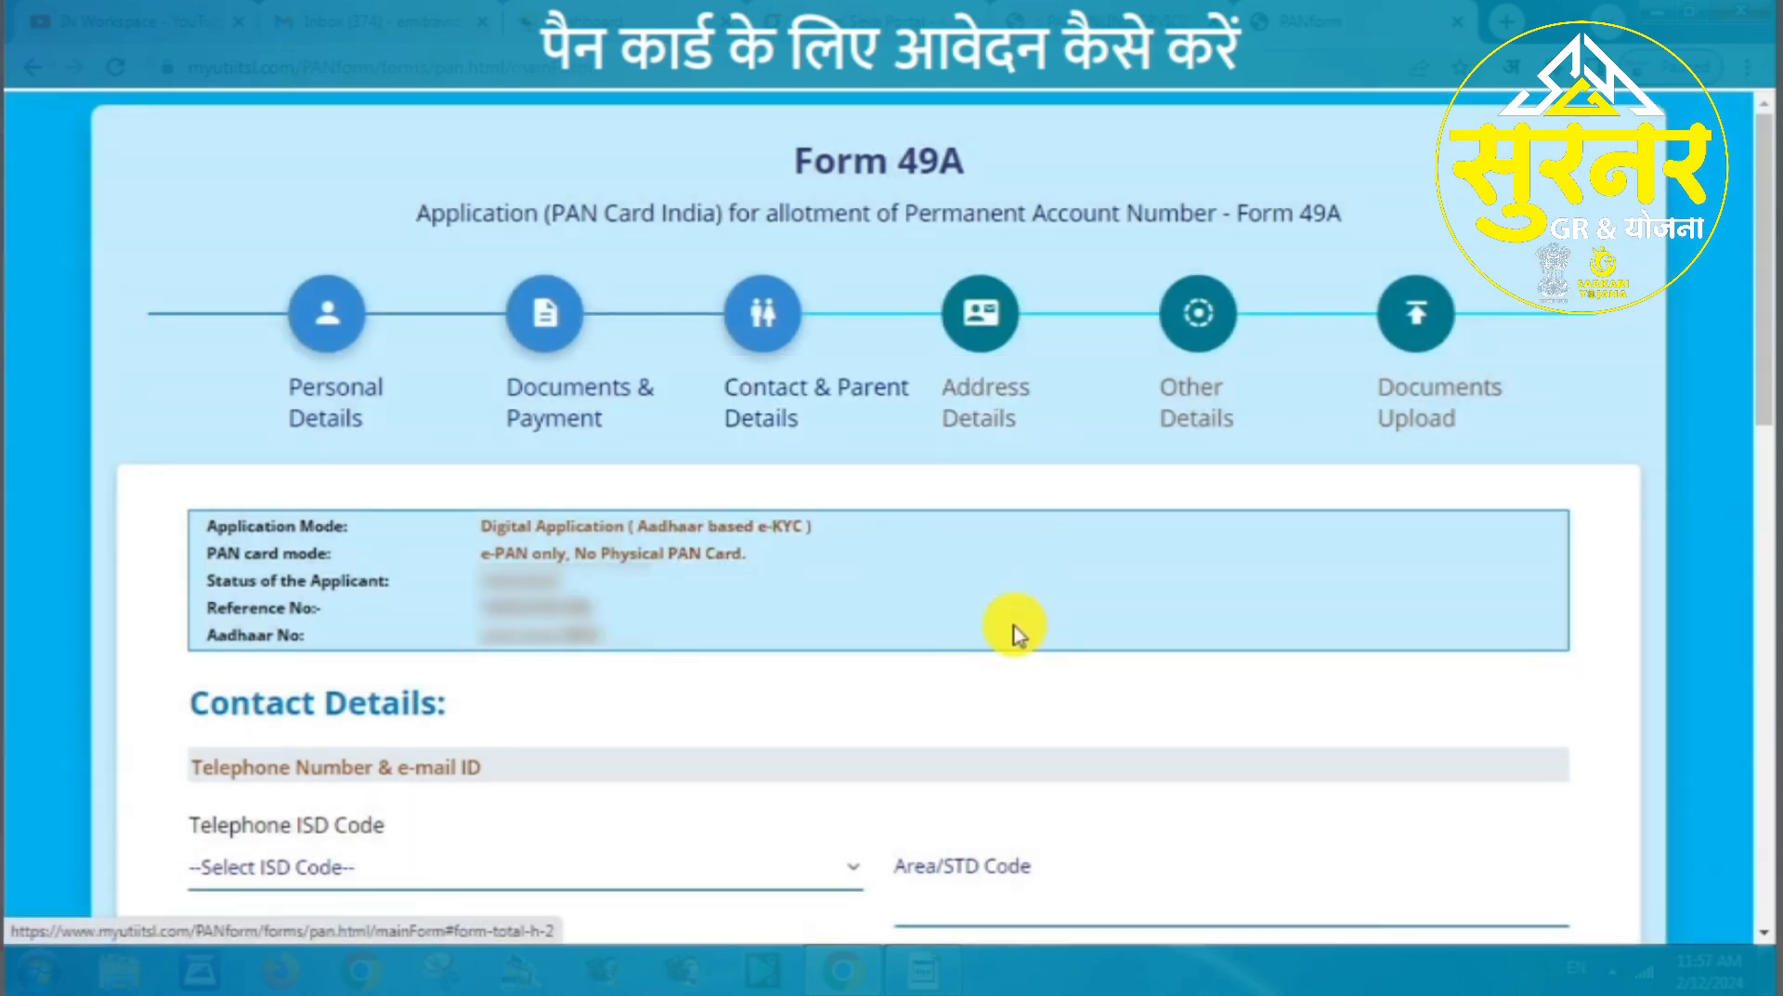
scroll(1533, 627, down, 5)
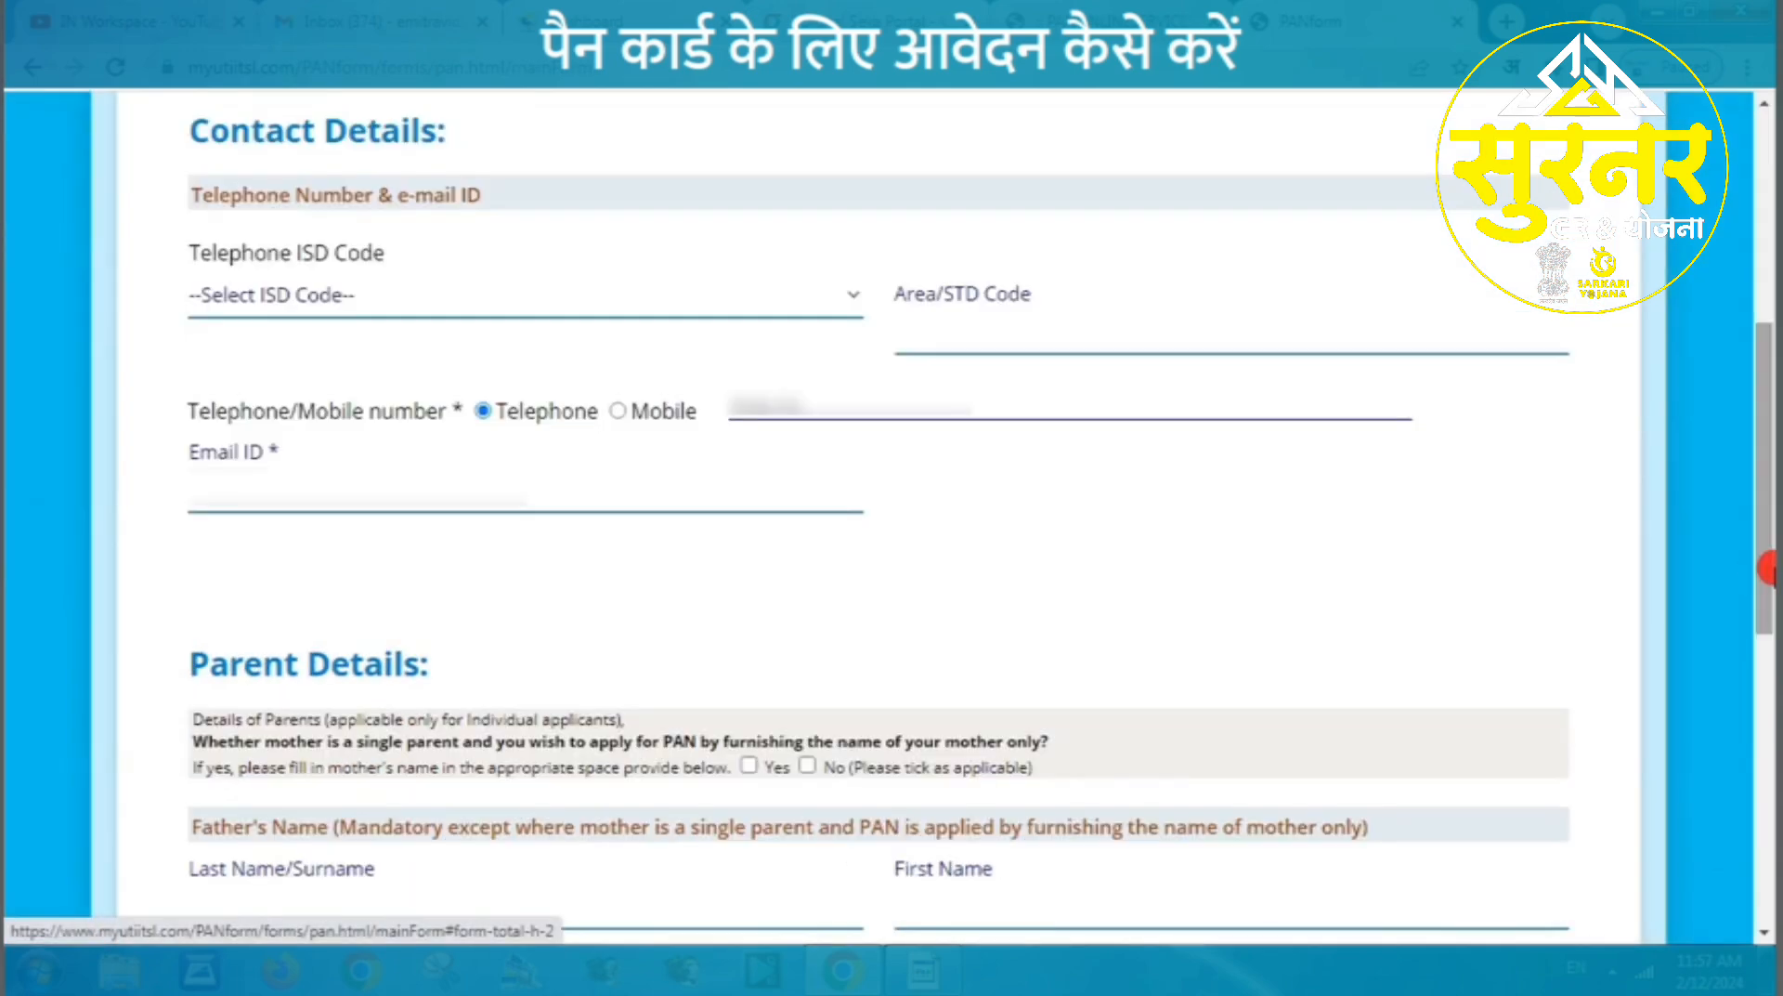
click(495, 299)
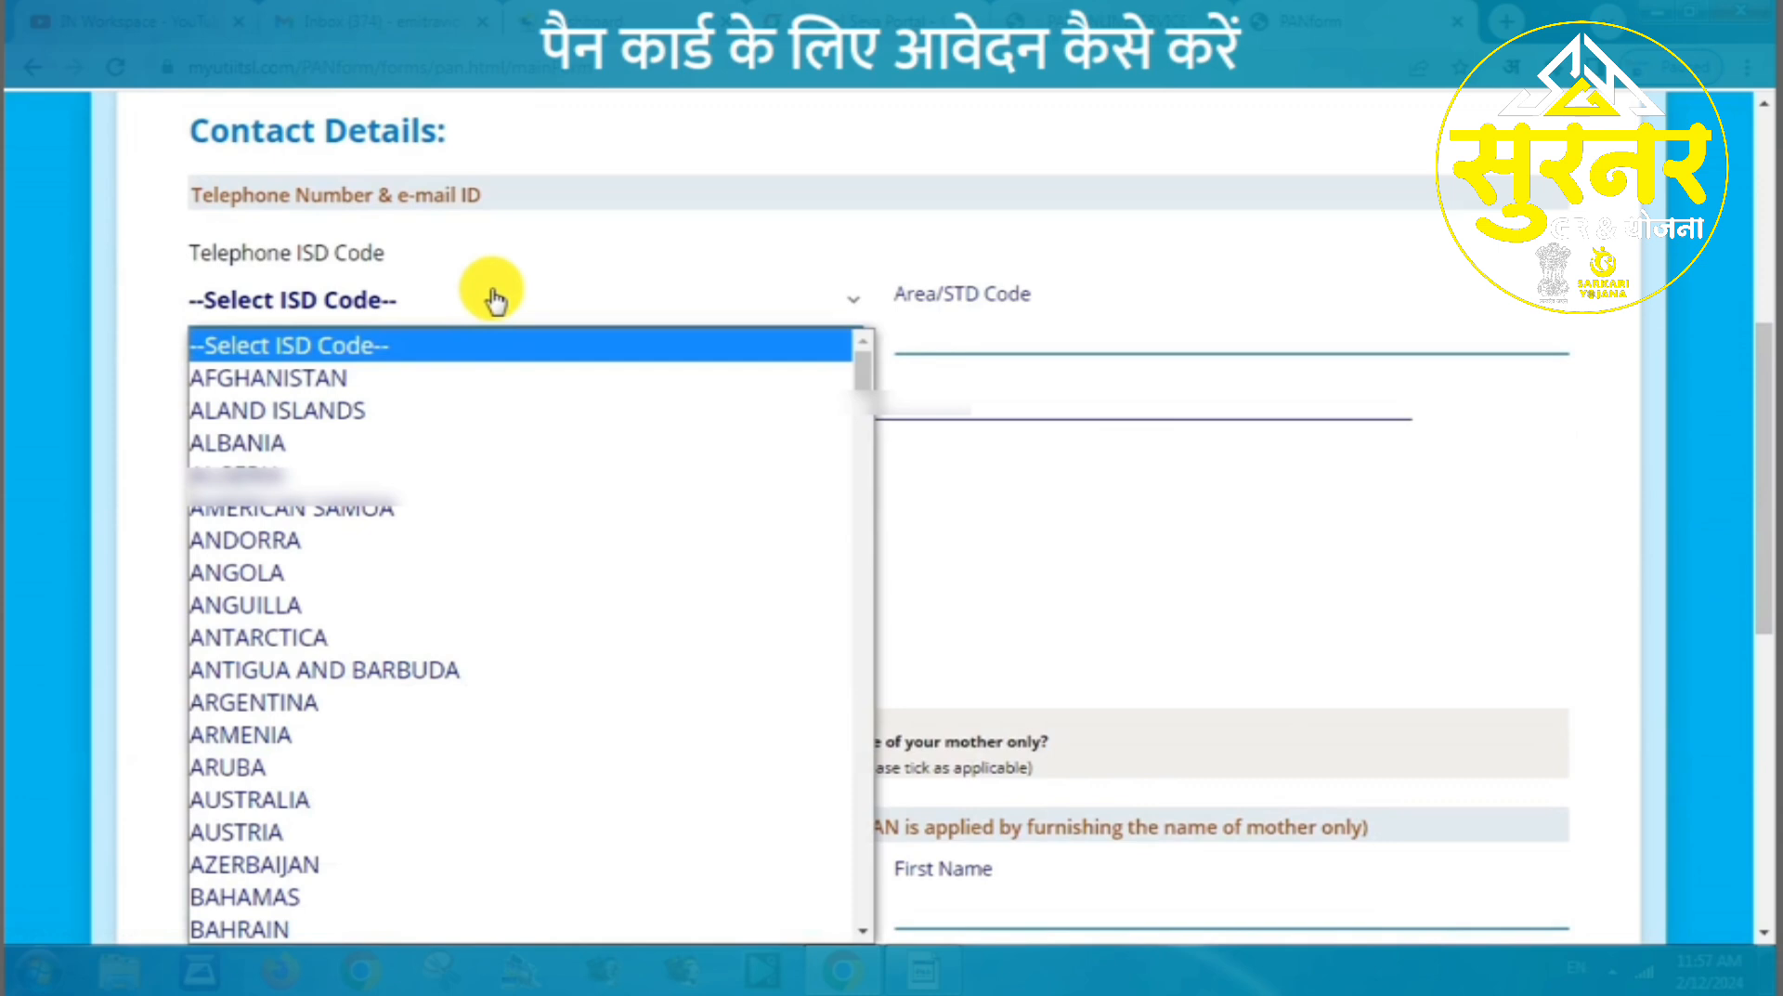
text(india)
key(Return)
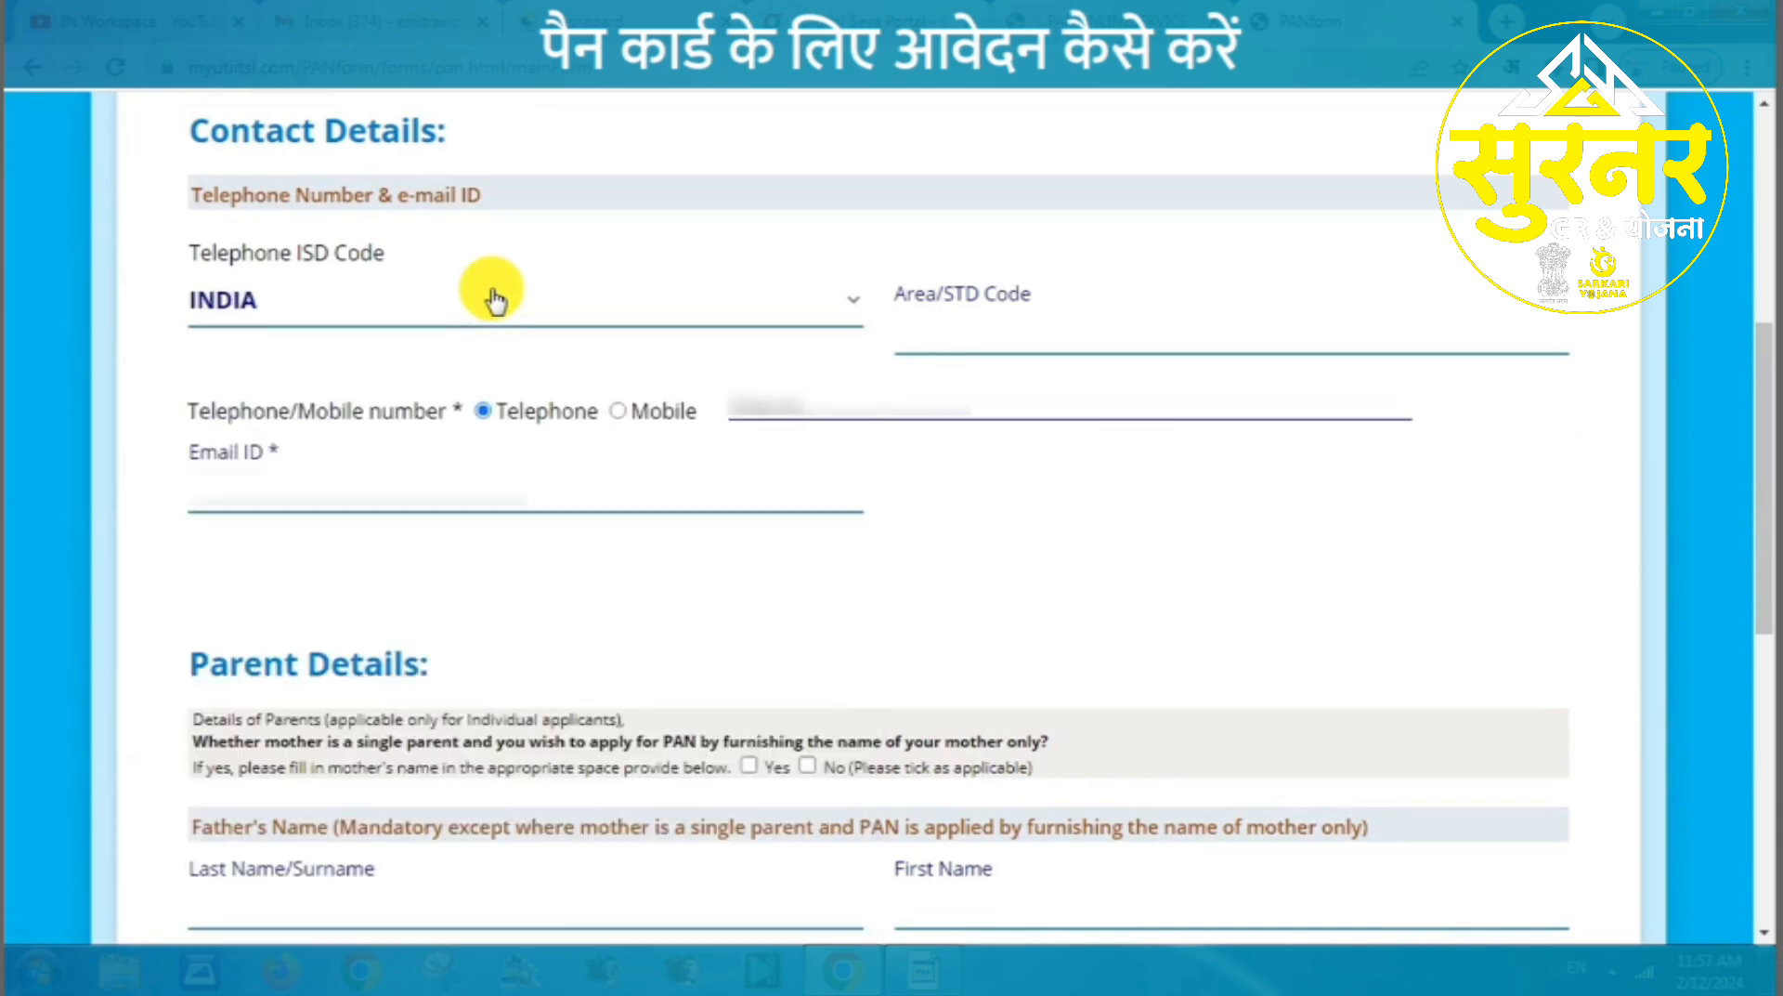
click(956, 336)
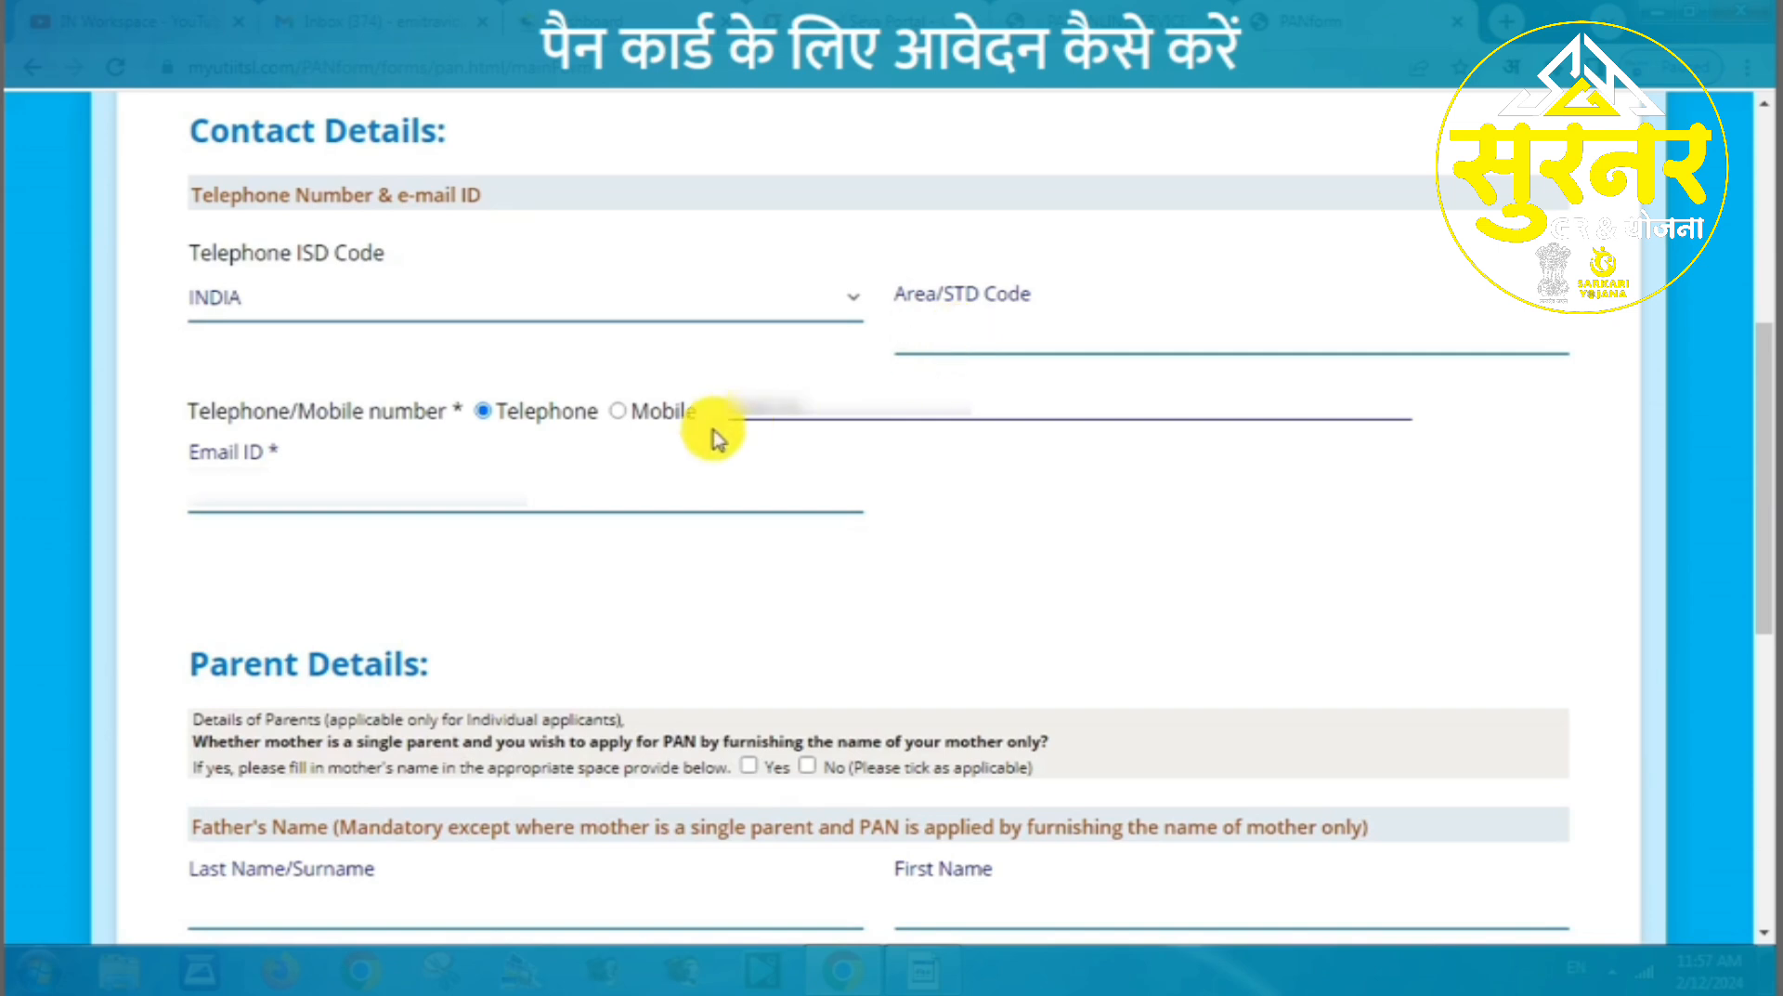
- Set the contact number type to Mobile and enter the applicant's mobile number and e-mail address
click(619, 413)
click(797, 413)
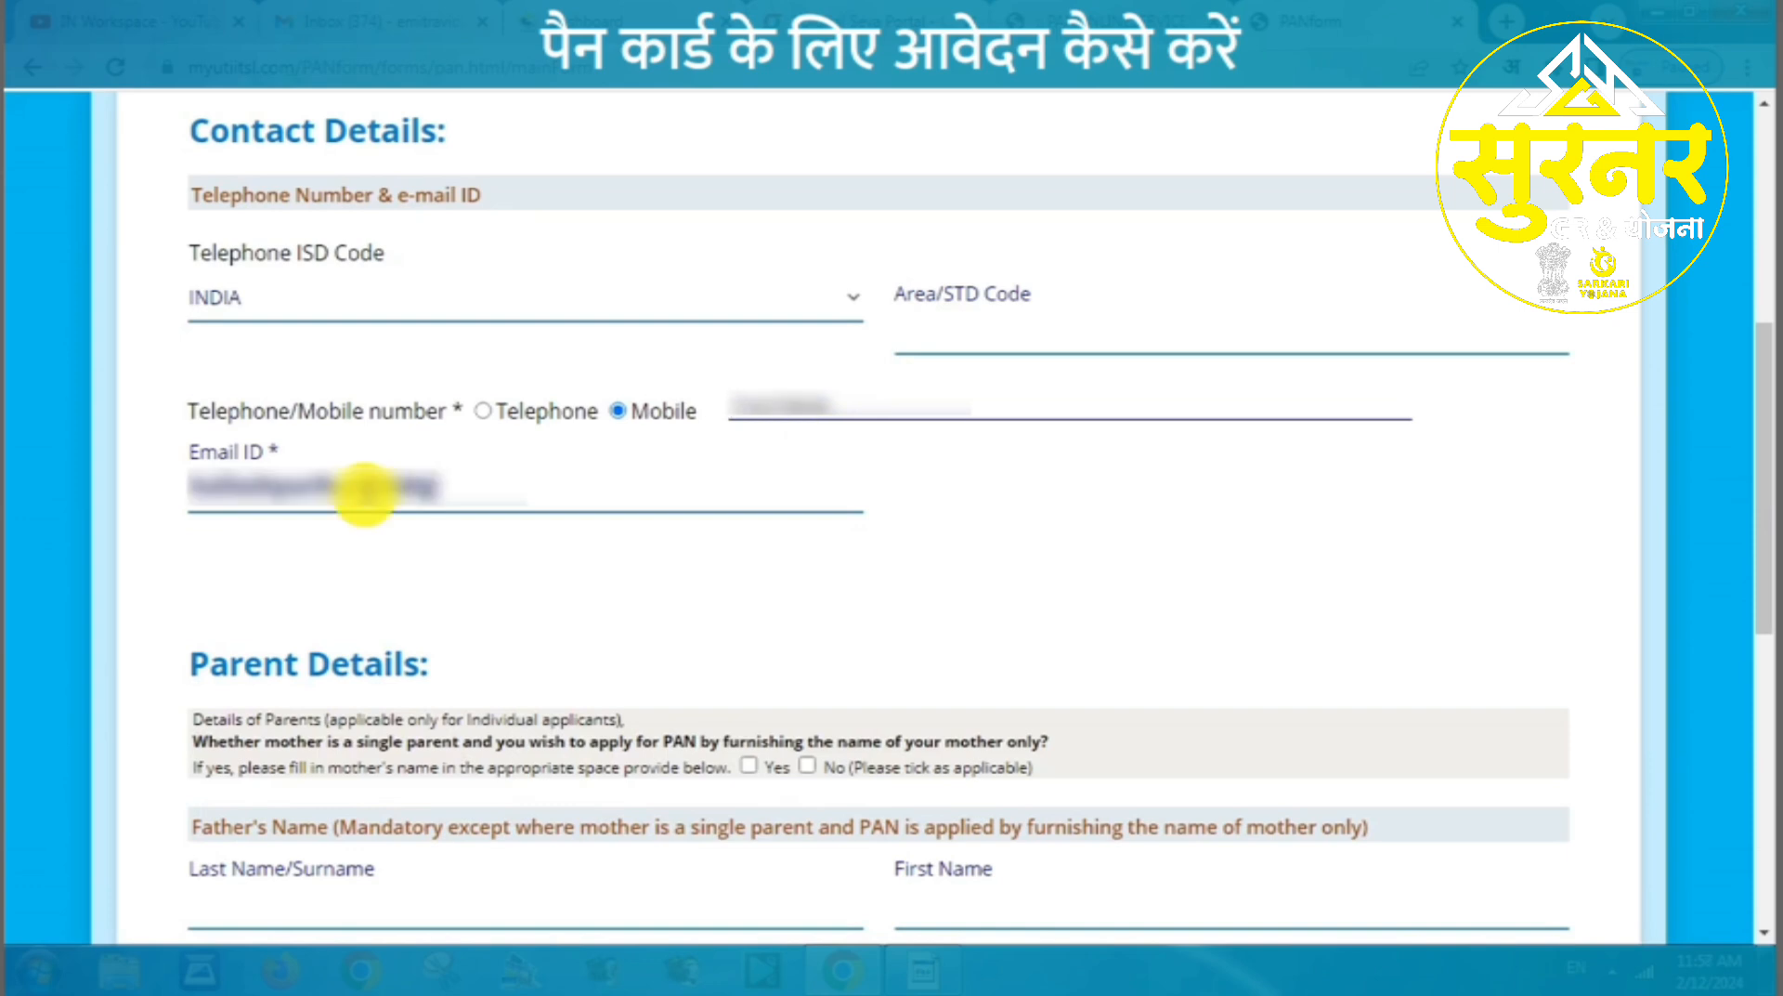
text(mail.com)
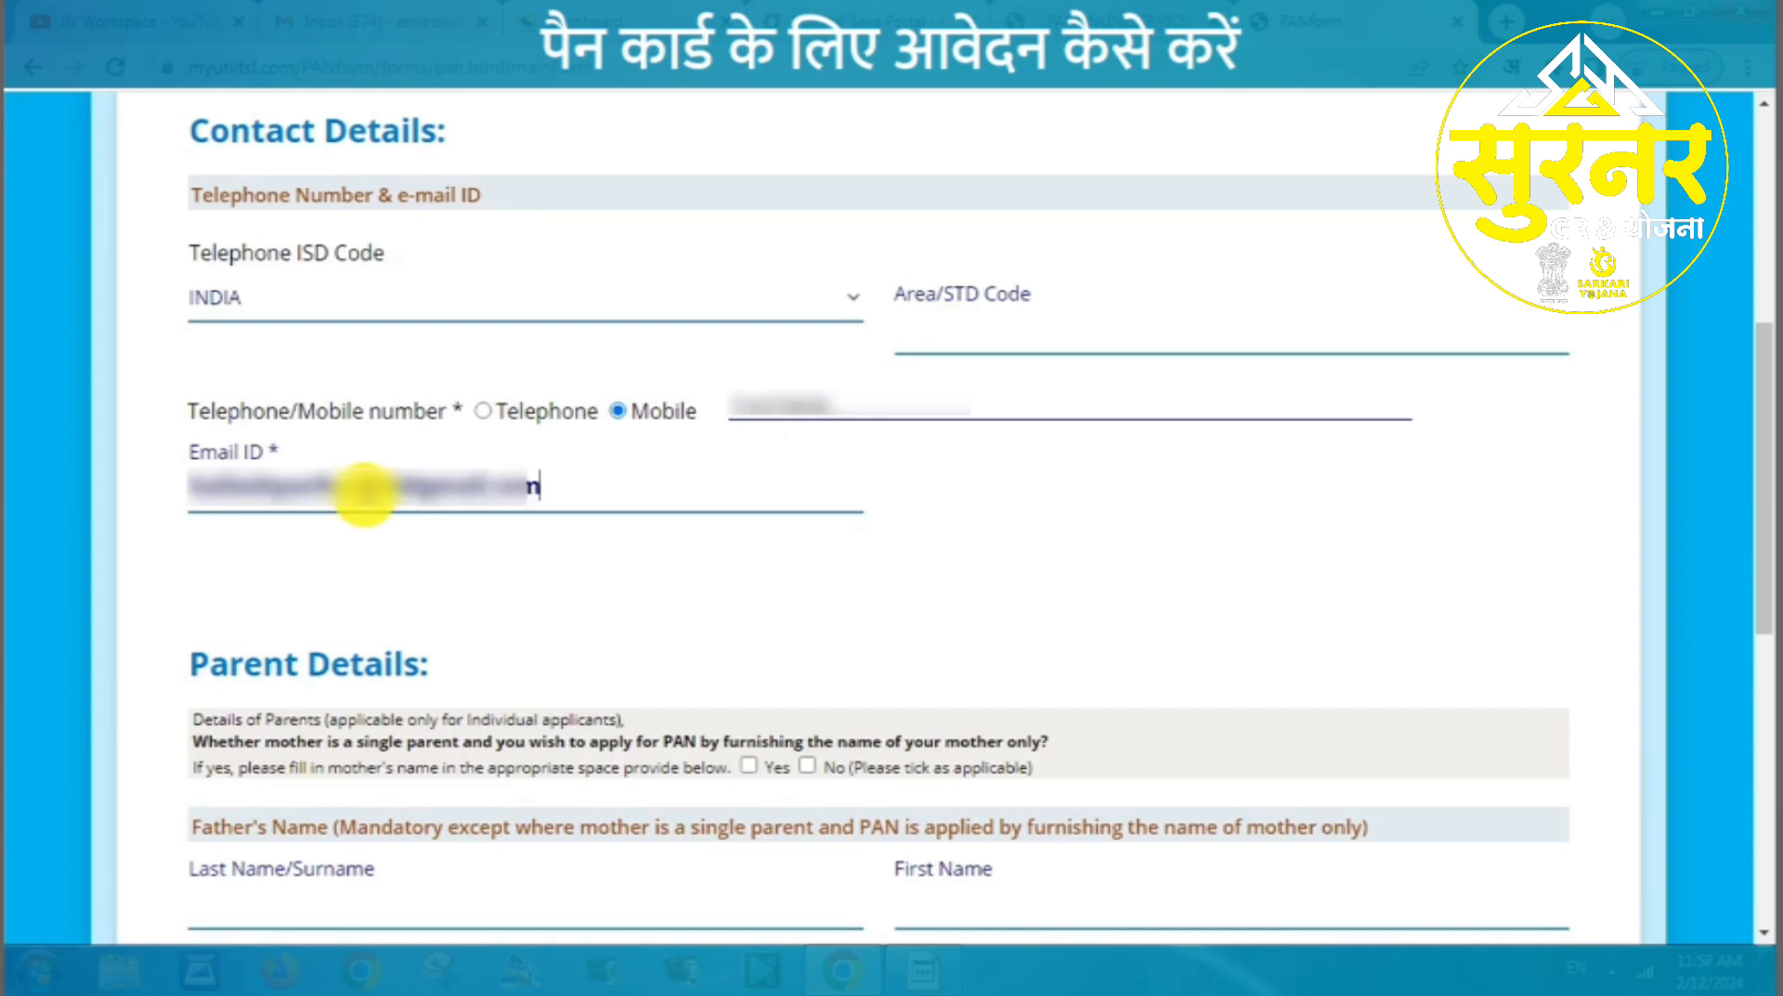
click(469, 556)
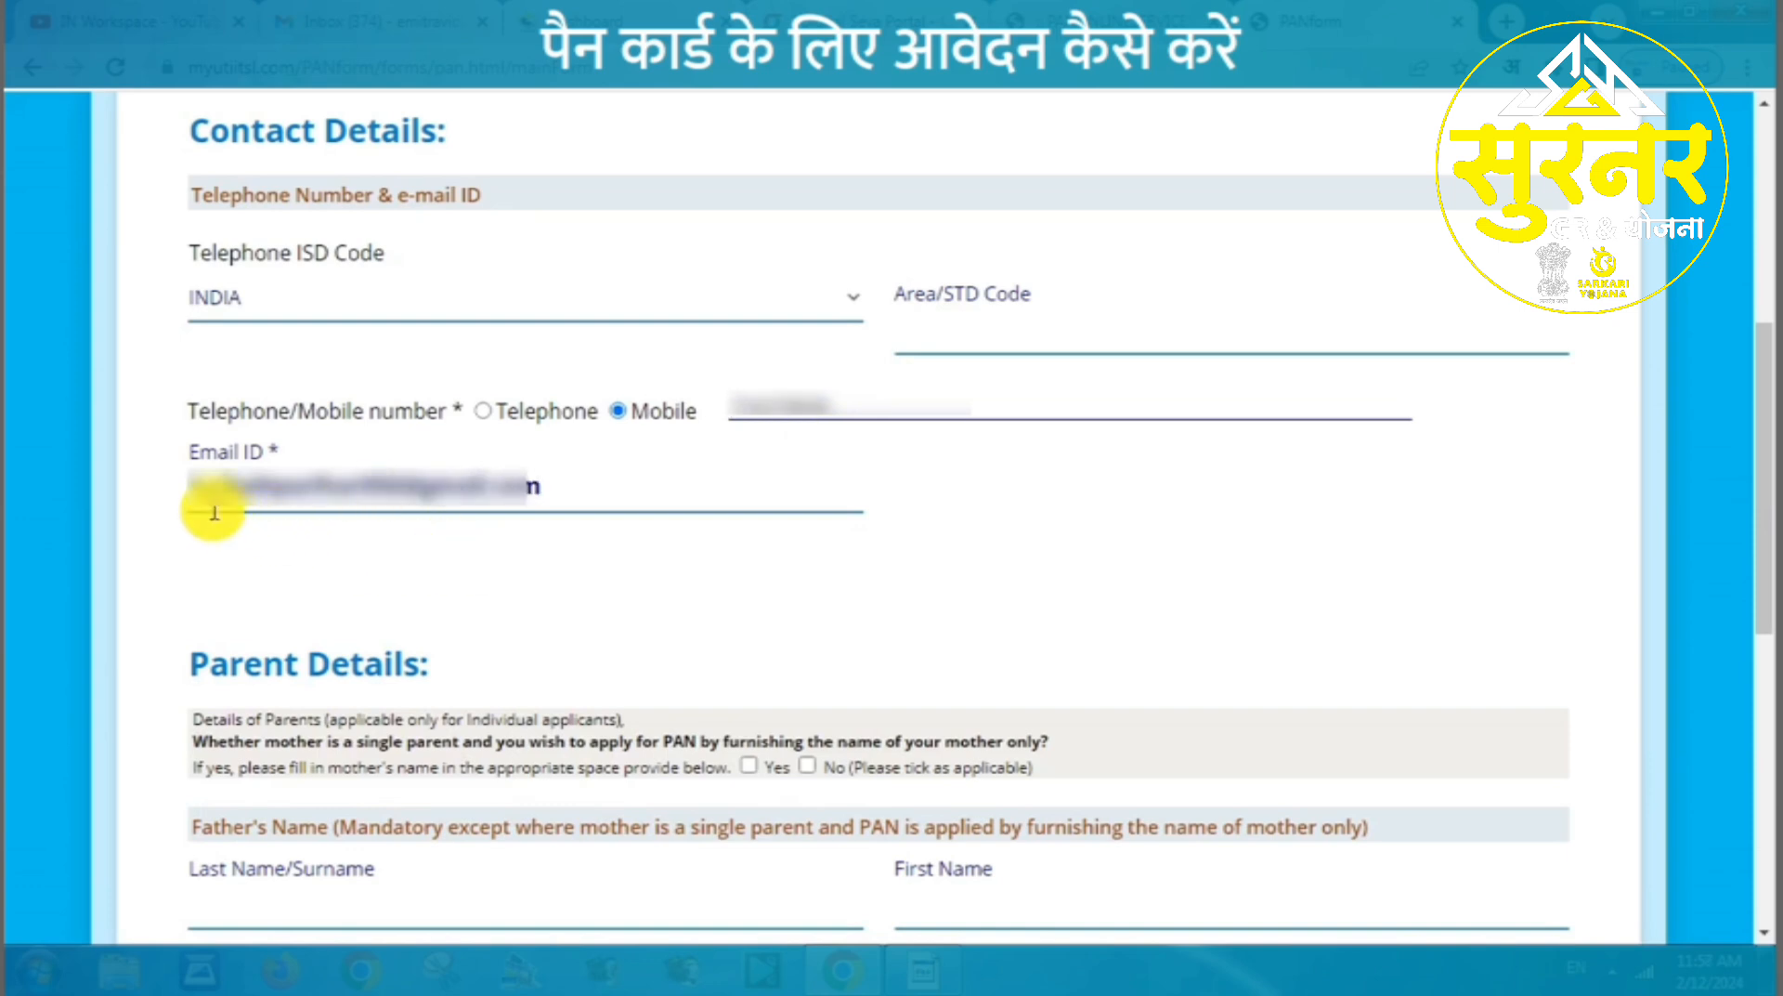
- Answer No to the single-parent mother question and enter the father's surname and first name
scroll(259, 507, down, 5)
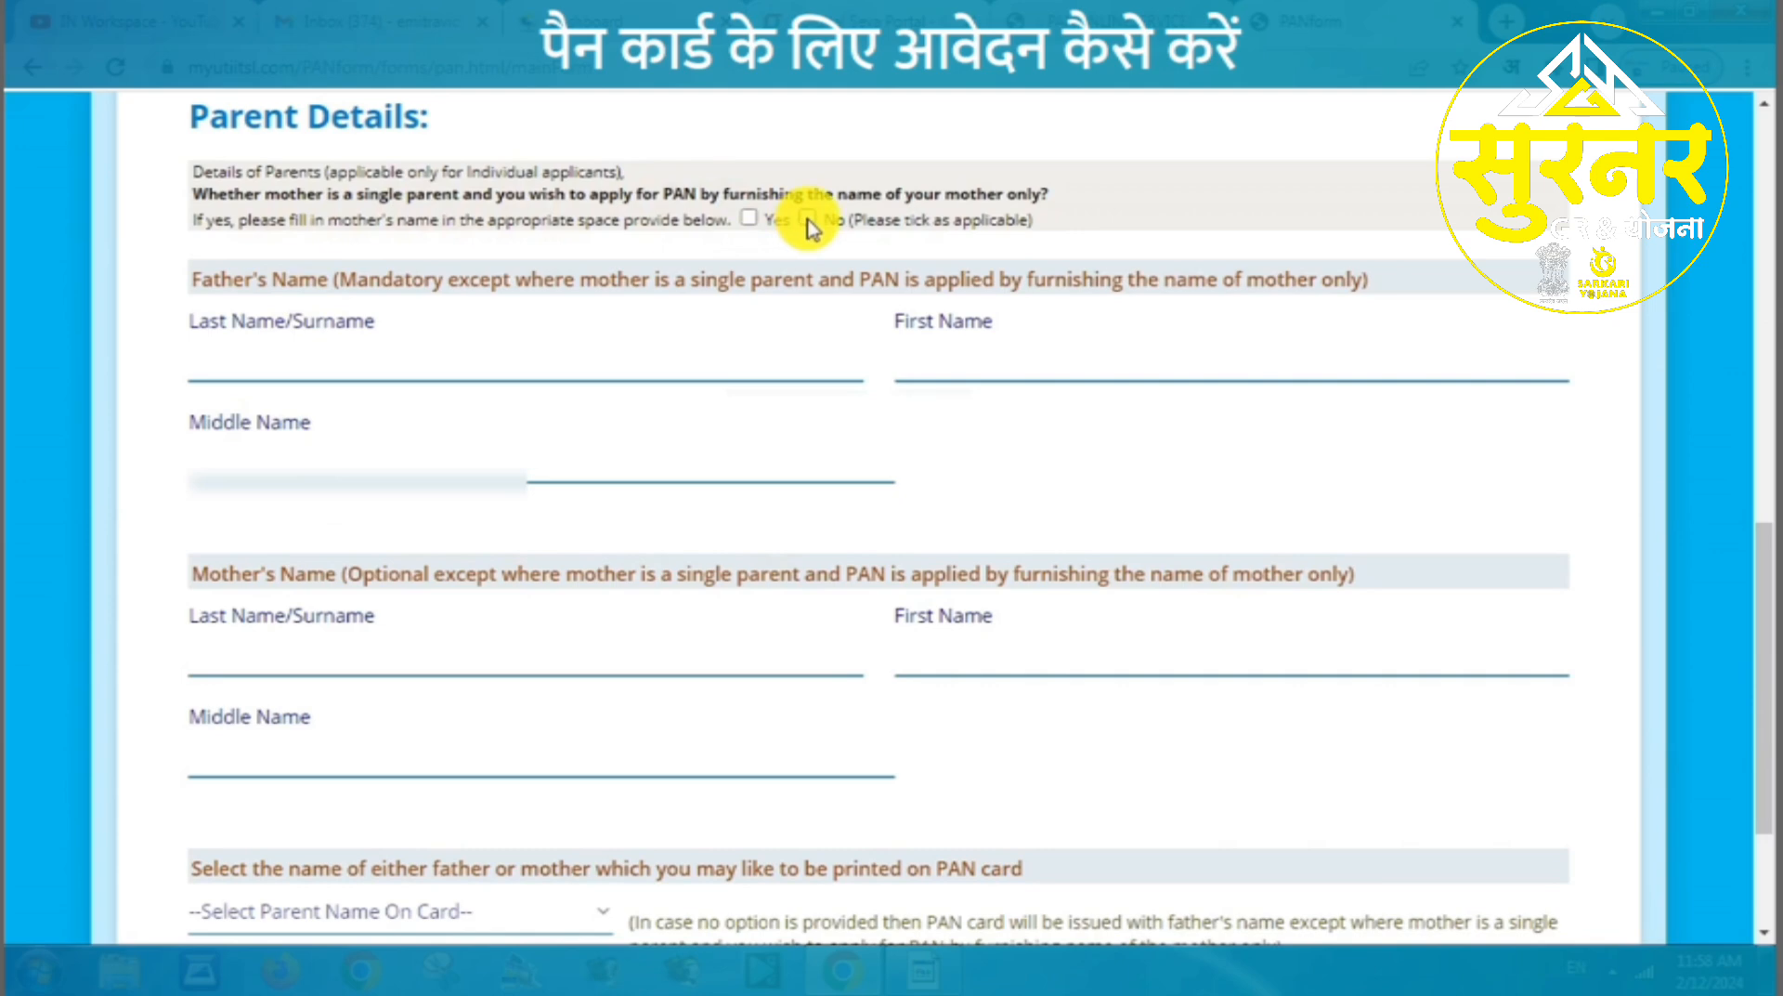
click(807, 218)
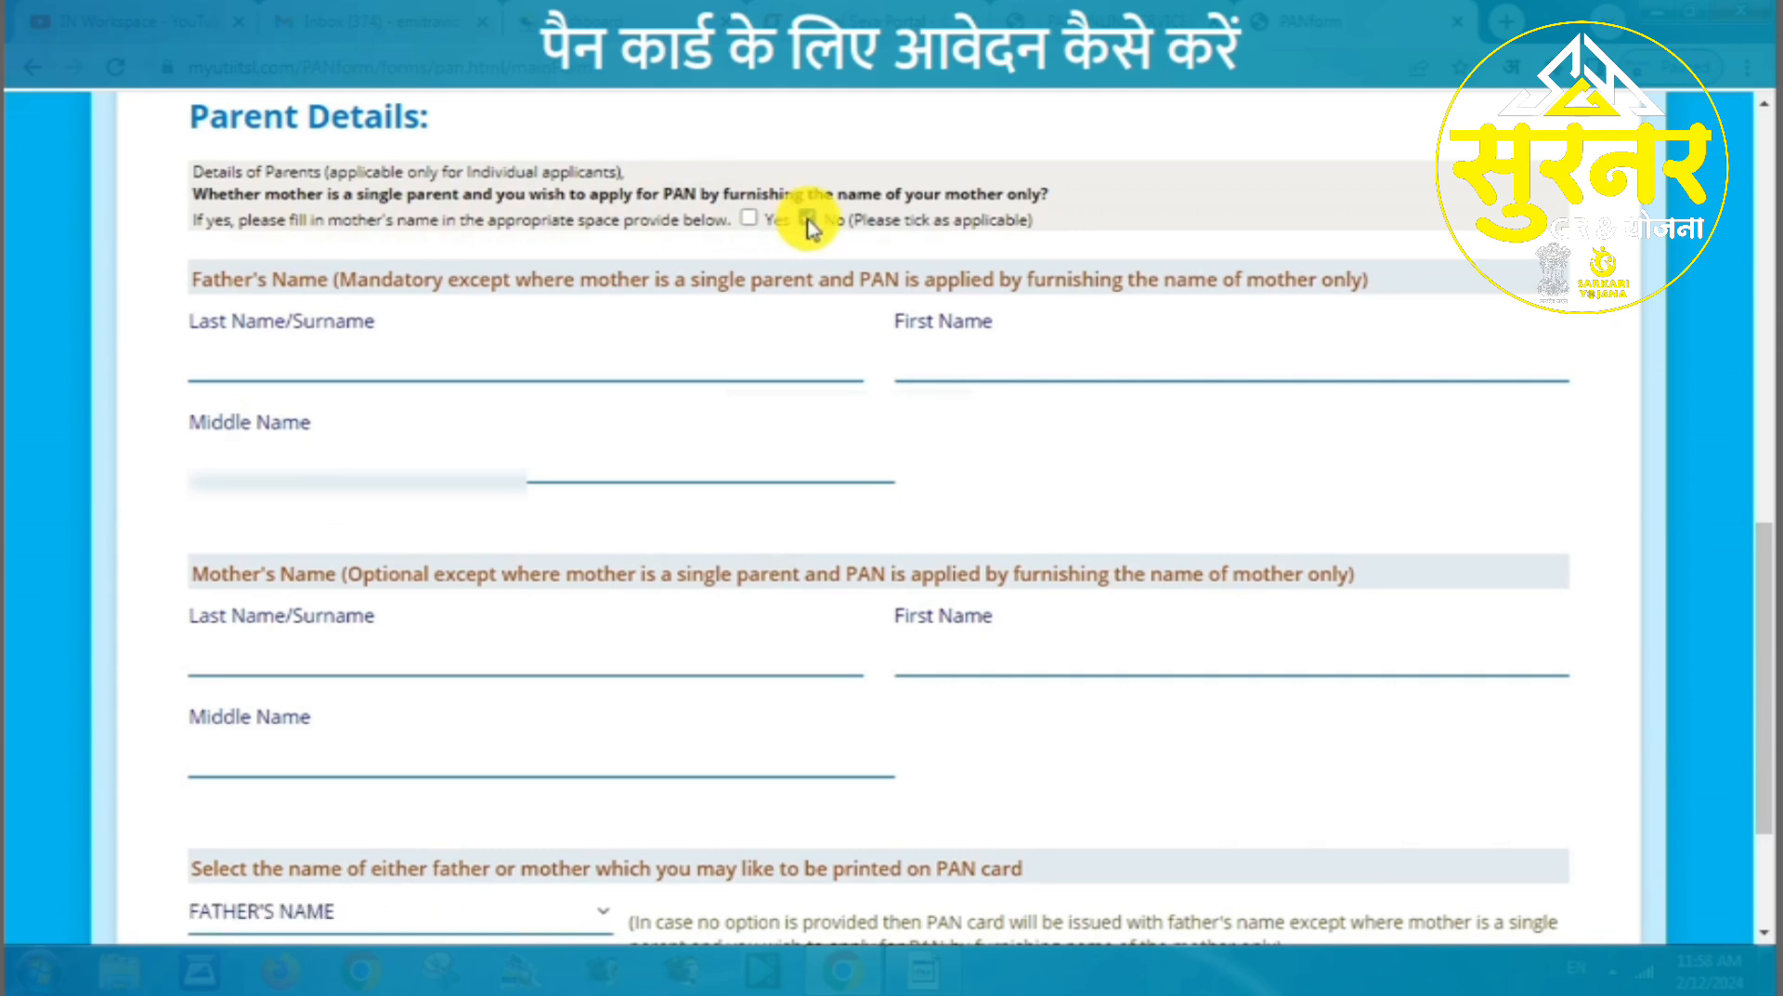
click(191, 359)
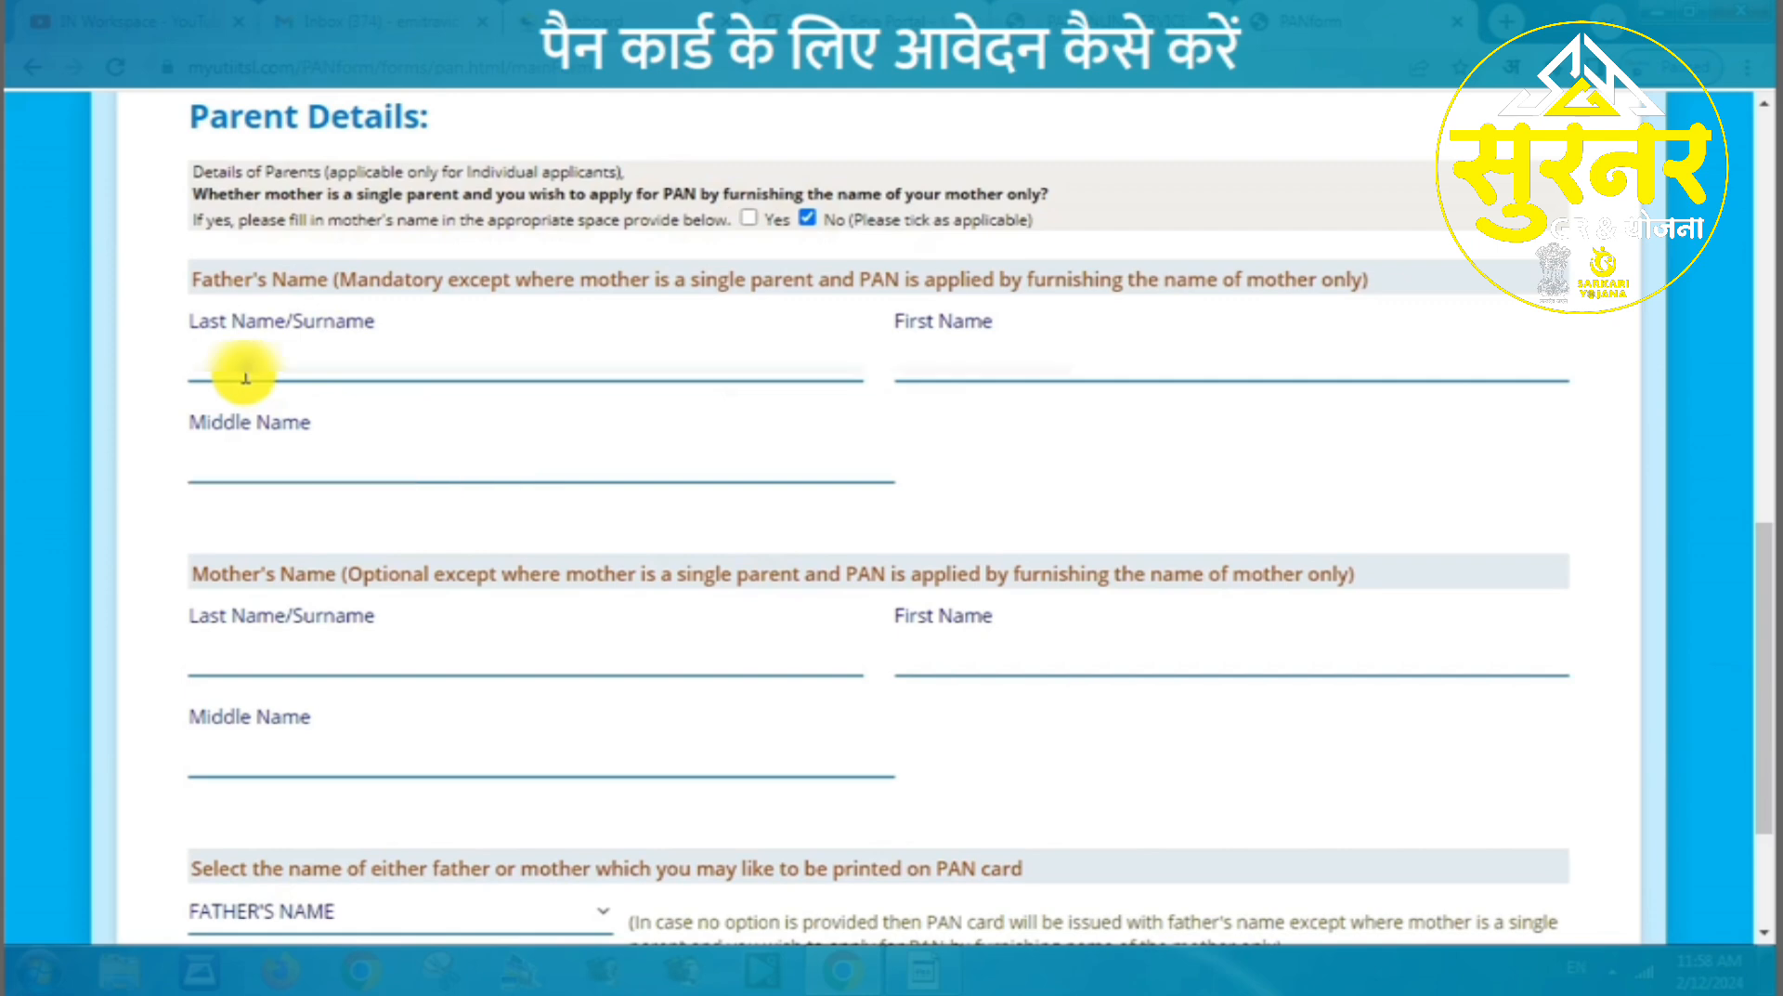
text(S)
click(1040, 372)
text(LAL)
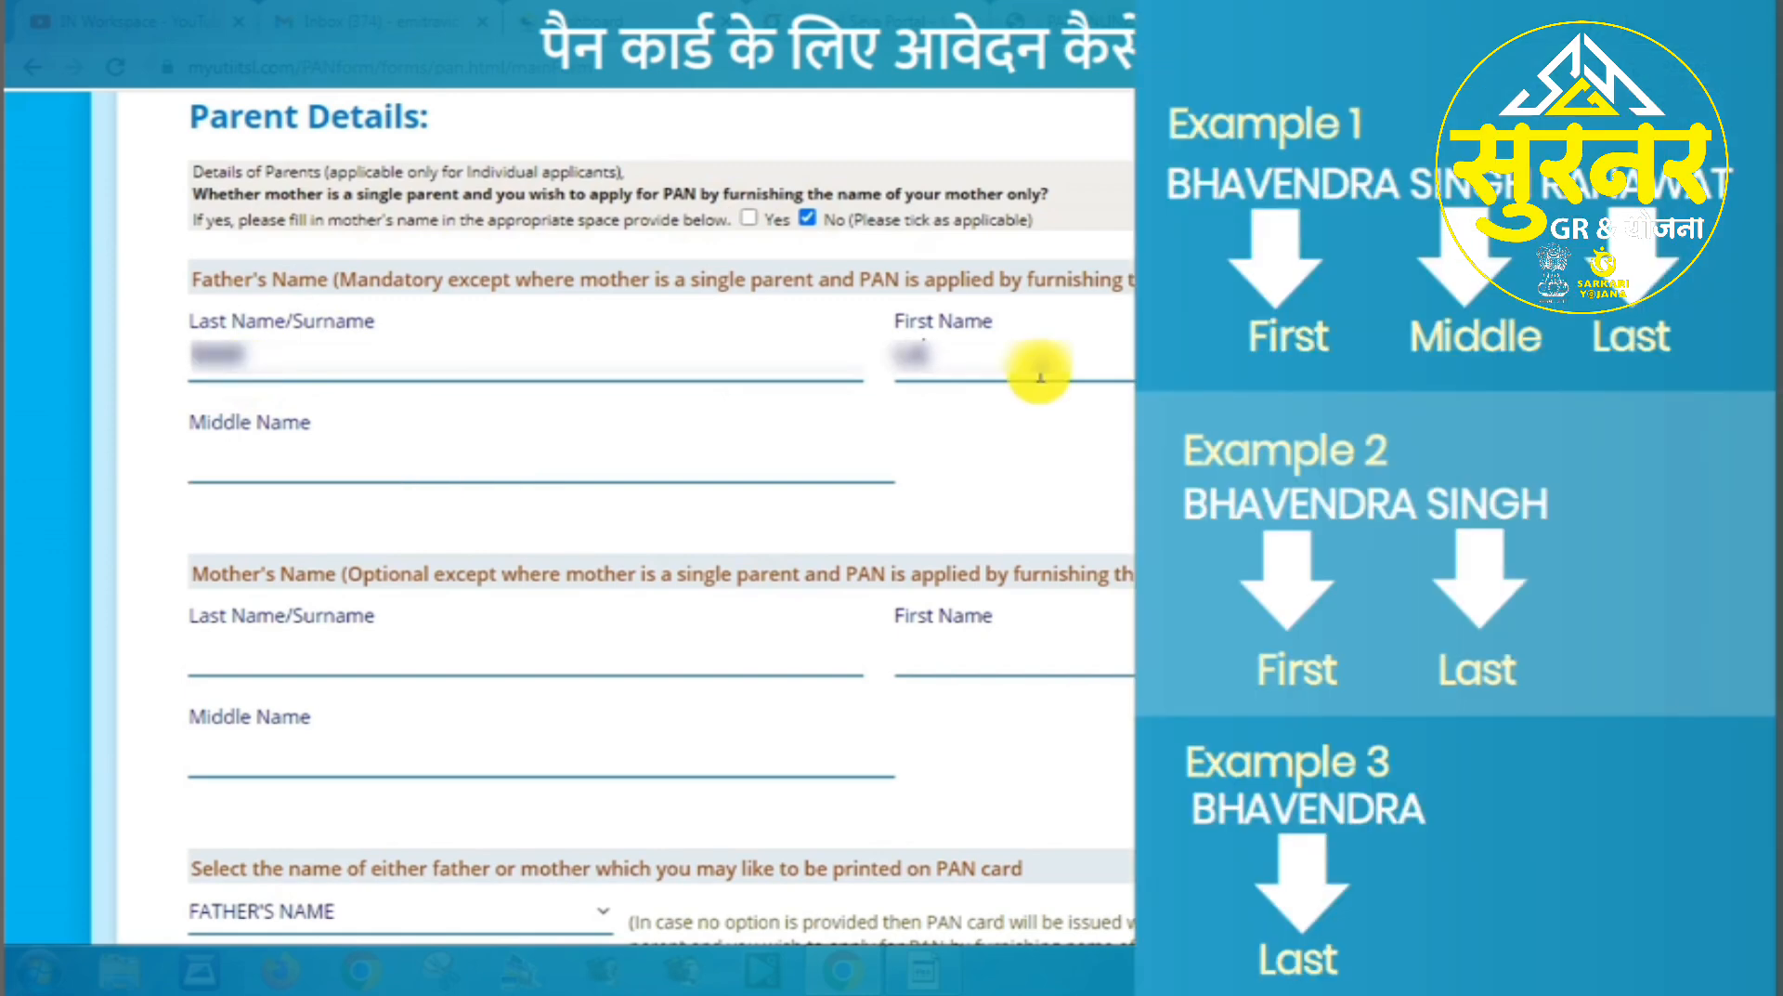
text(CH)
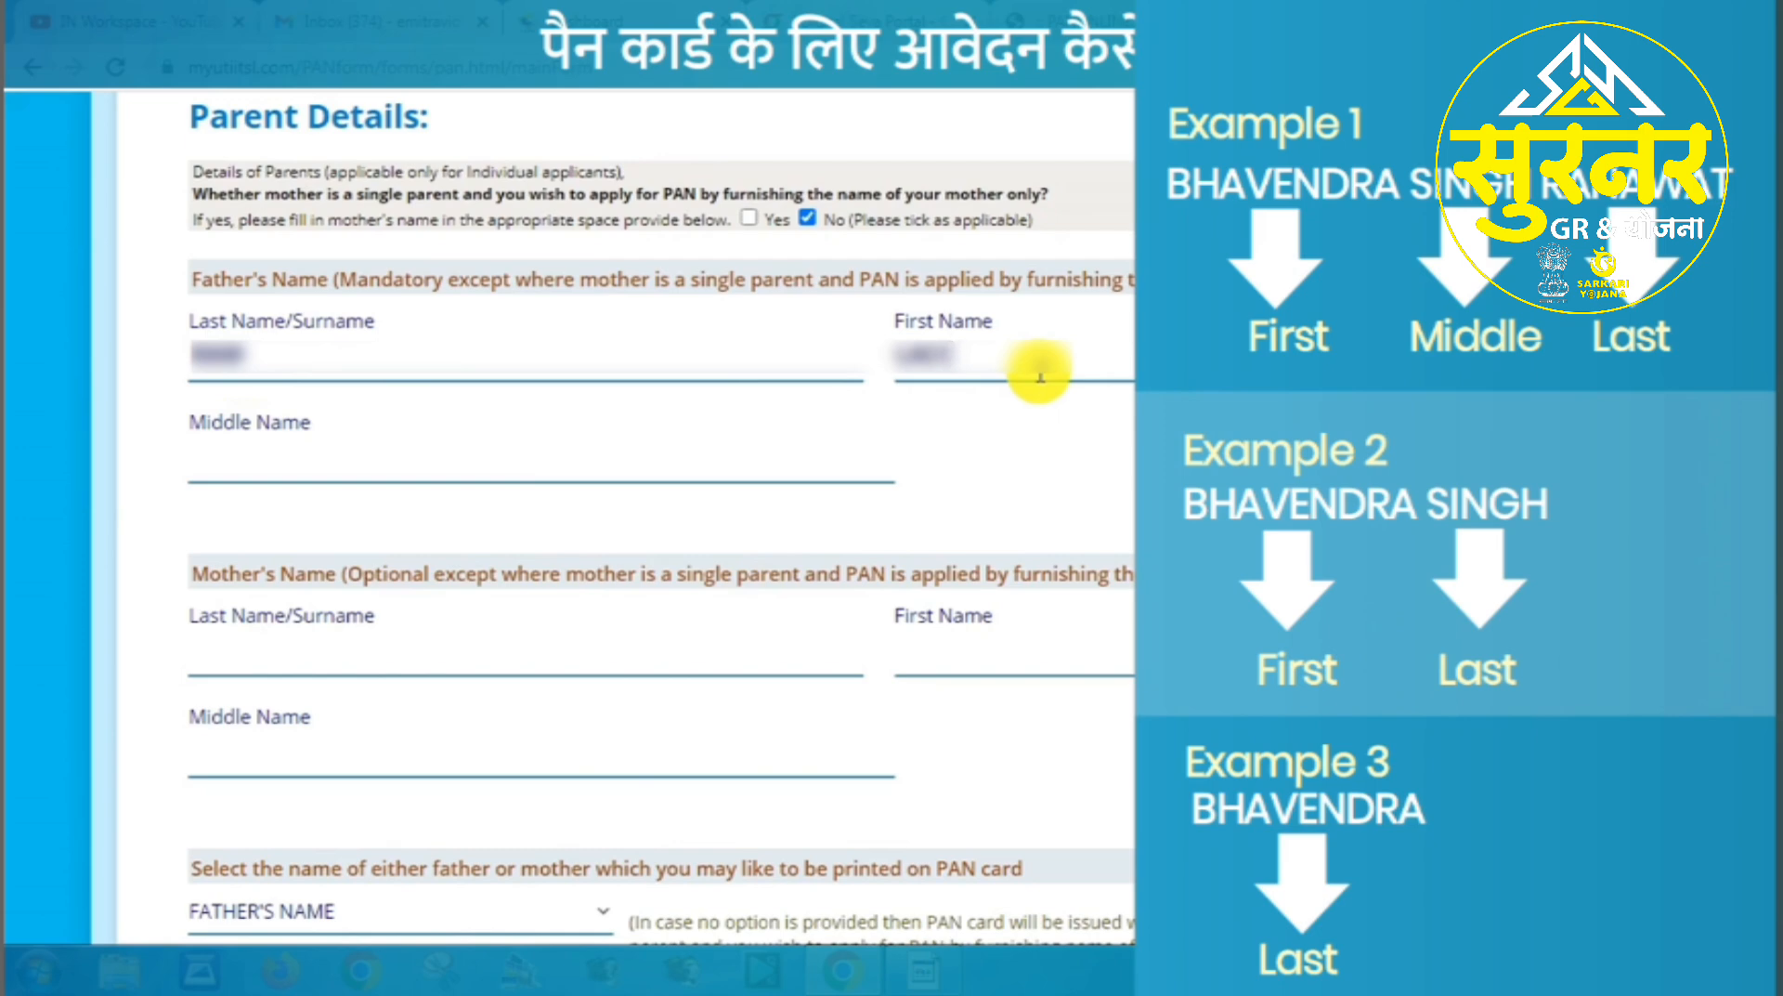
text(AND)
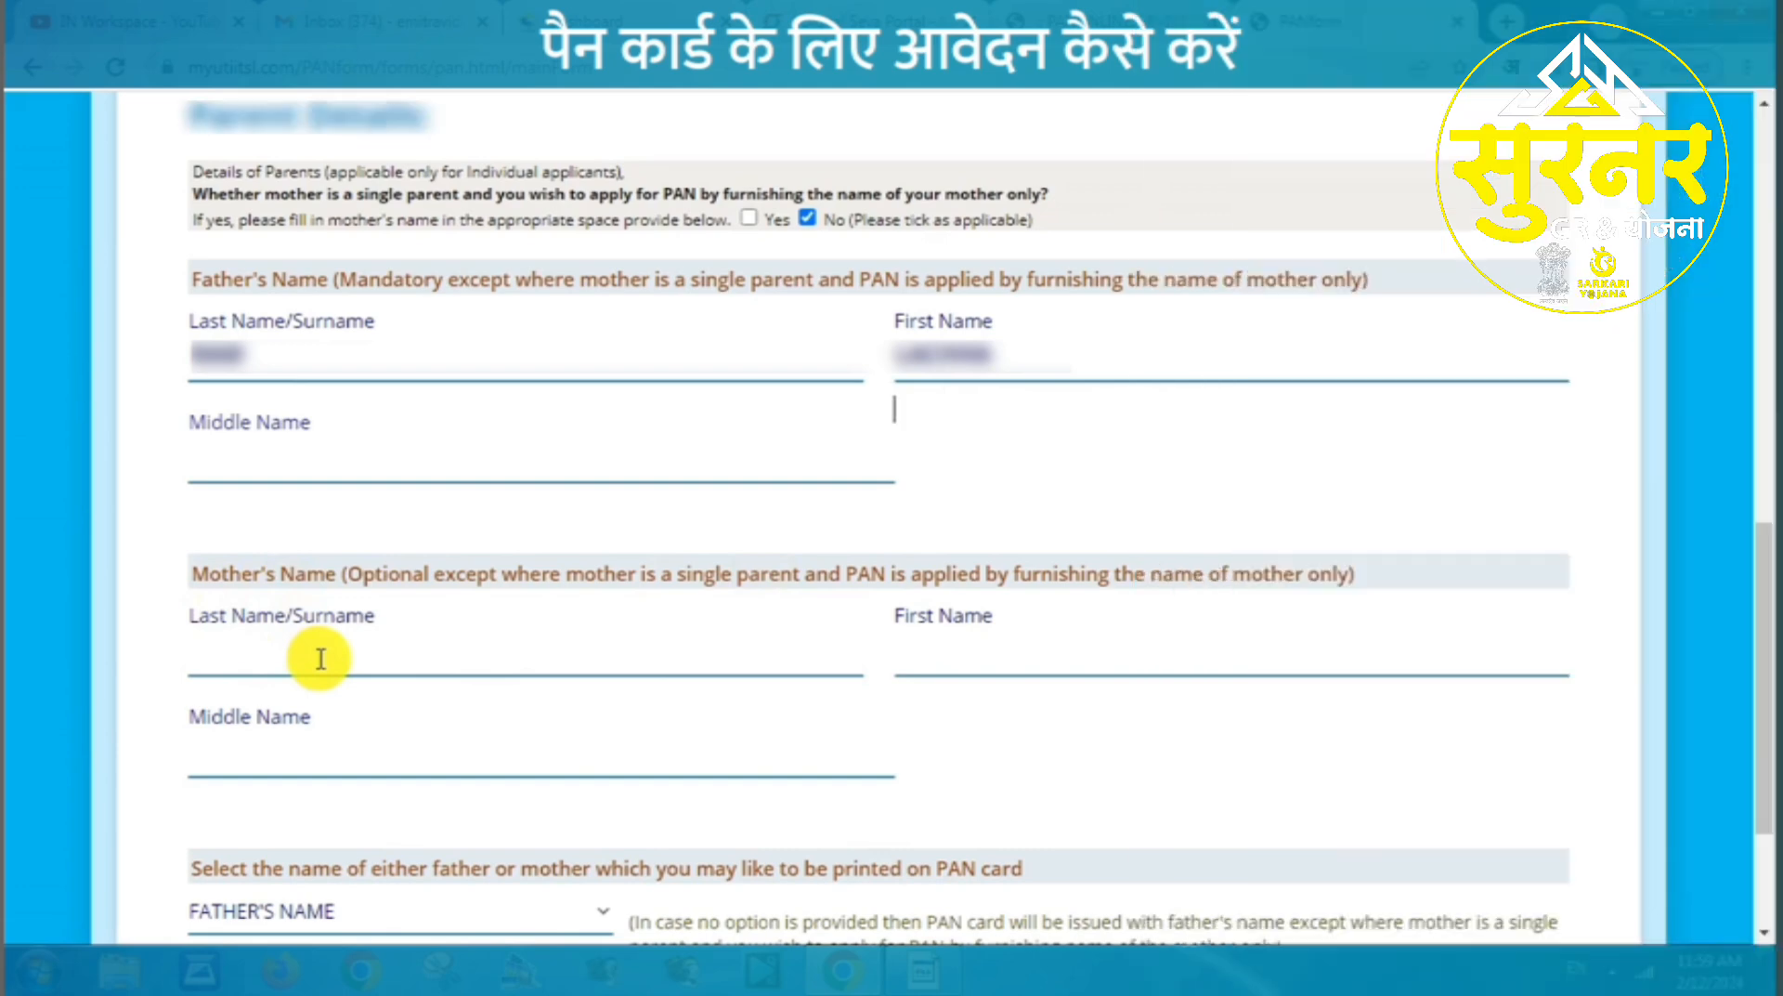
- Choose FATHER'S NAME as the parent name printed on the PAN card and proceed to the Address Details
scroll(319, 659, down, 3)
click(287, 677)
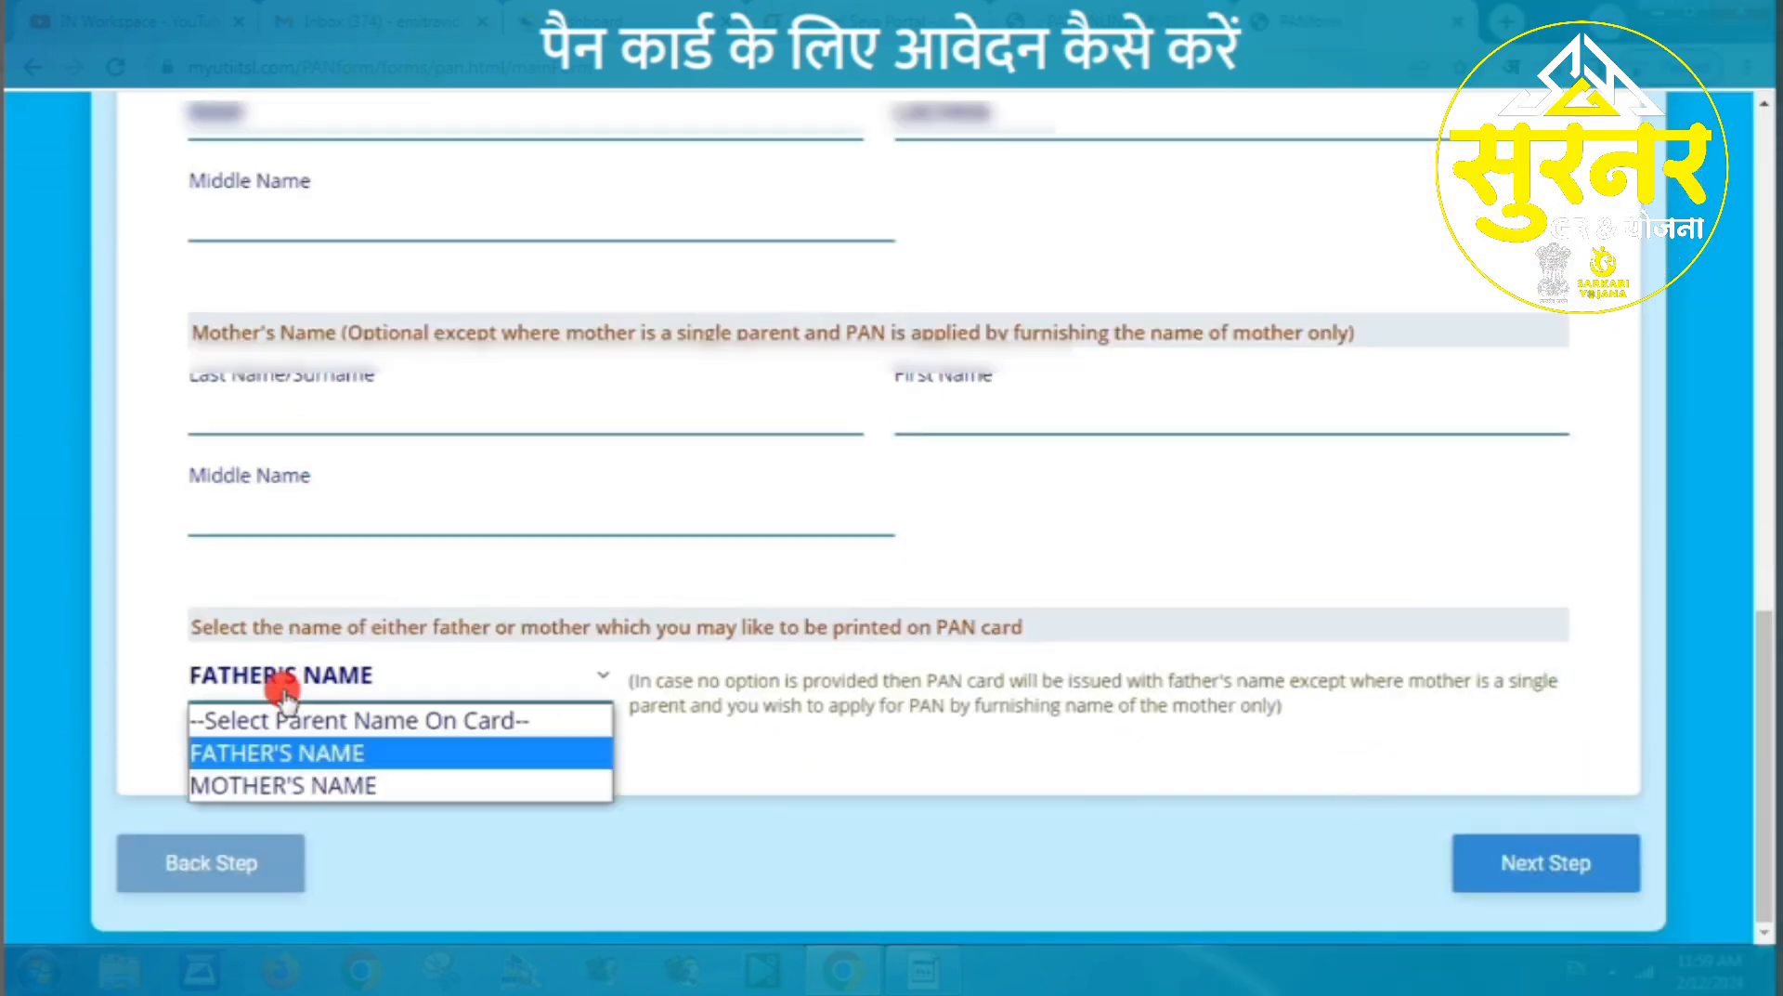
click(270, 754)
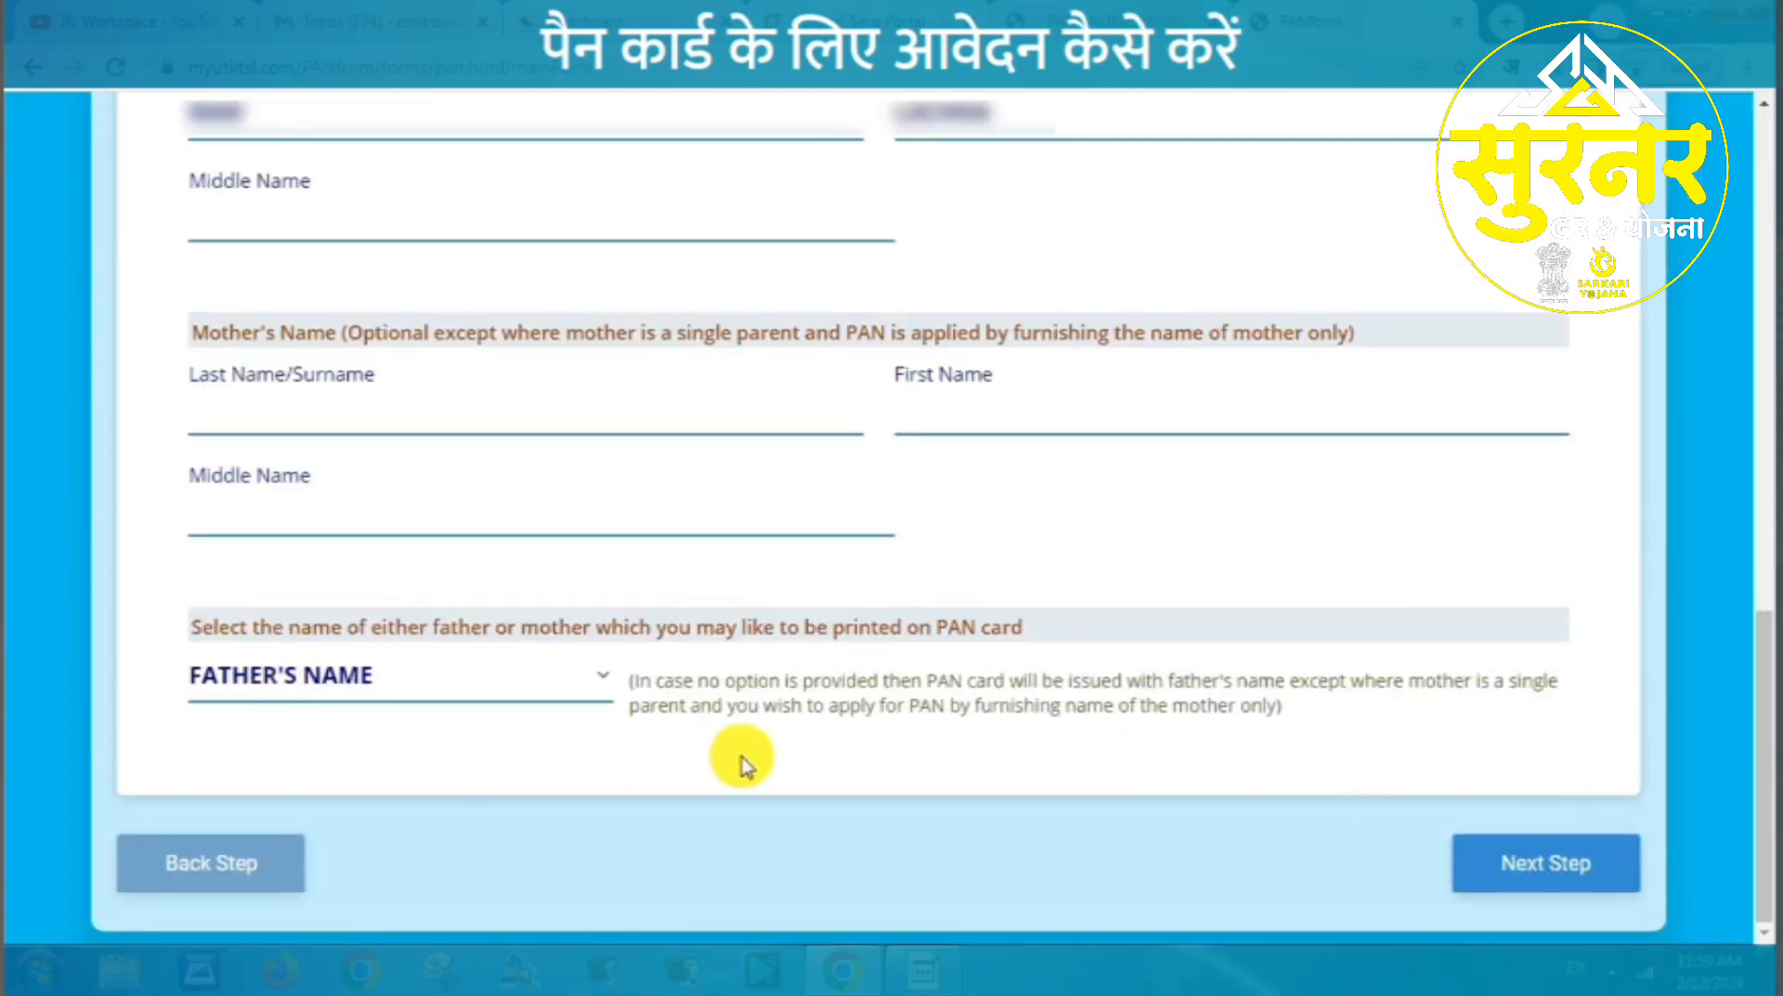
click(1553, 863)
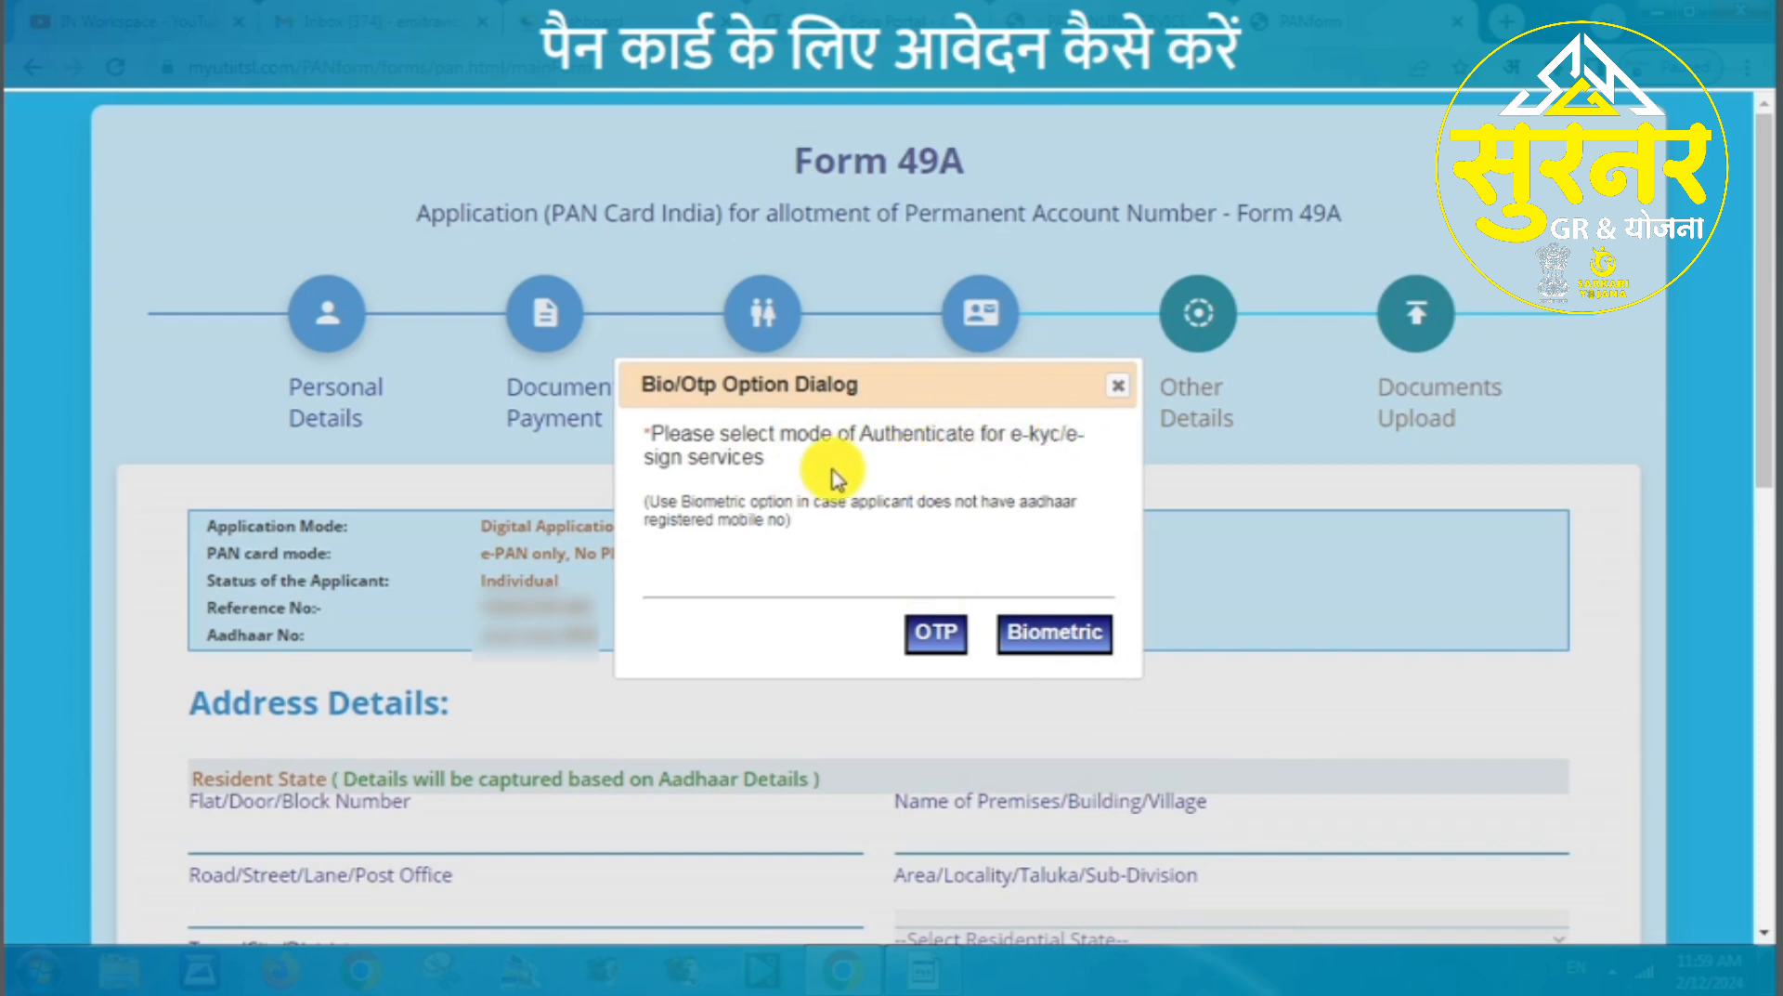
- Select OTP as the e-KYC authentication mode and have the code sent to the Aadhaar-linked mobile number
click(953, 639)
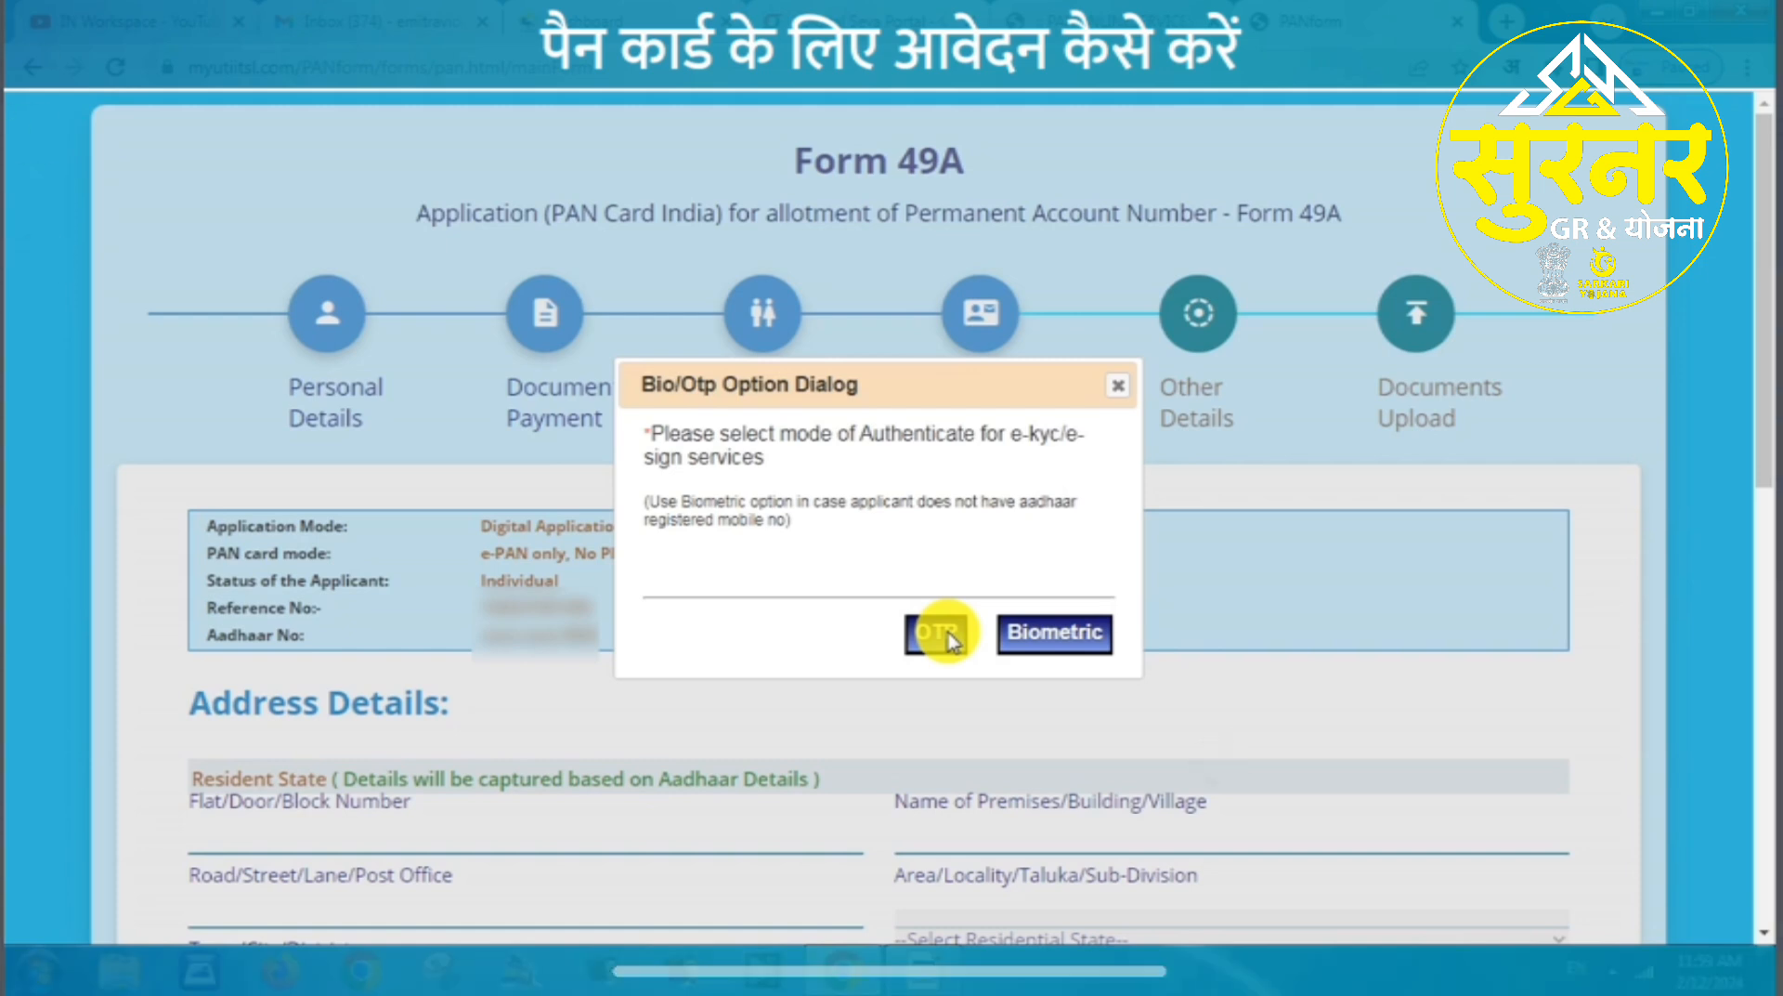
click(940, 634)
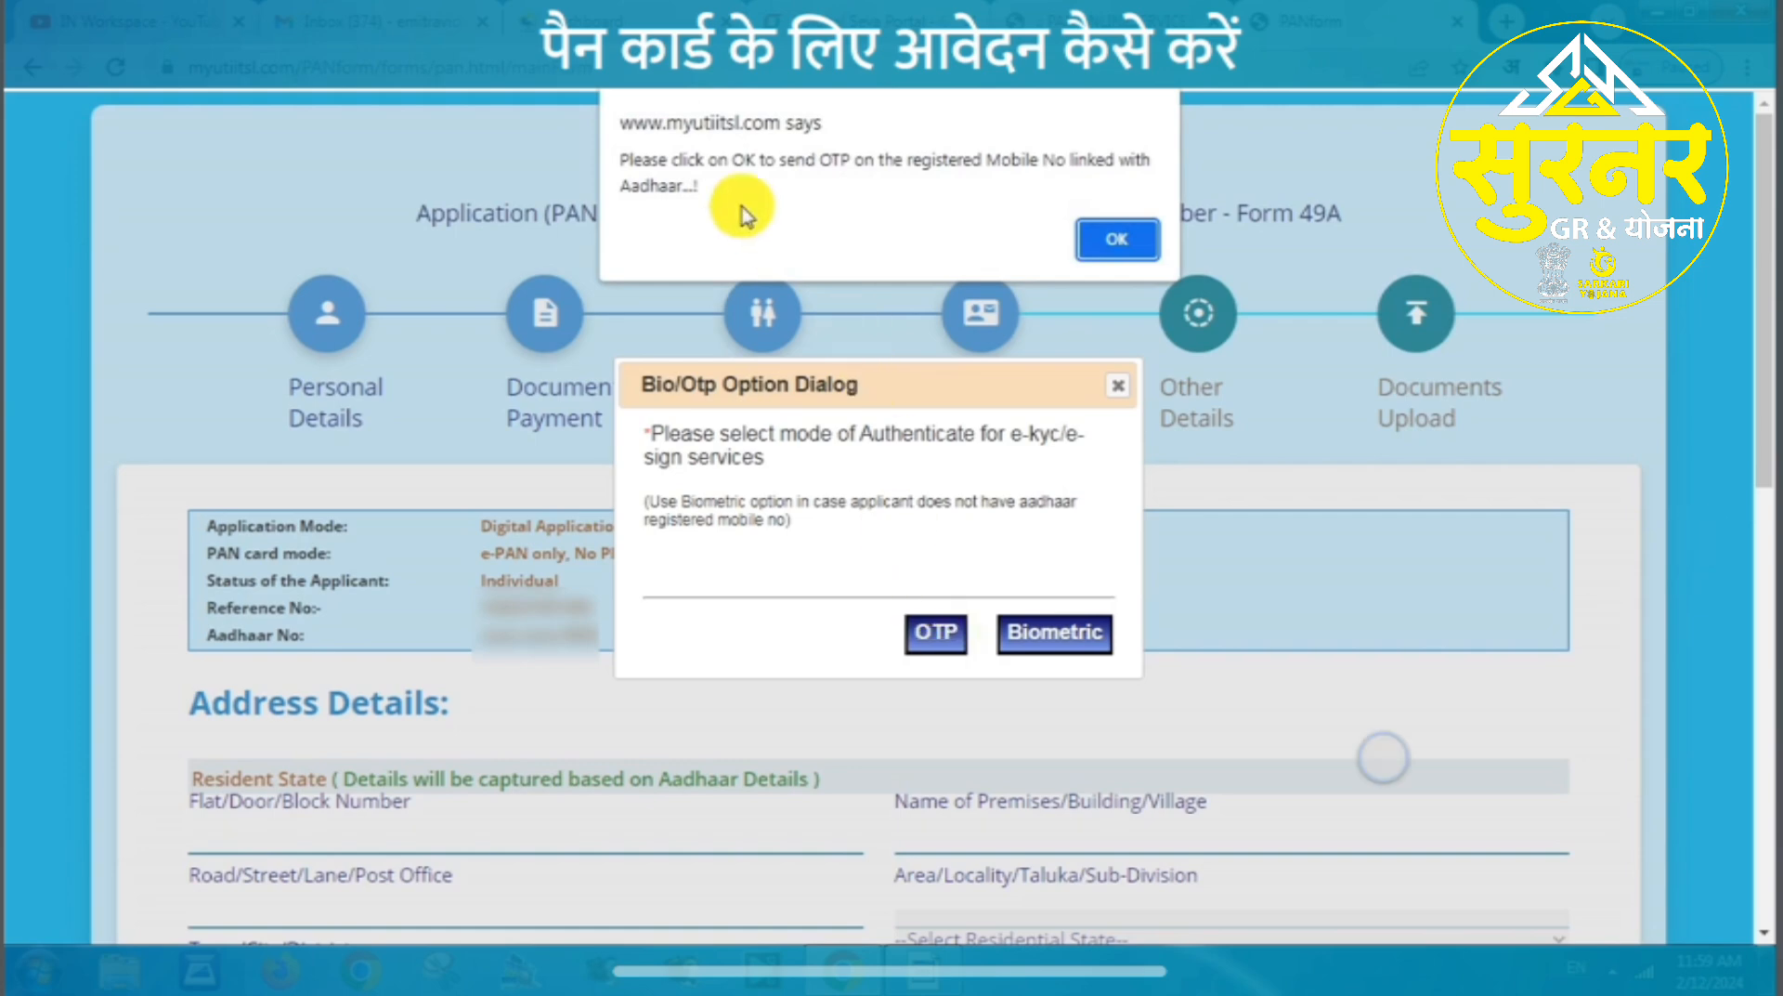
click(1124, 240)
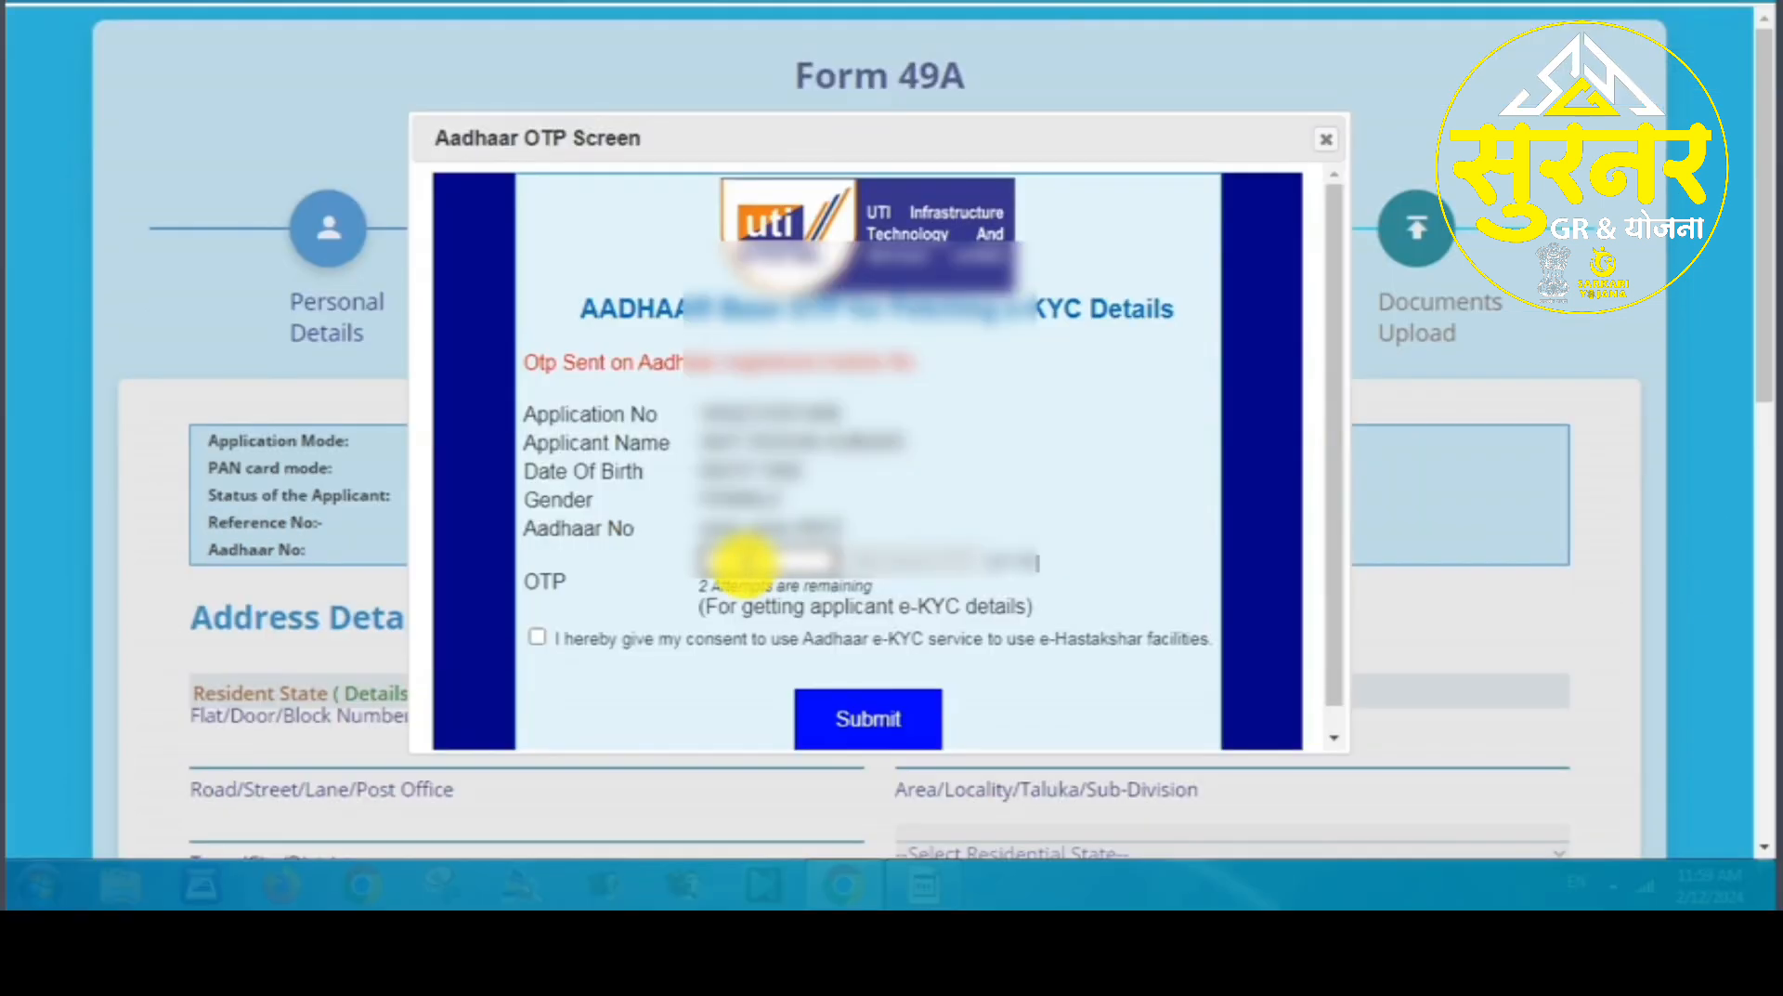
- Enter the Aadhaar OTP, give consent to use the e-KYC service and submit the verification
click(545, 633)
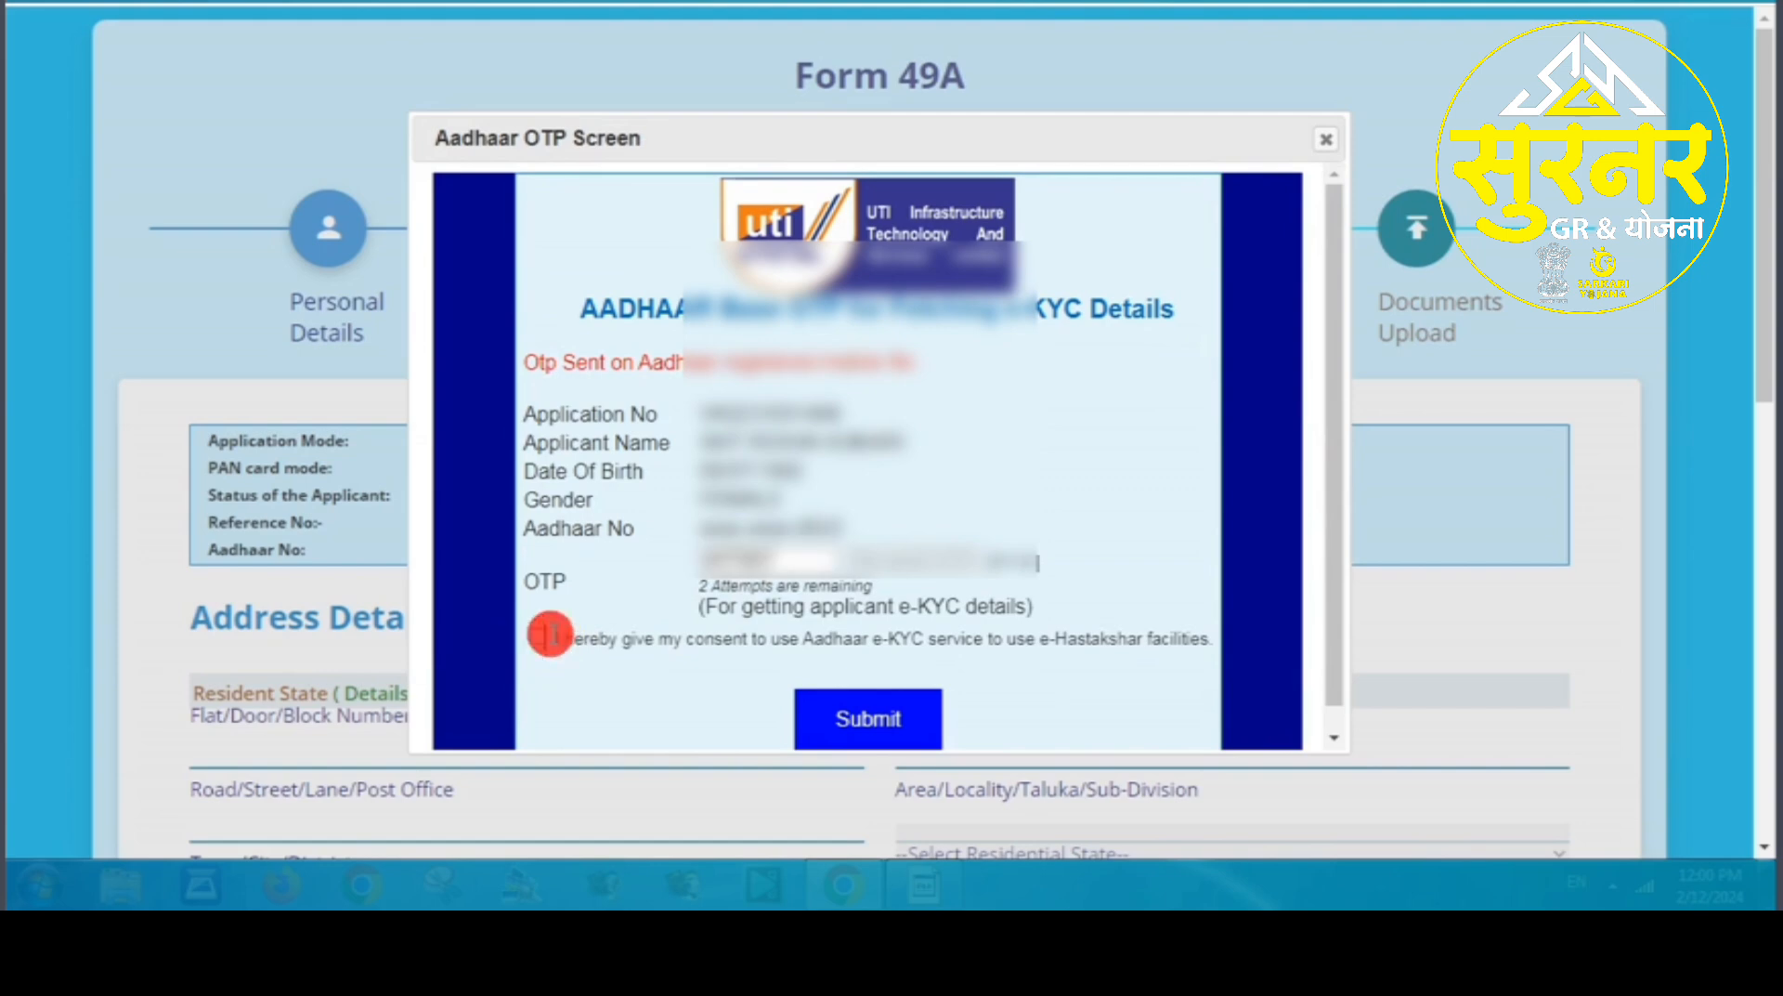
click(537, 637)
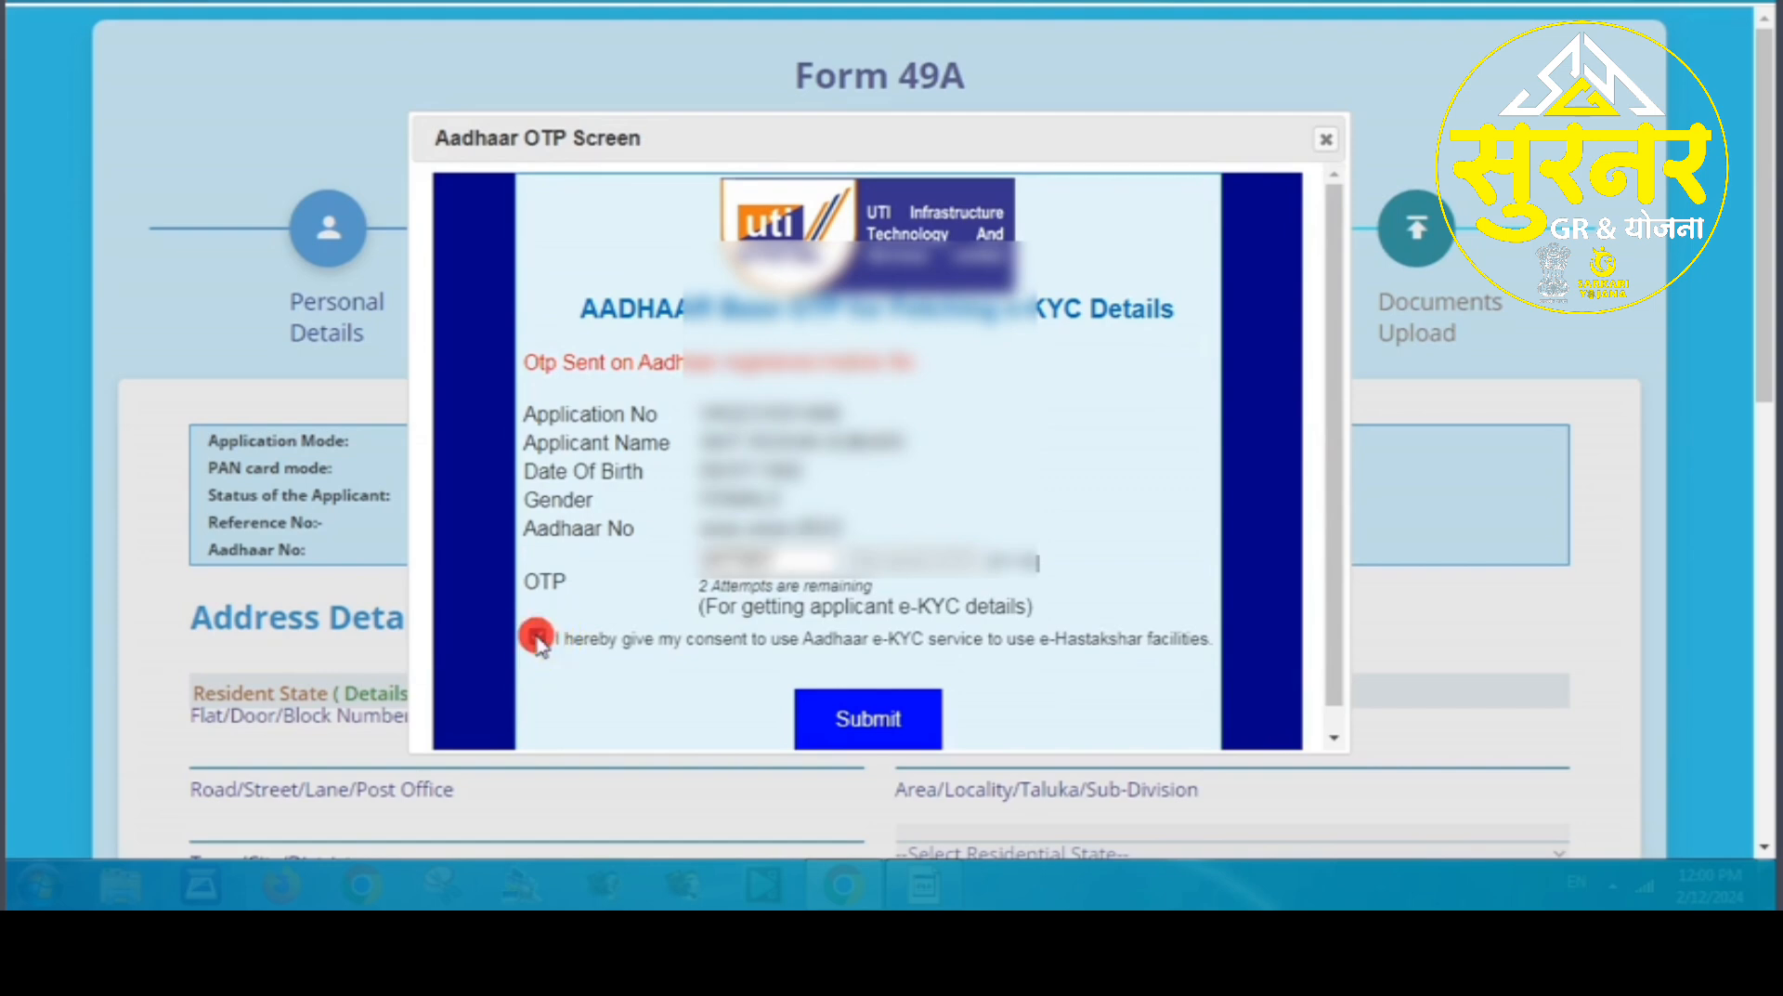
click(854, 720)
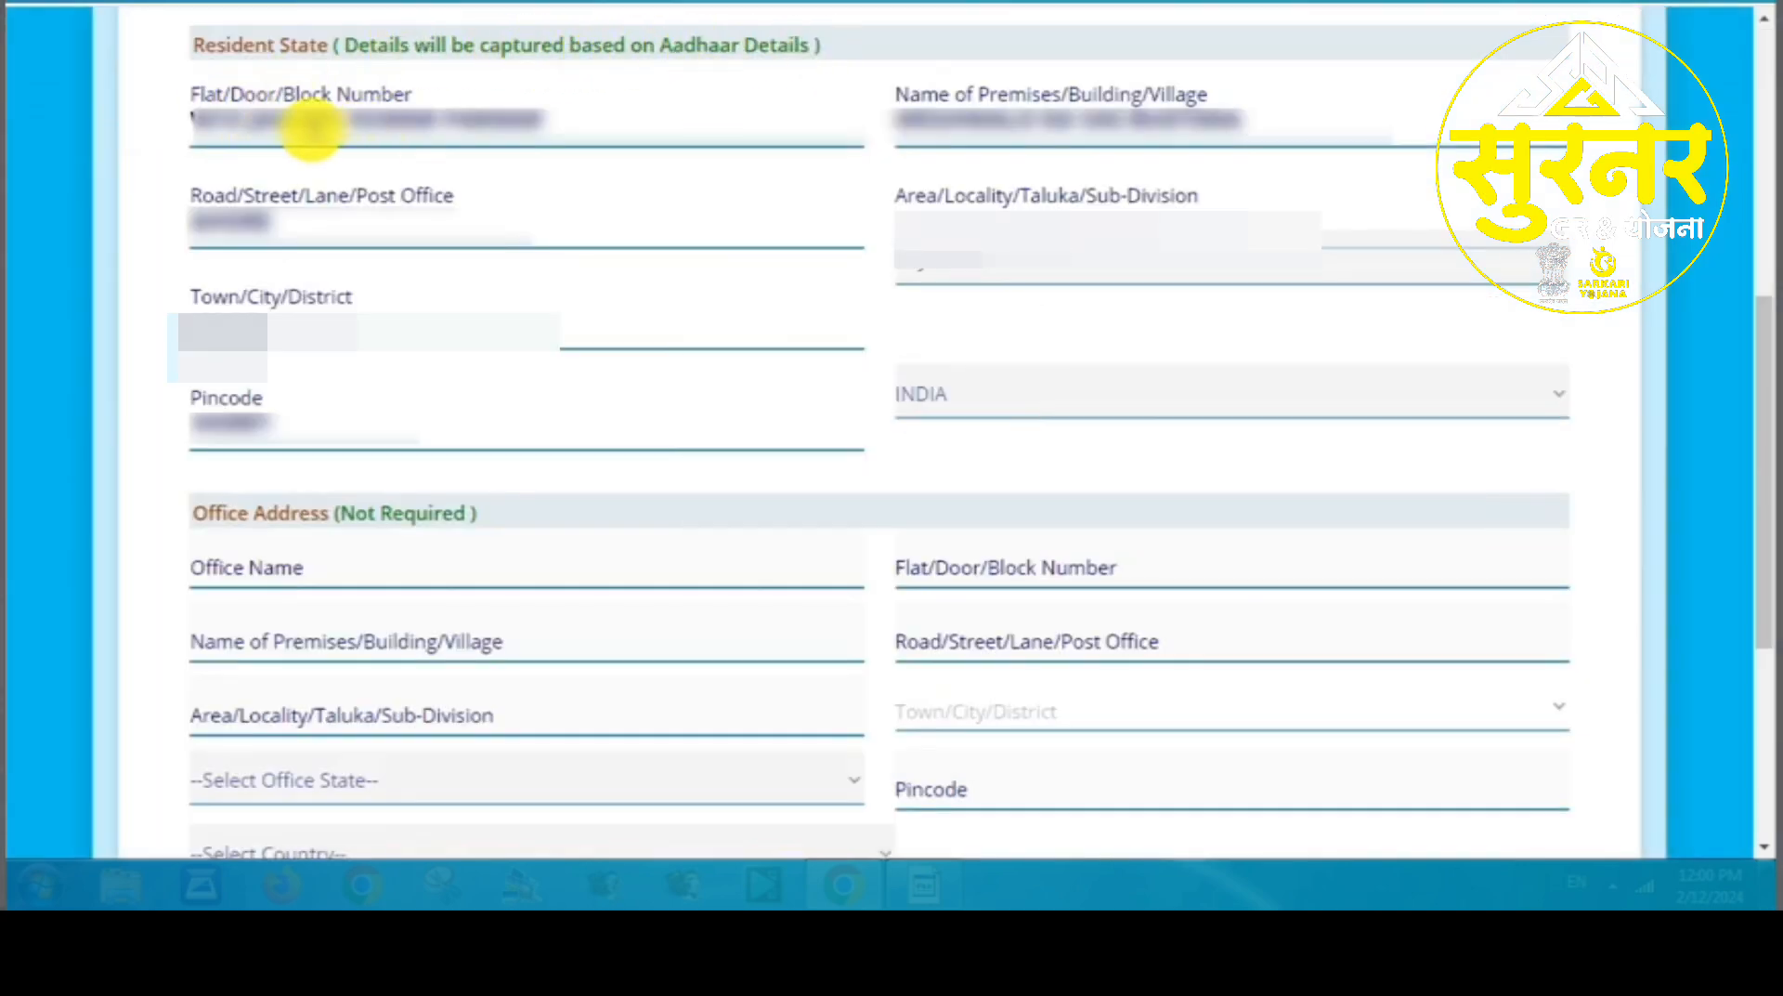
click(436, 239)
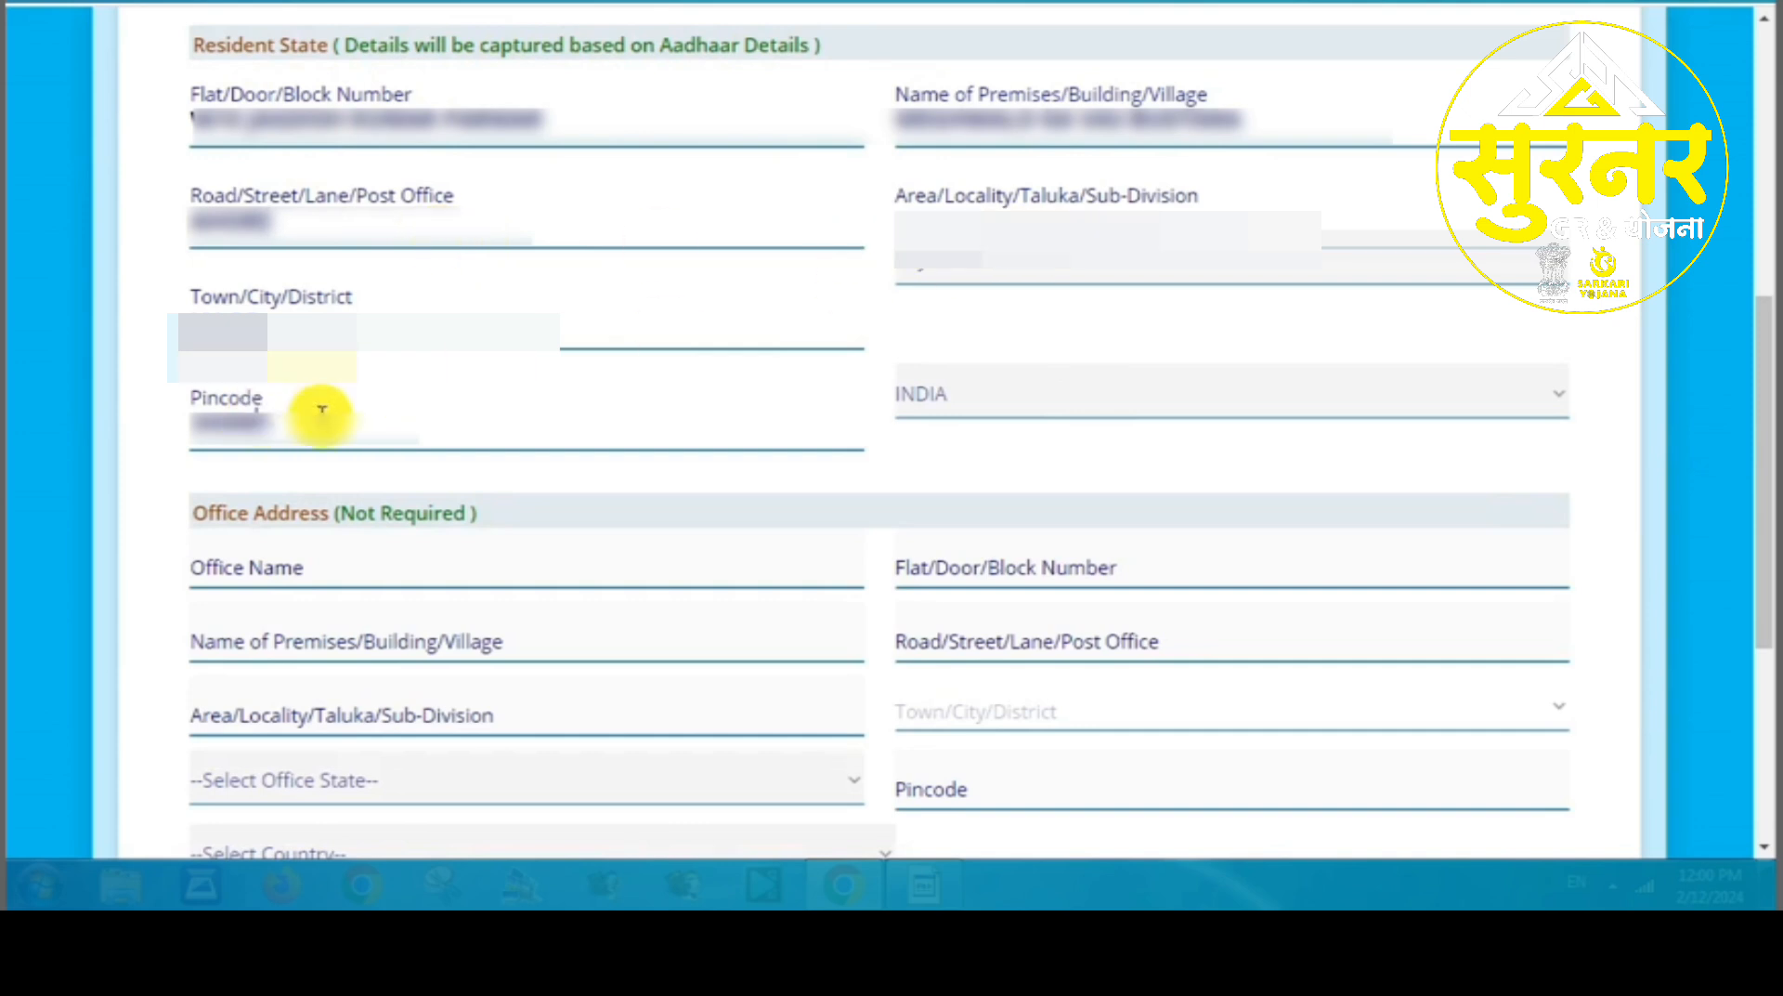
click(310, 580)
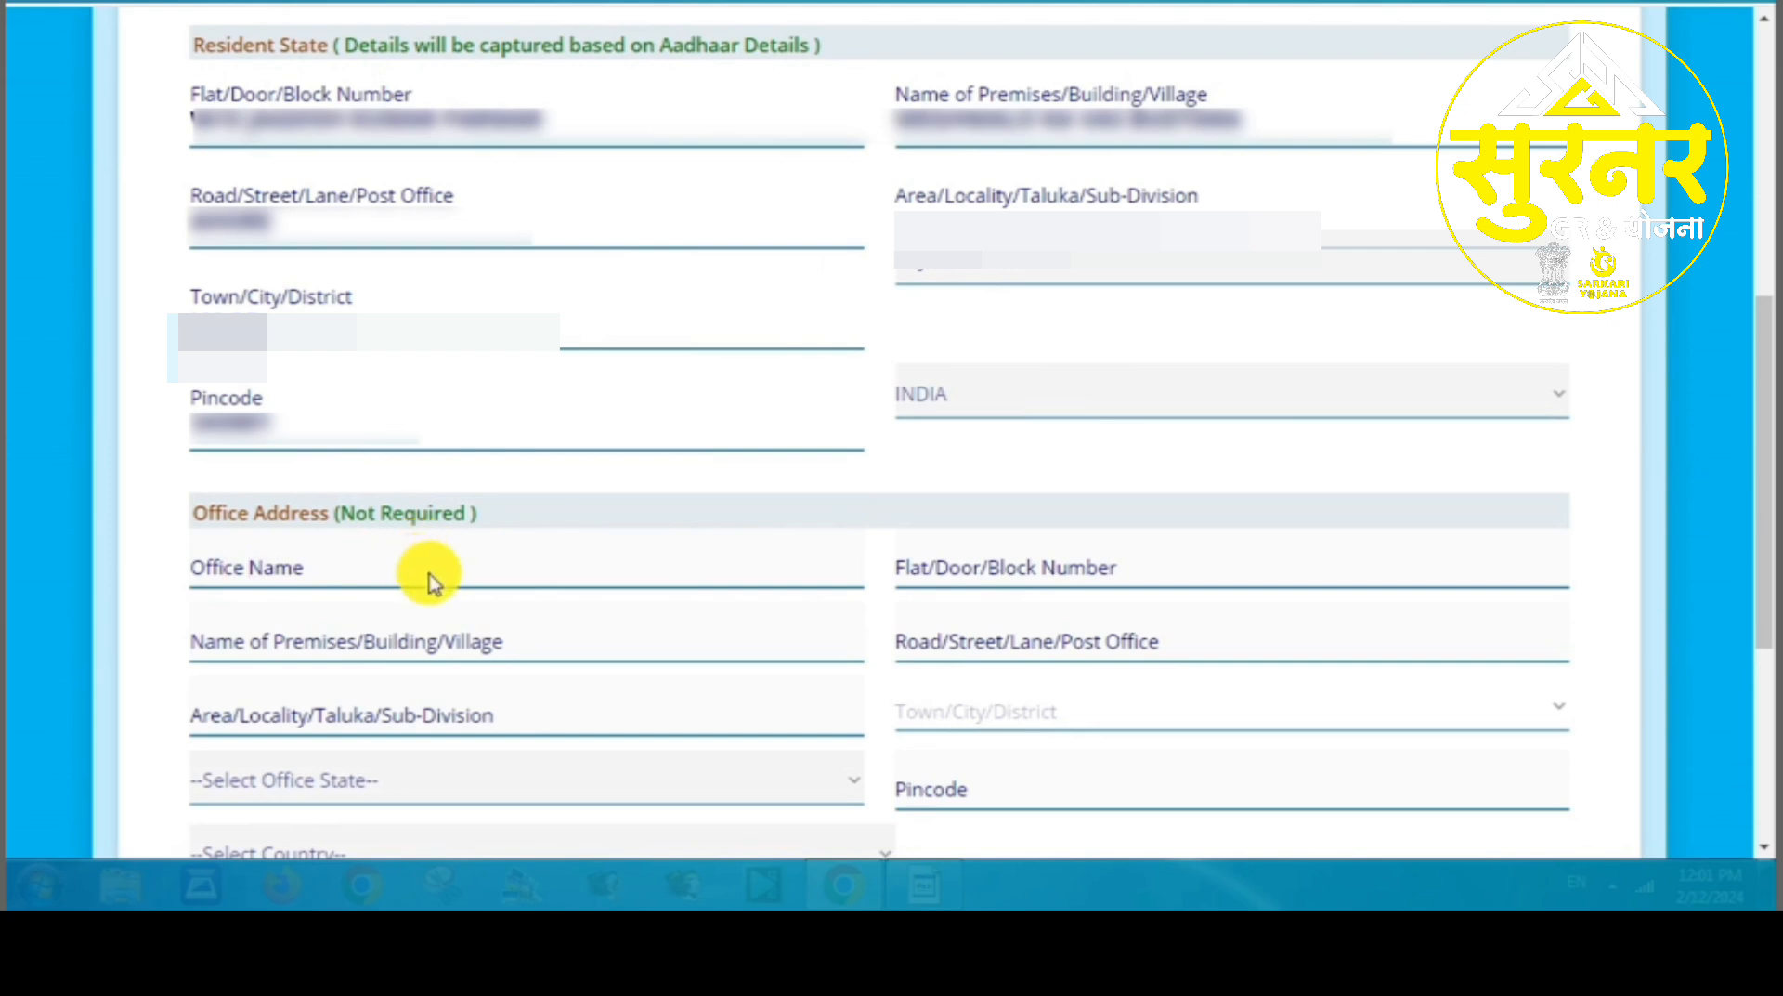
- Select No Income as the source of income and proceed to the Other Details
click(1053, 576)
scroll(629, 657, down, 5)
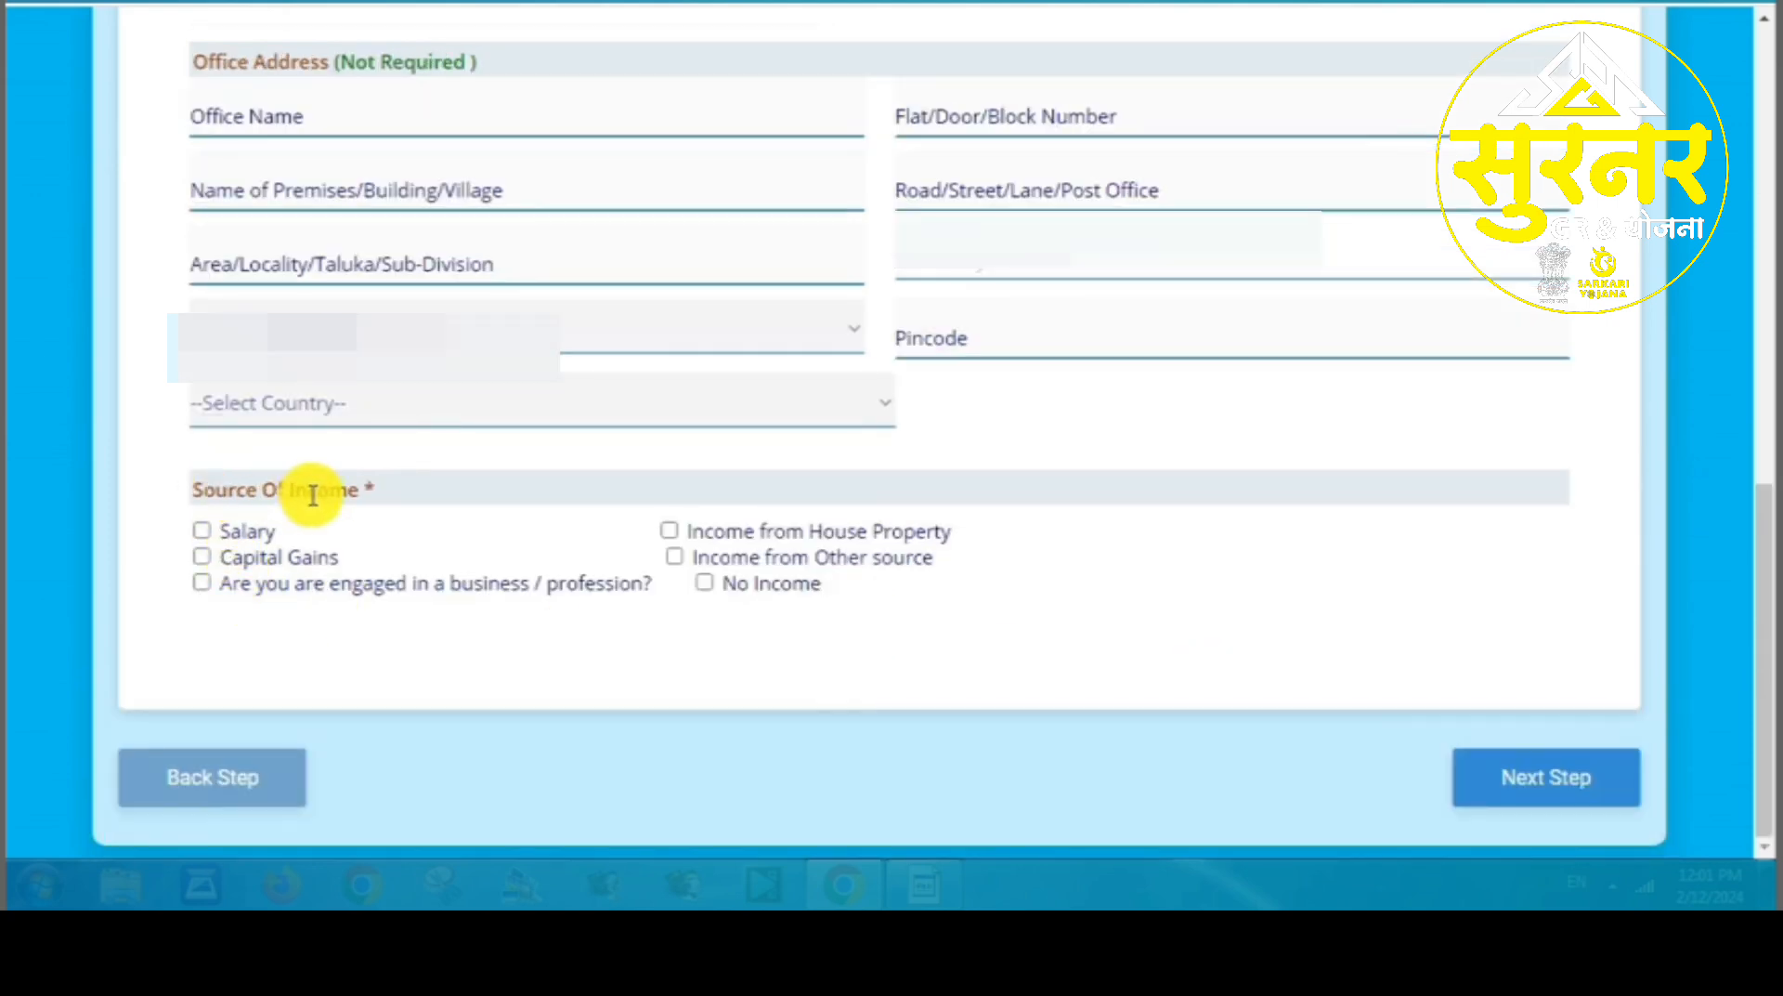
double_click(247, 532)
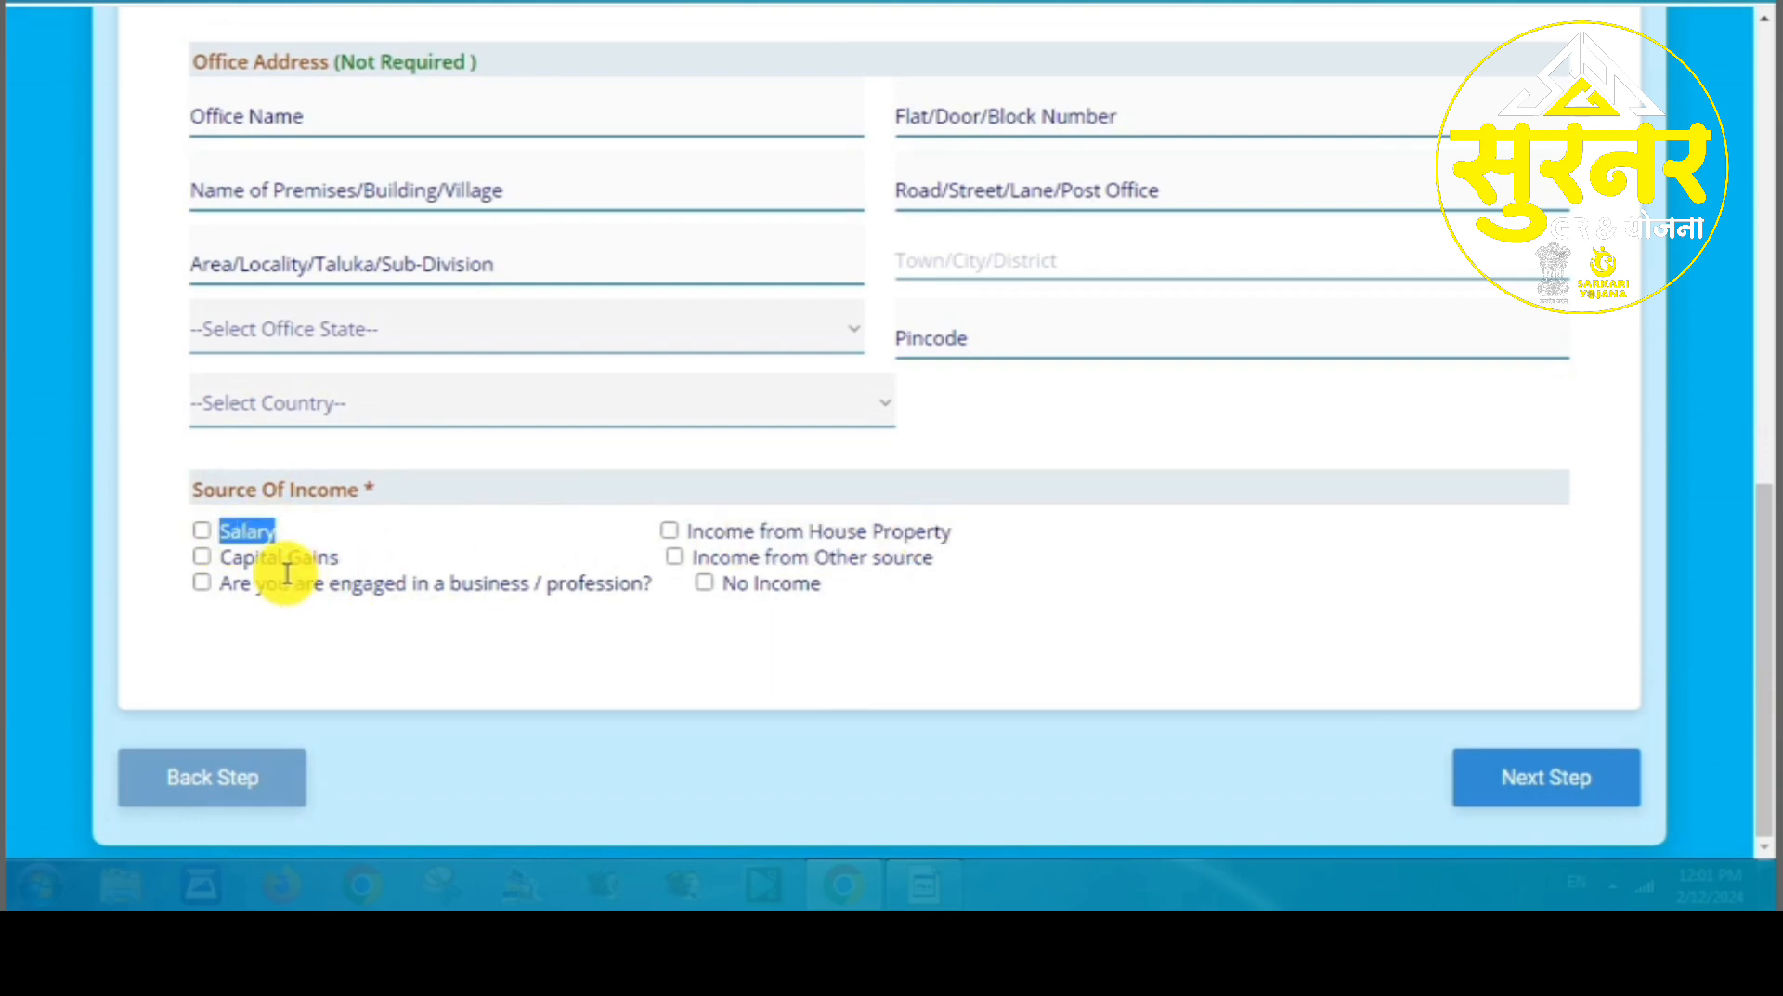
click(708, 585)
click(1179, 507)
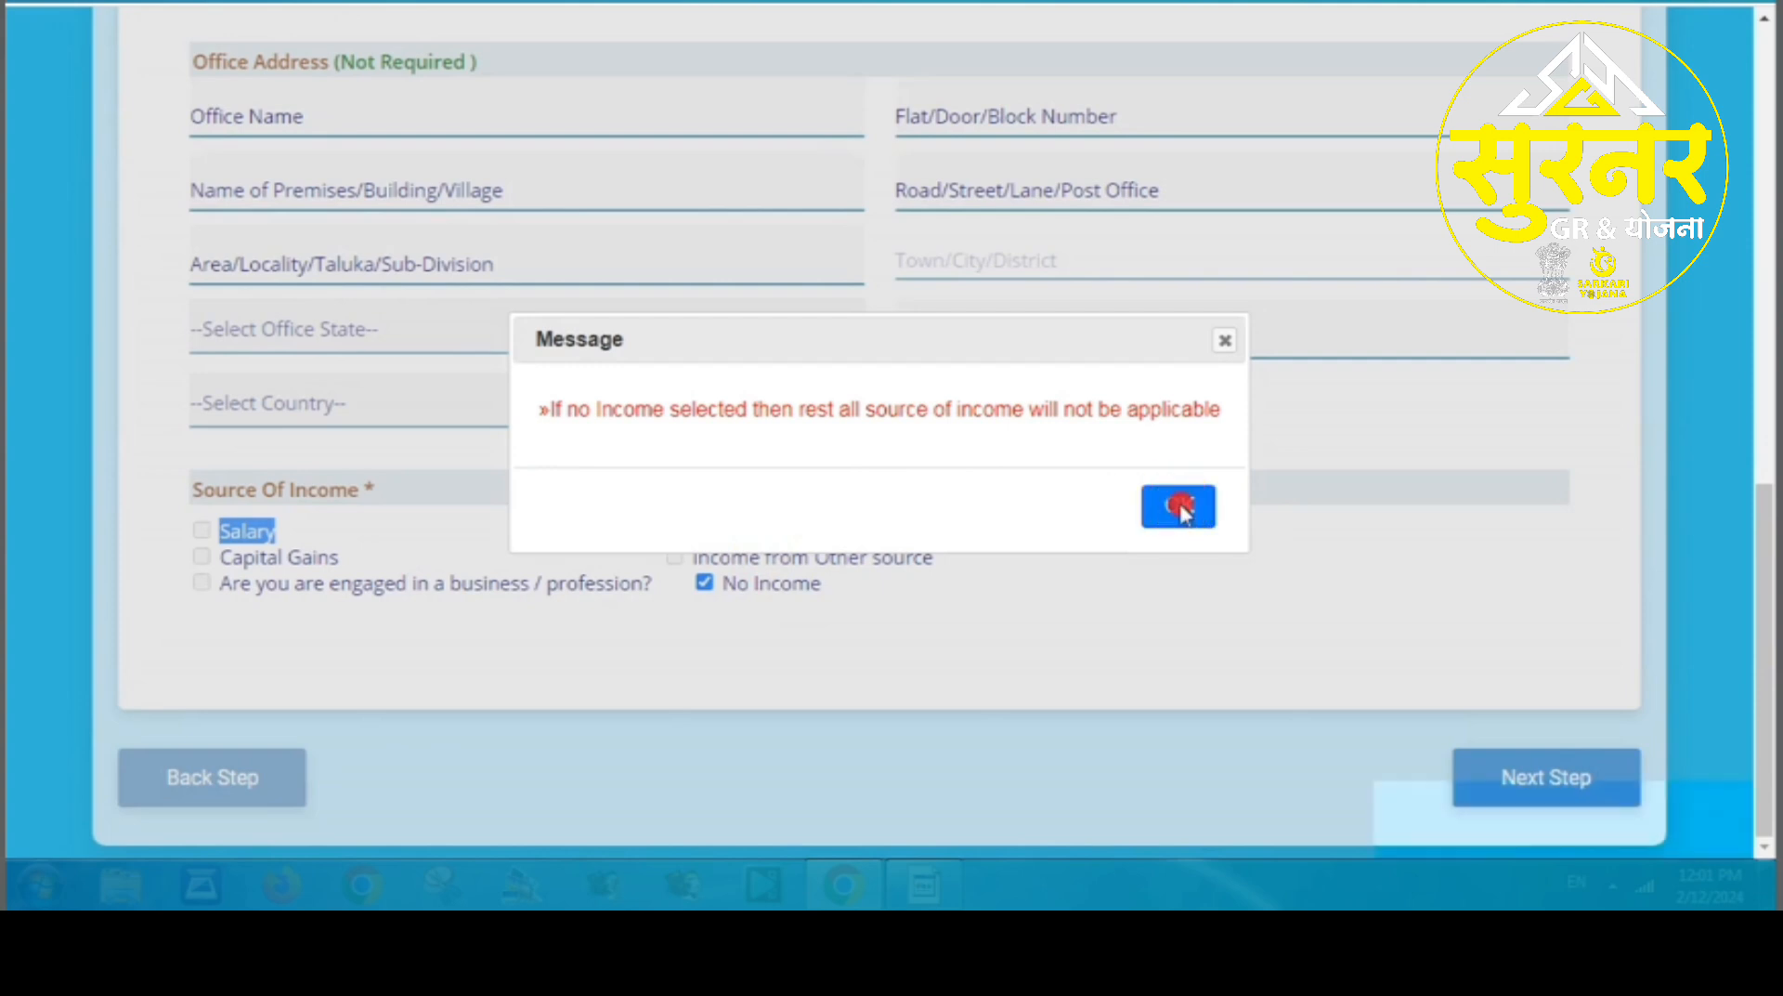
click(1260, 623)
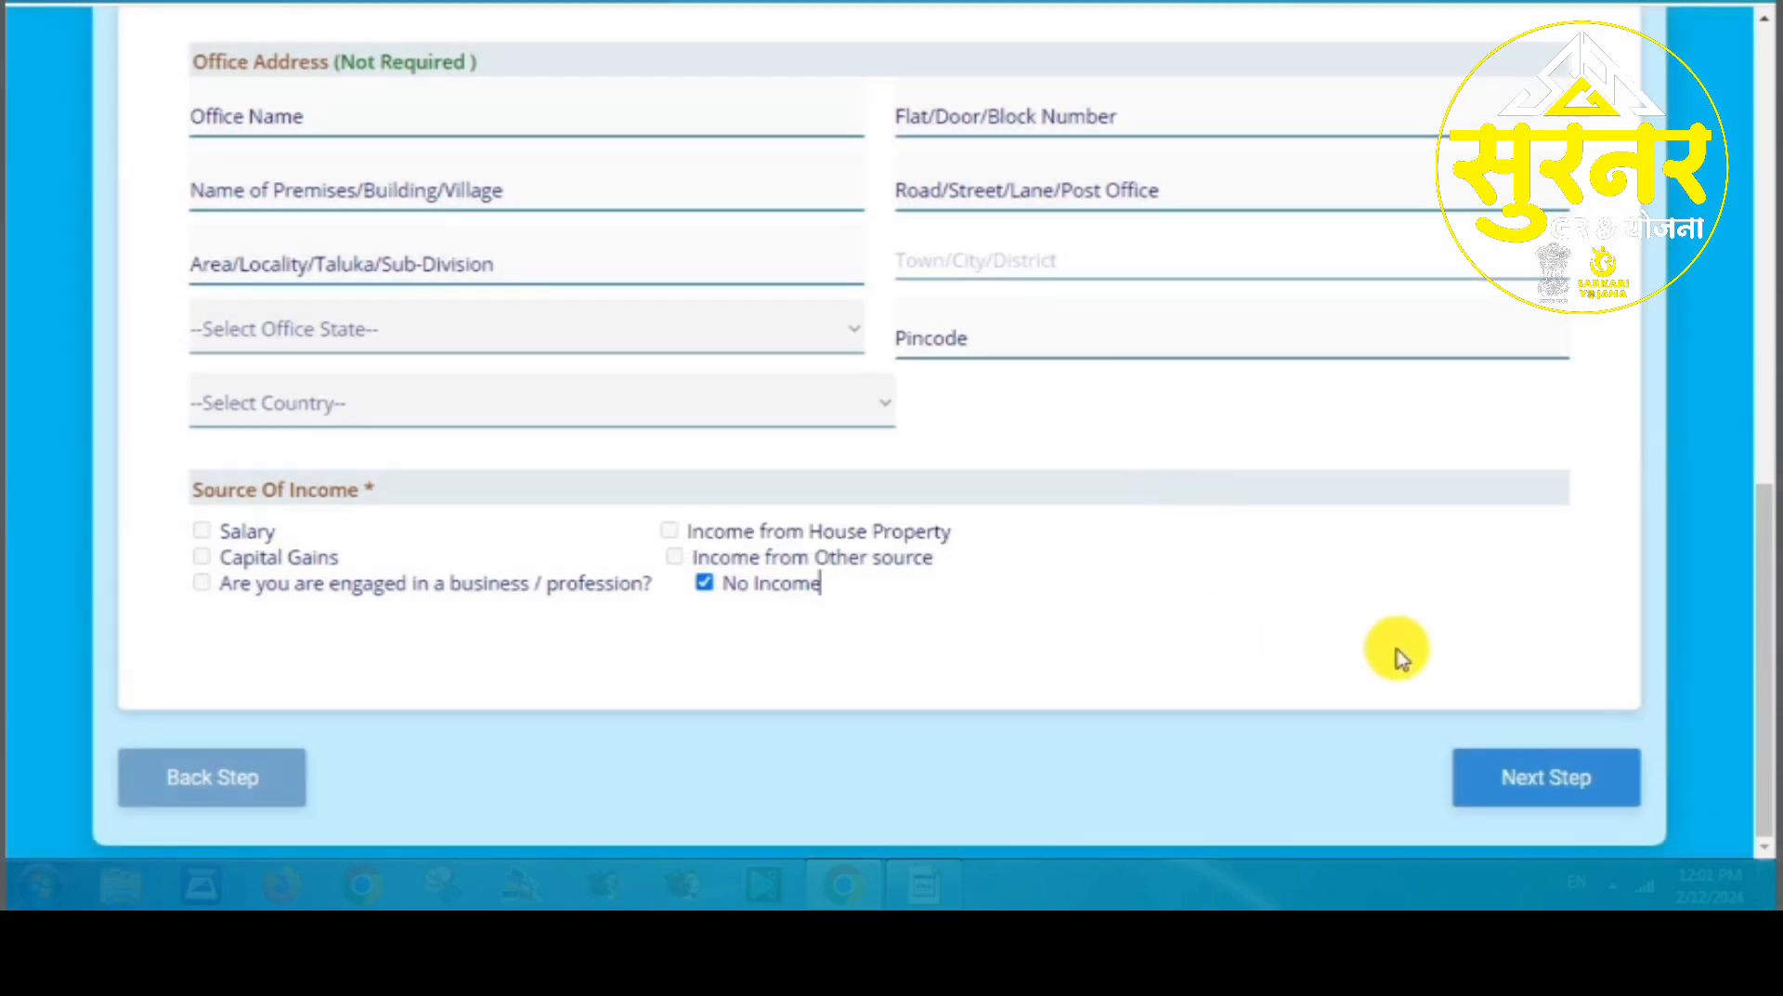
click(1531, 778)
click(990, 513)
- Set the declaration capacity to HIMSELF/HERSELF and enter the verification place
scroll(253, 184, down, 5)
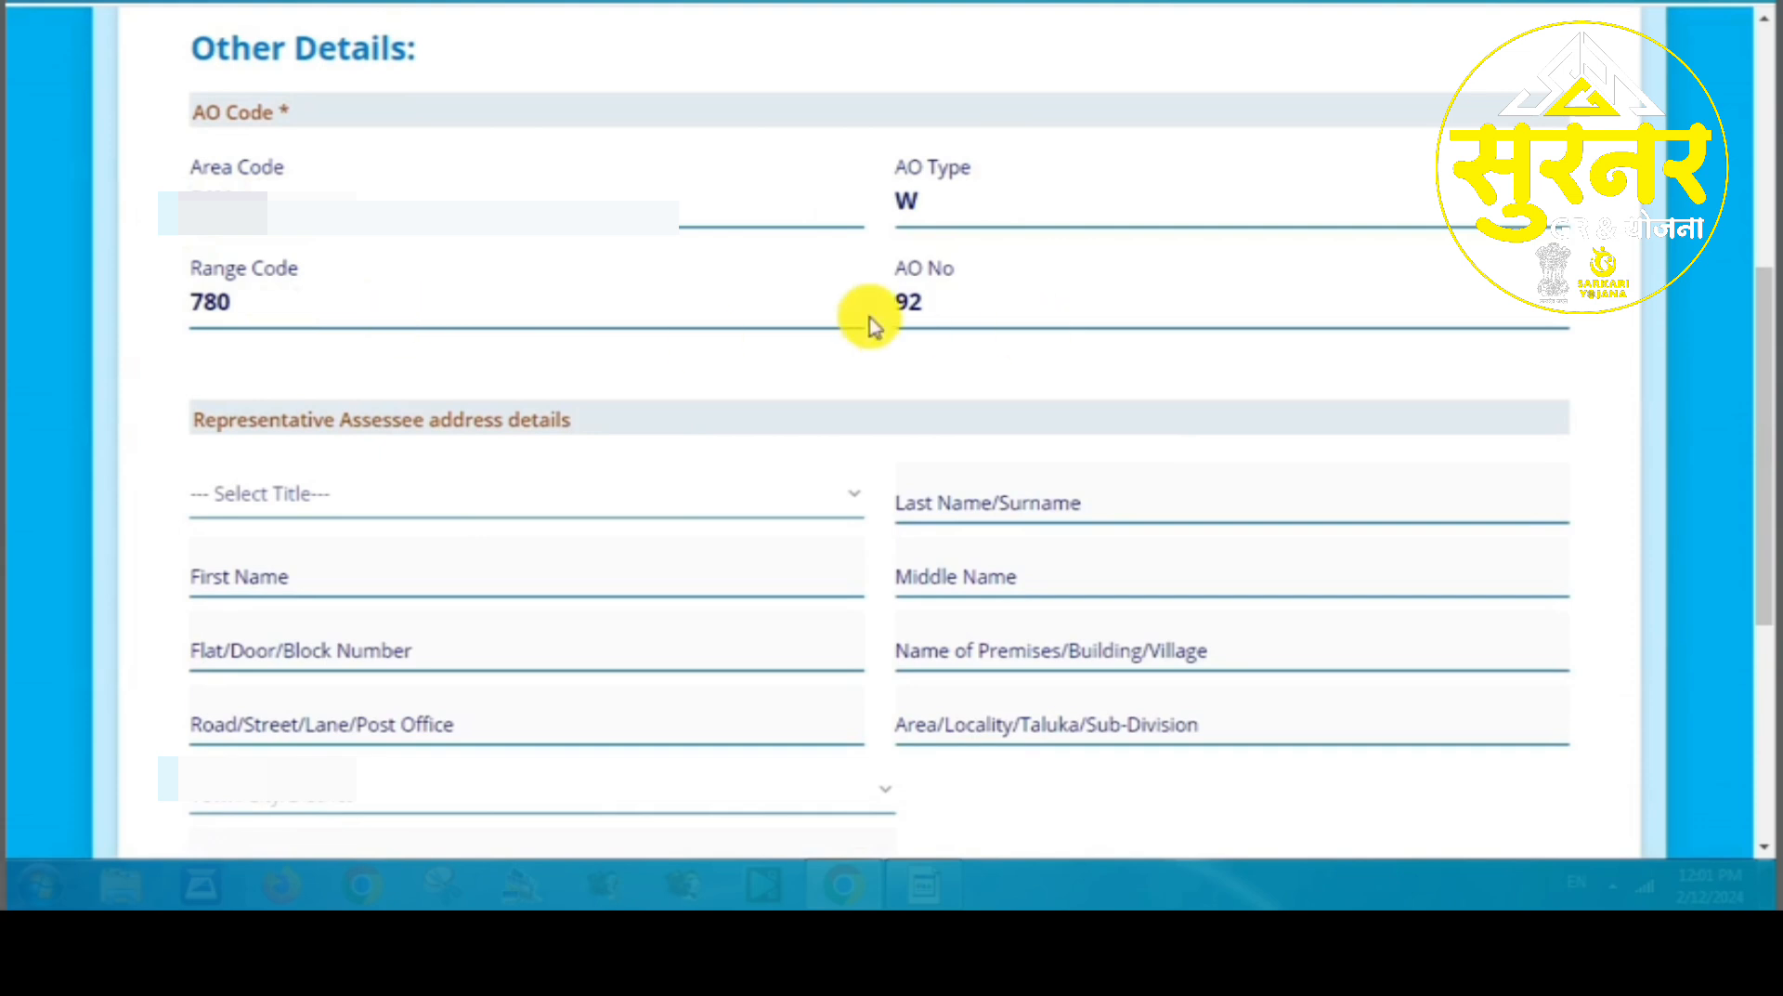
drag(1763, 558, 1764, 762)
click(346, 498)
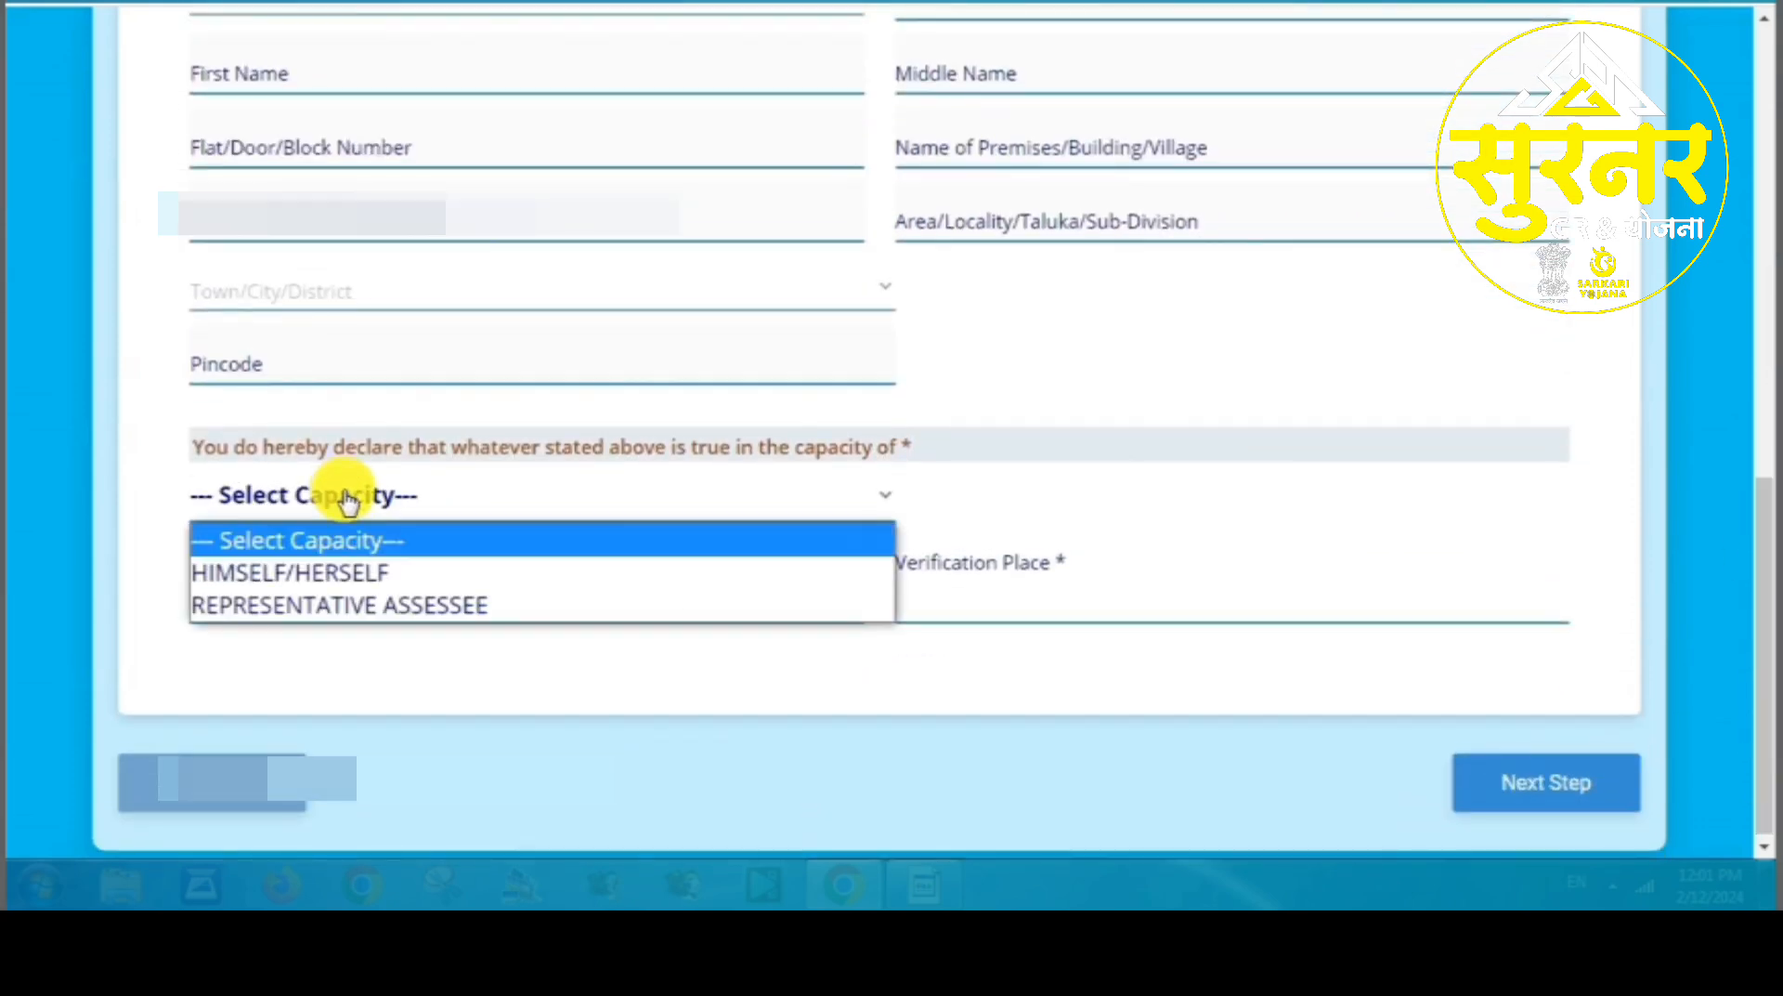
click(338, 570)
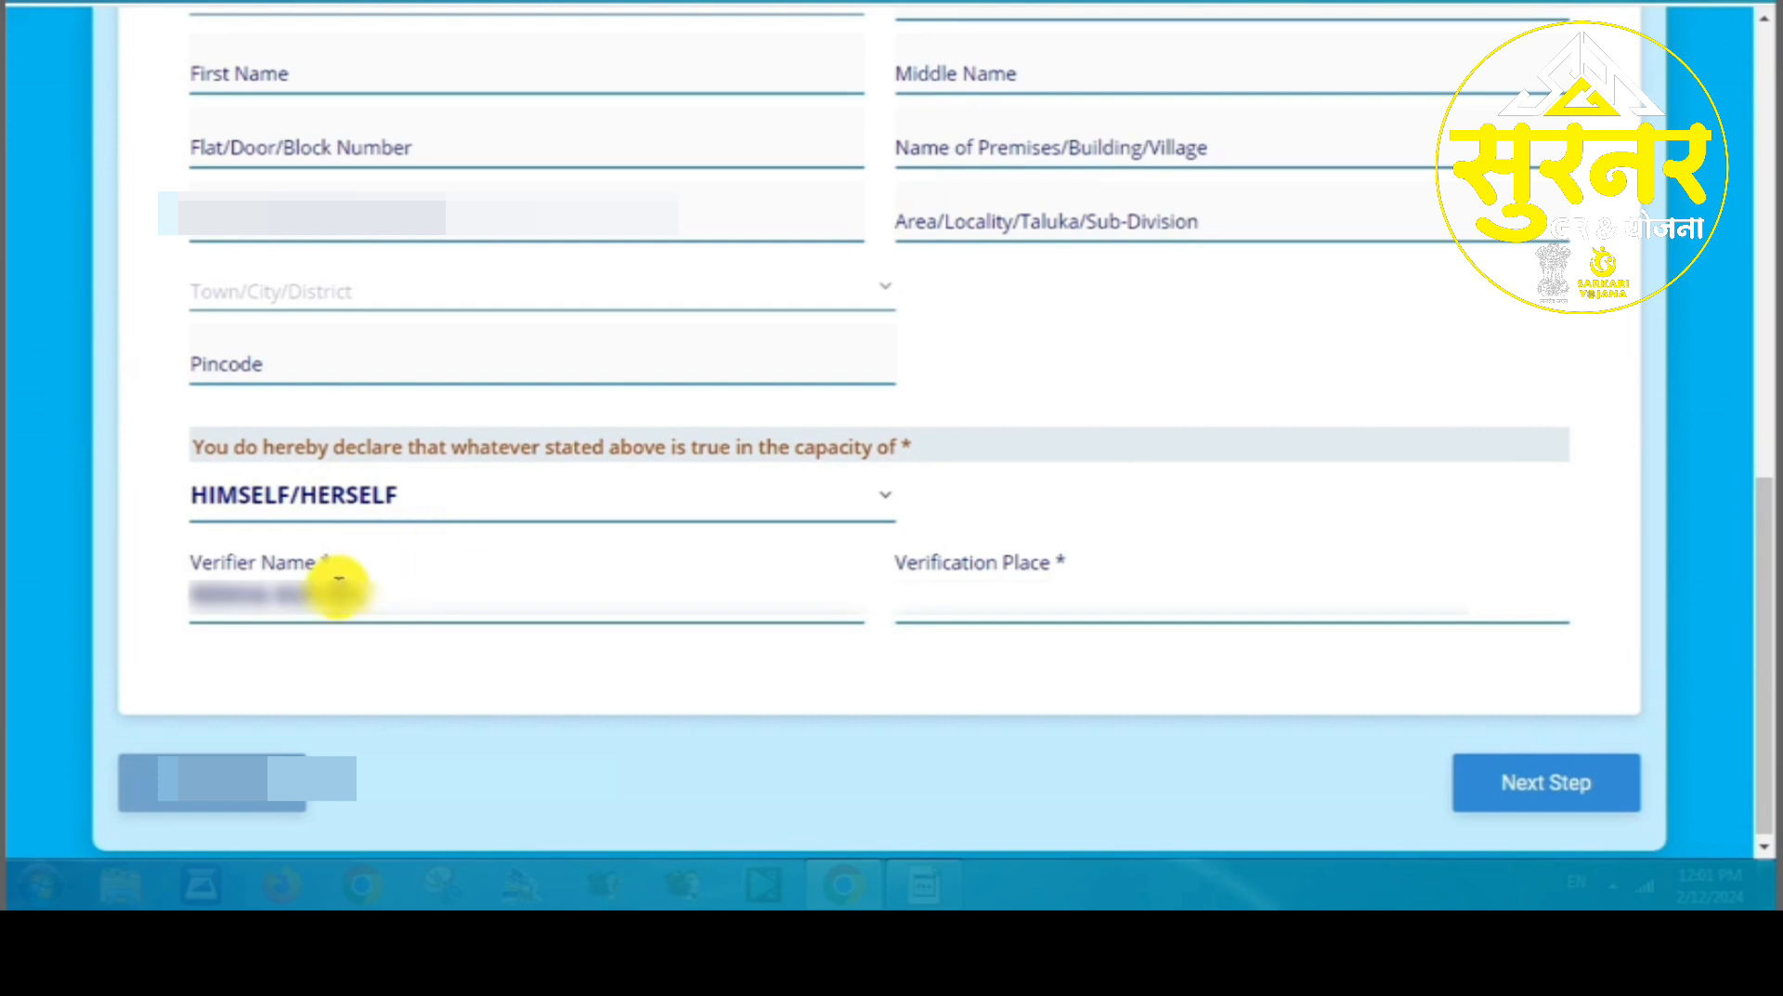
click(931, 602)
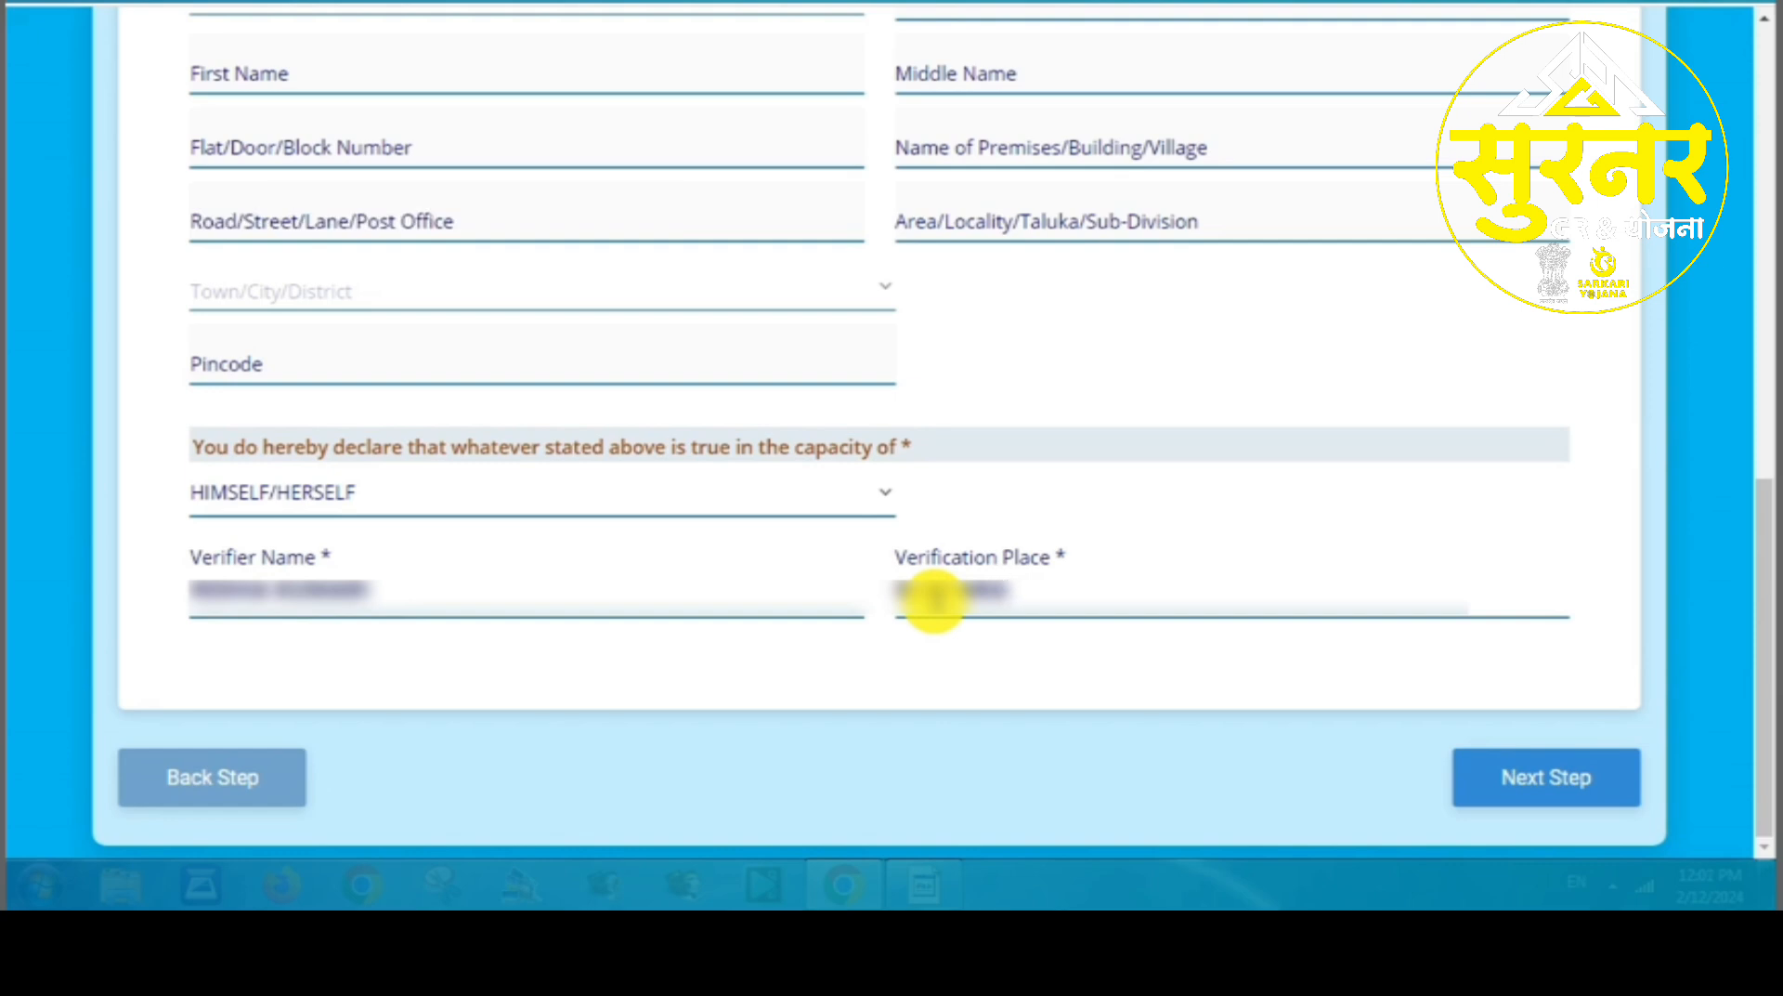
- Proceed to the document proofs section and submit the application for e-signing
click(1545, 776)
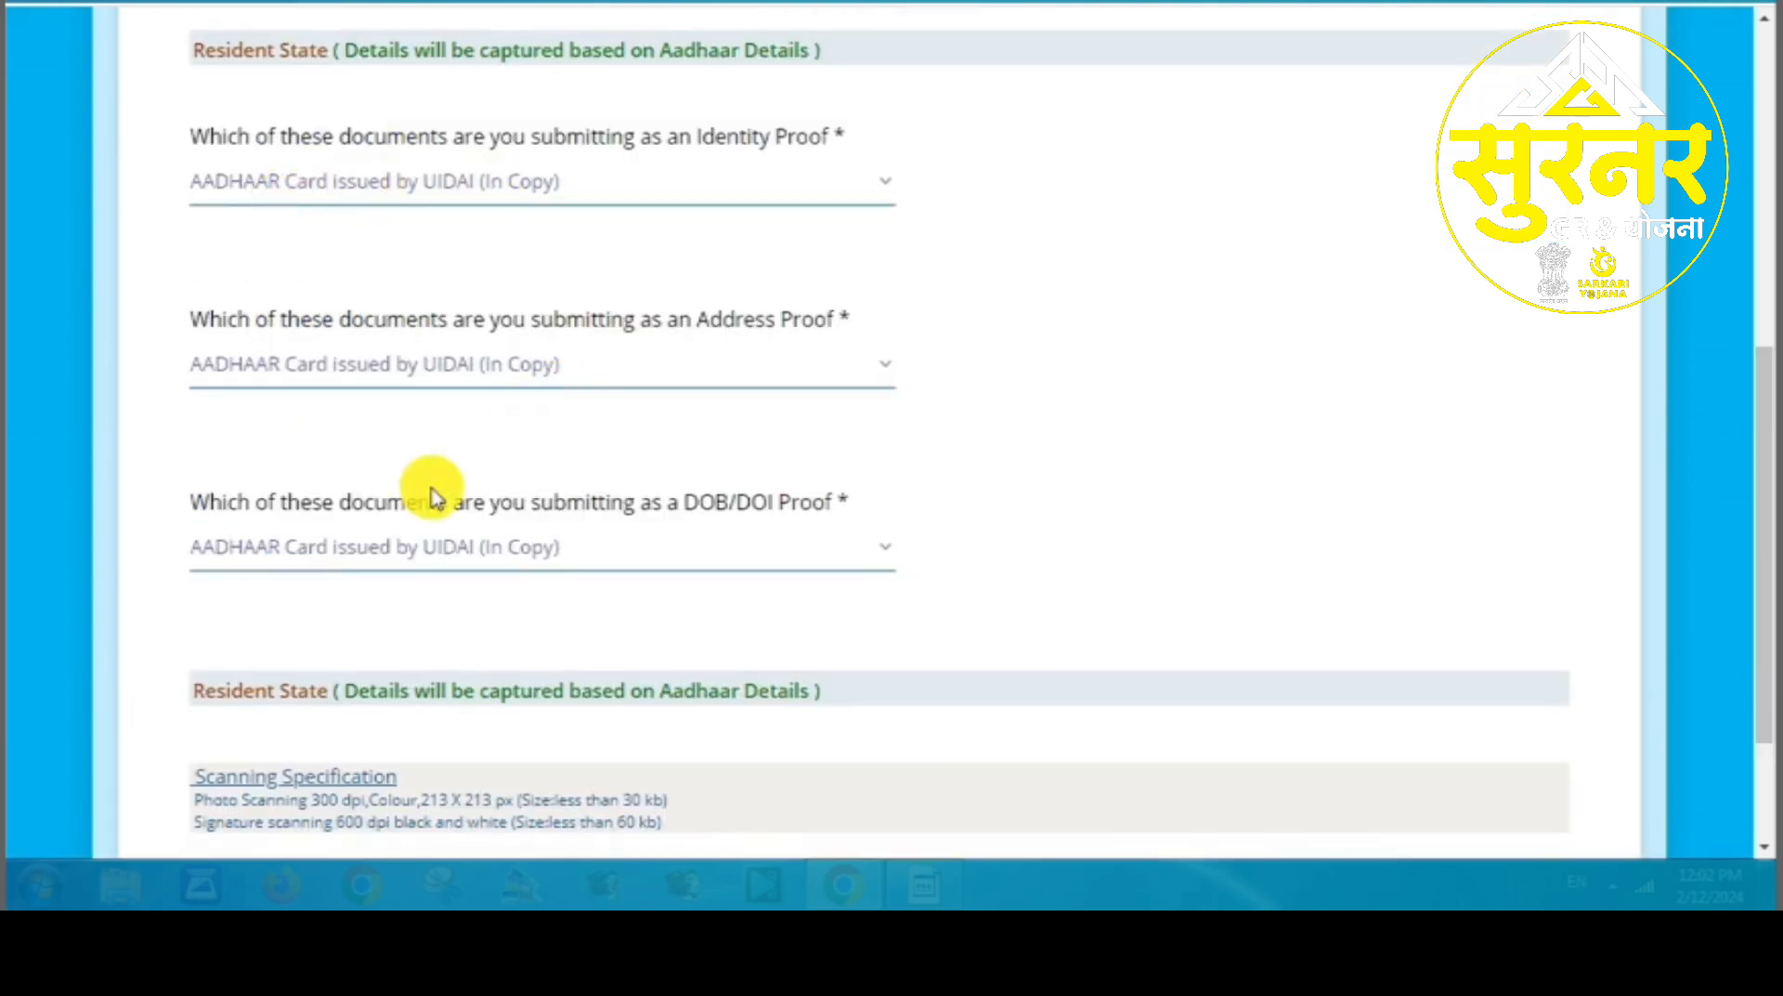
drag(1765, 594, 1767, 697)
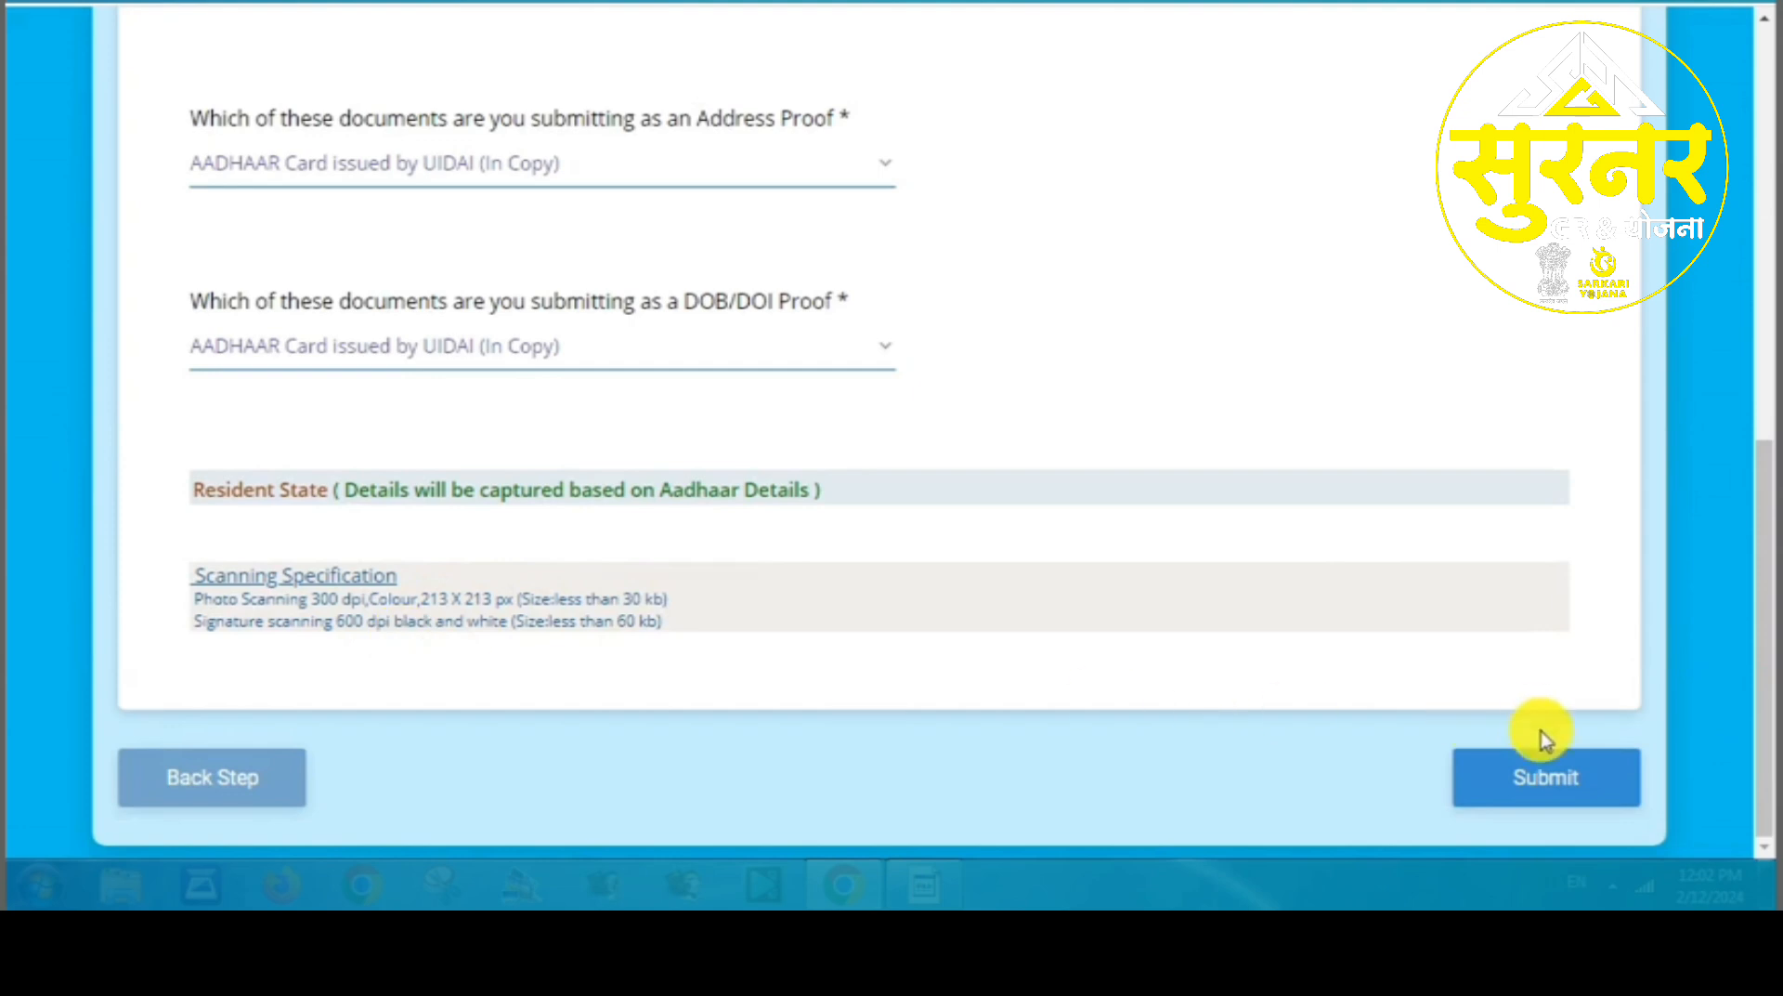
click(1545, 774)
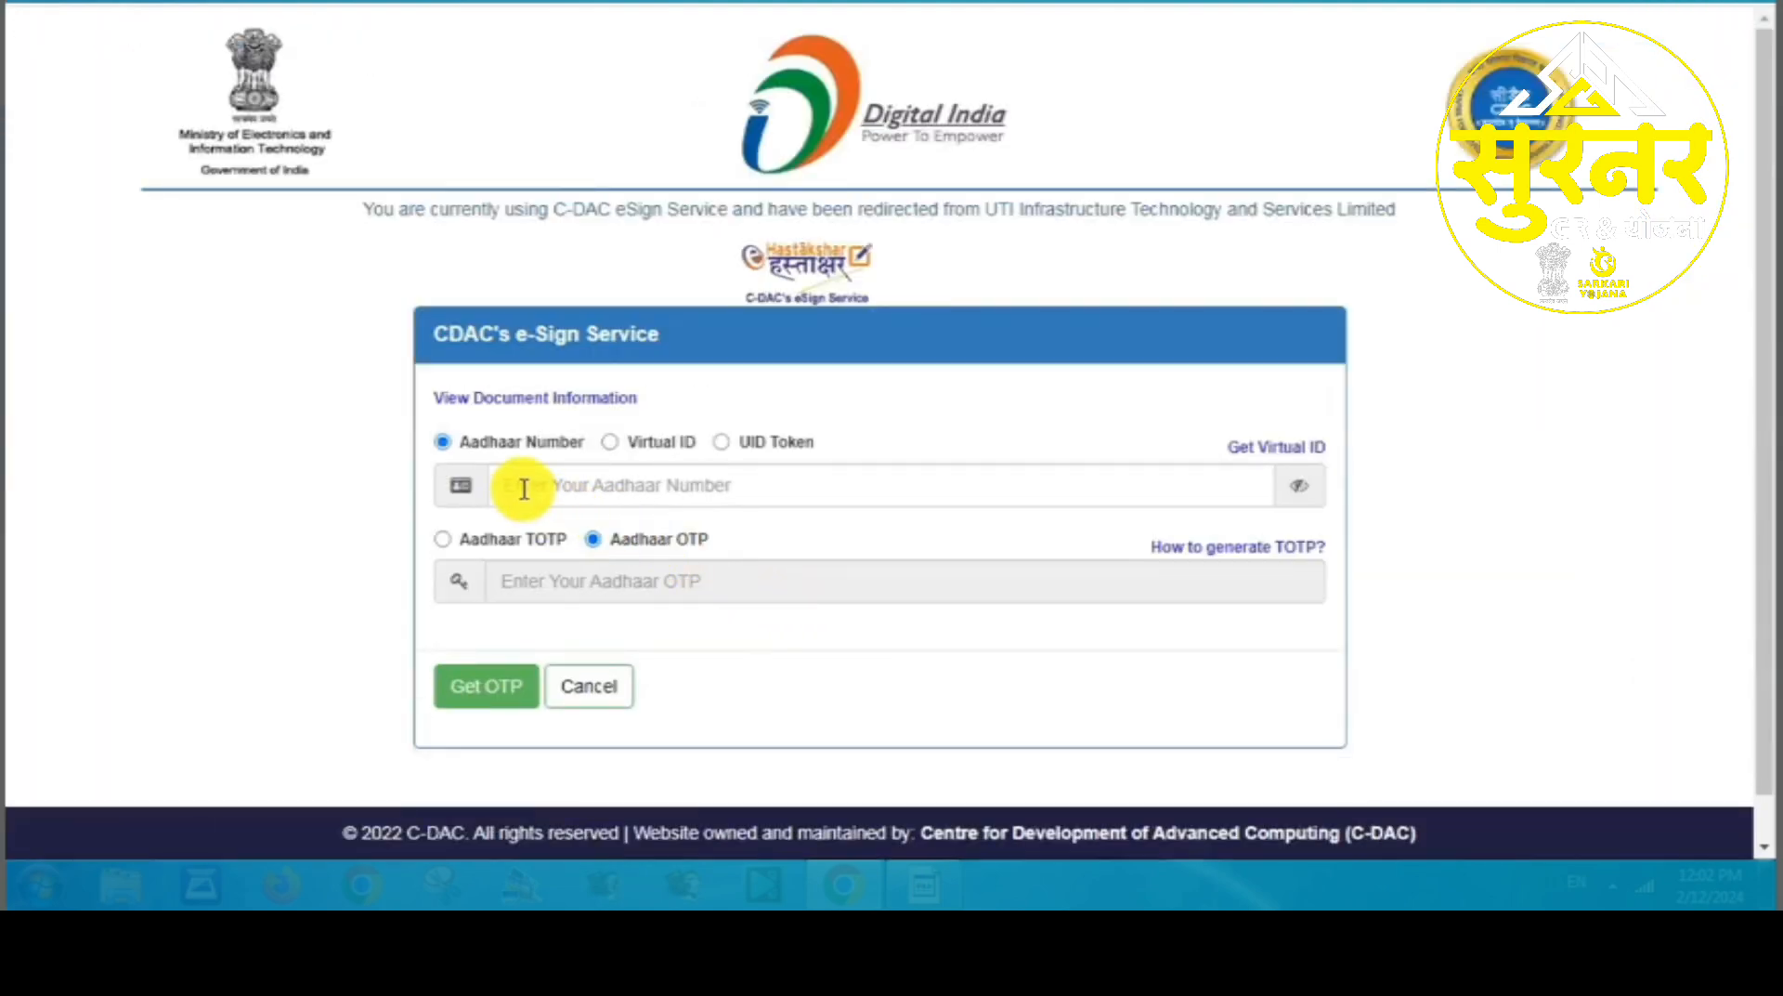
- Enter the applicant's Aadhaar number in CDAC's e-Sign Service and request an Aadhaar OTP
click(524, 488)
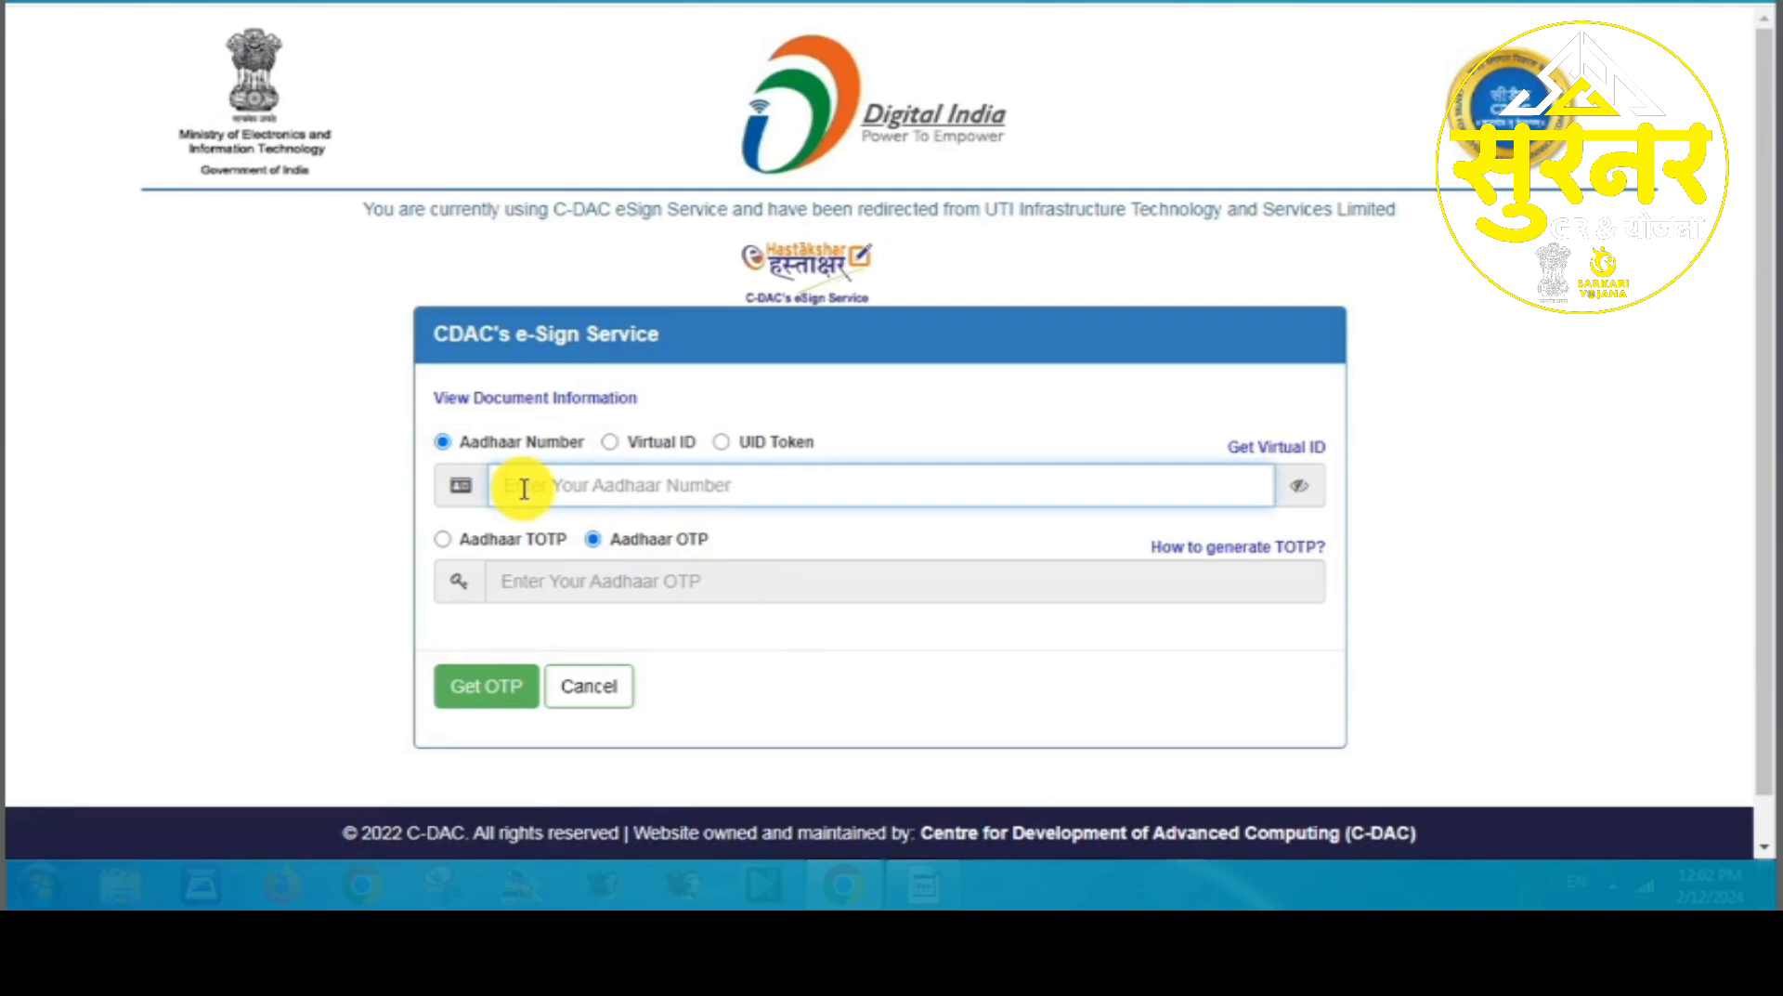
text(•)
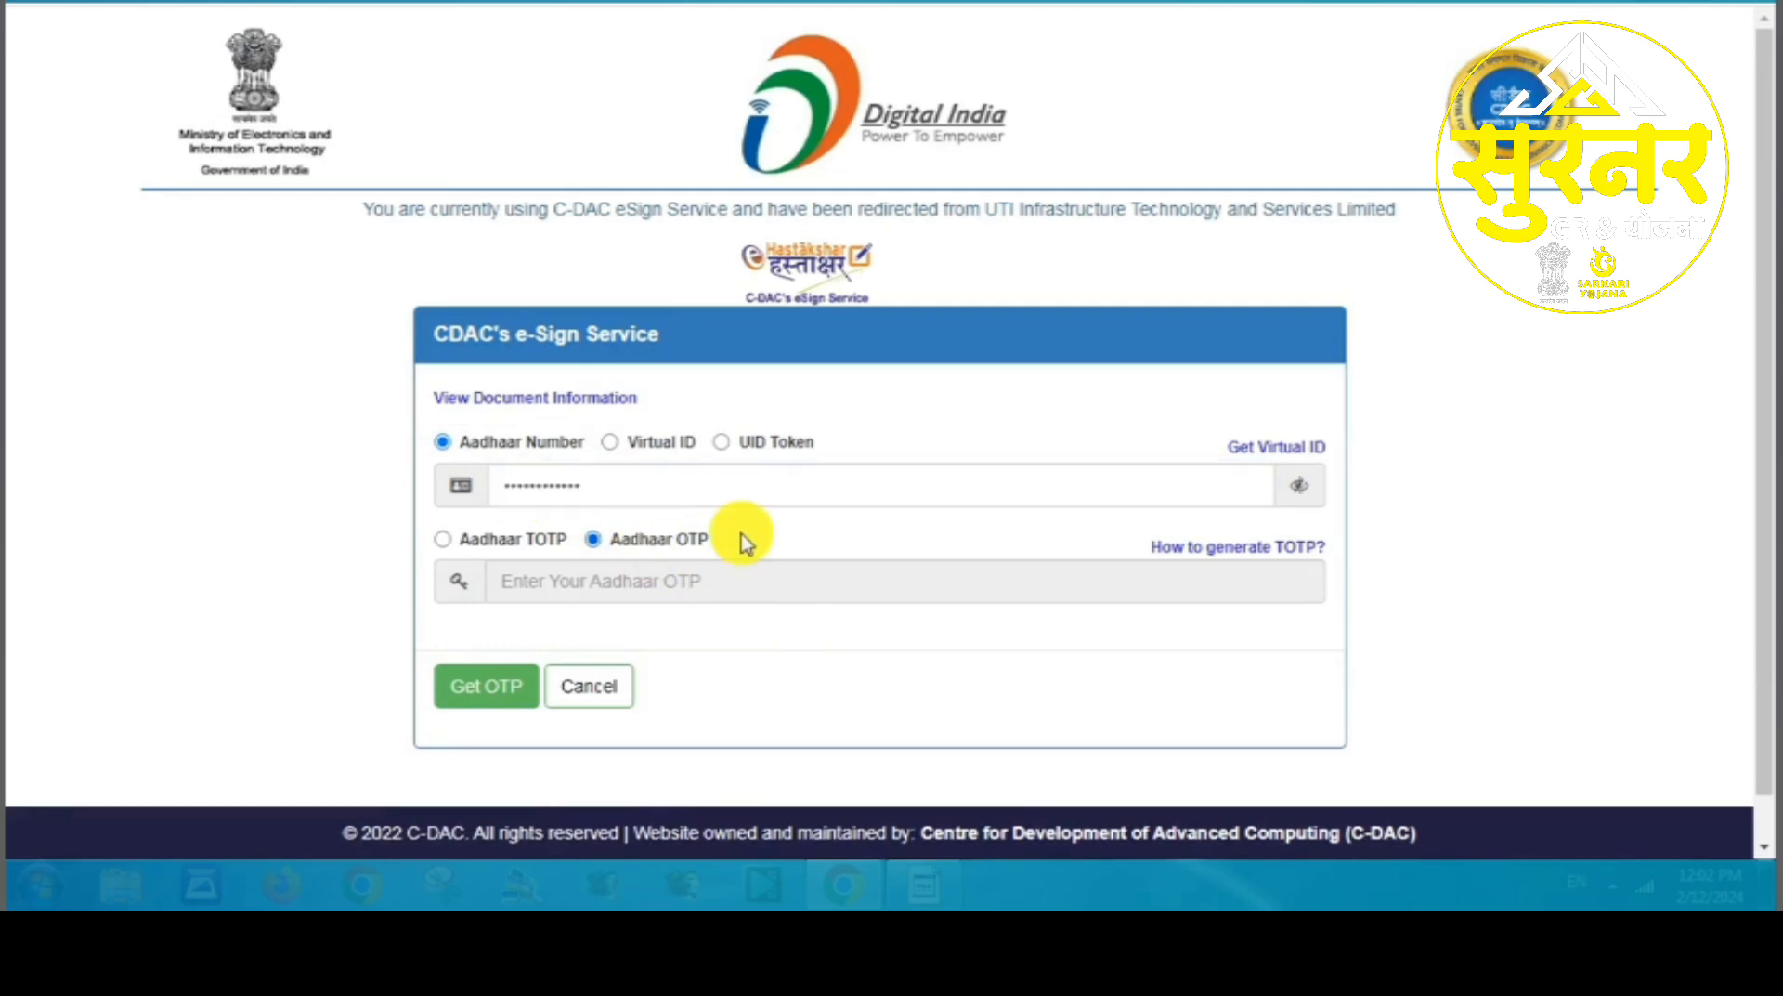
click(473, 696)
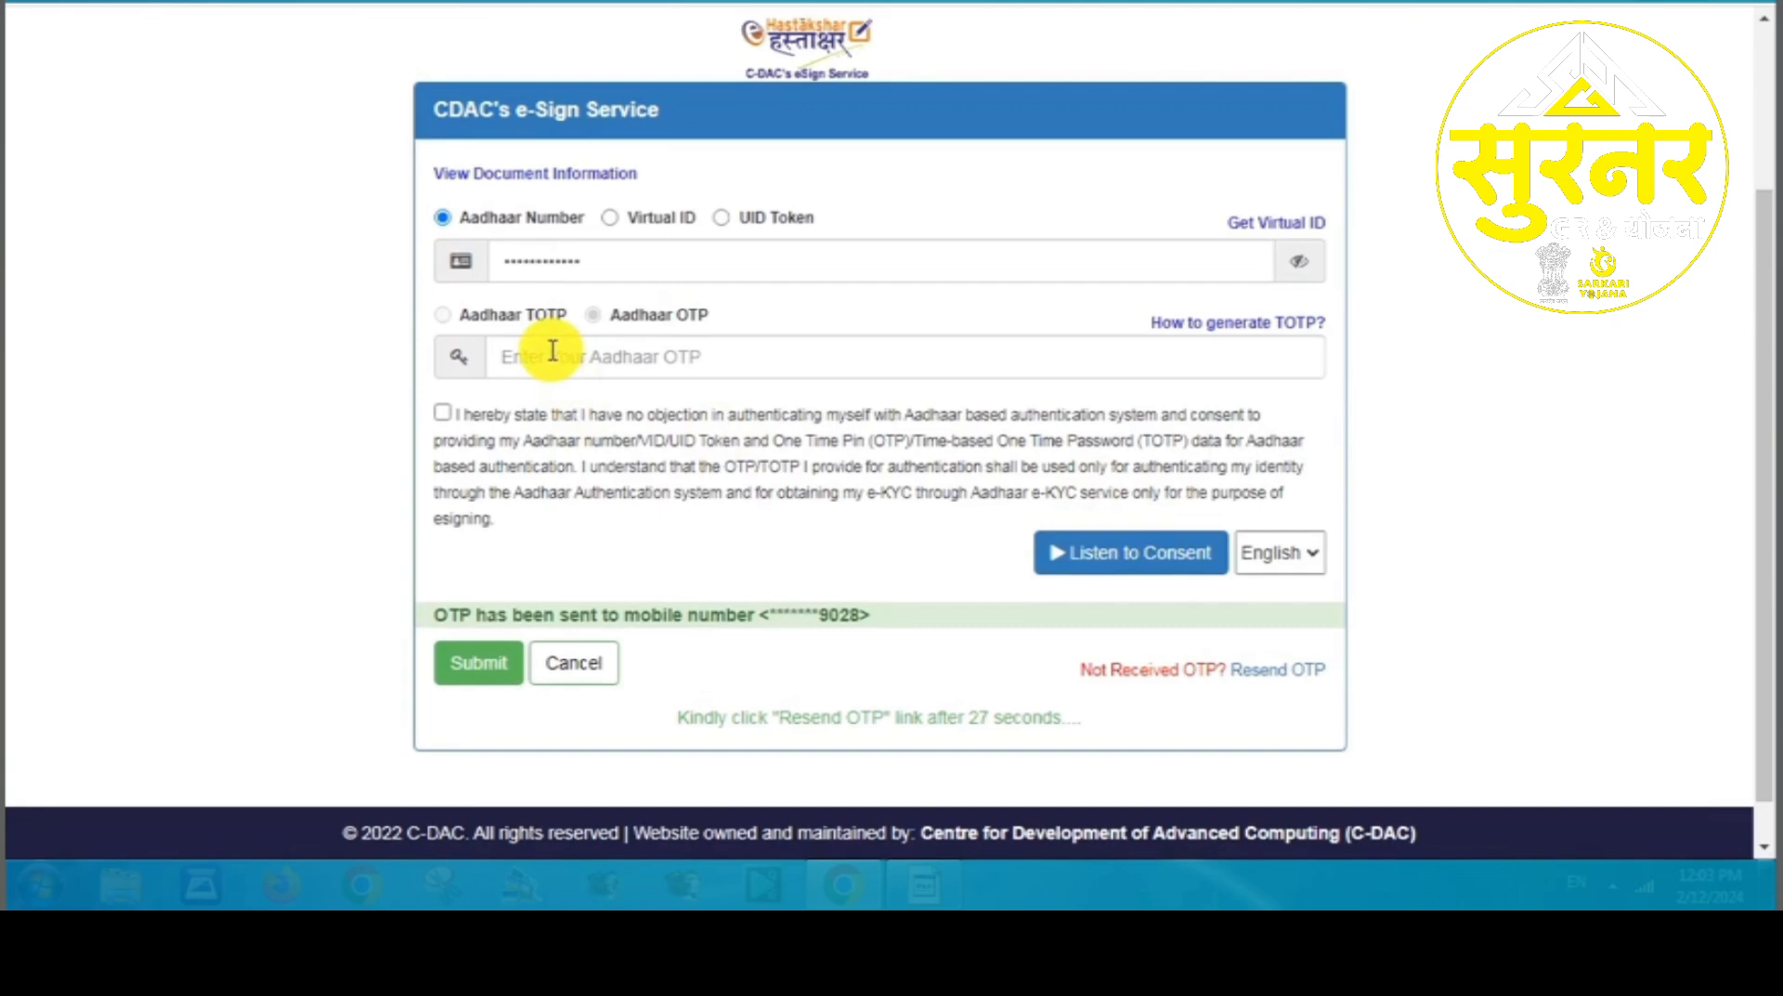
- Enter the Aadhaar OTP, give consent to the Aadhaar-based authentication and submit the e-signature
click(553, 352)
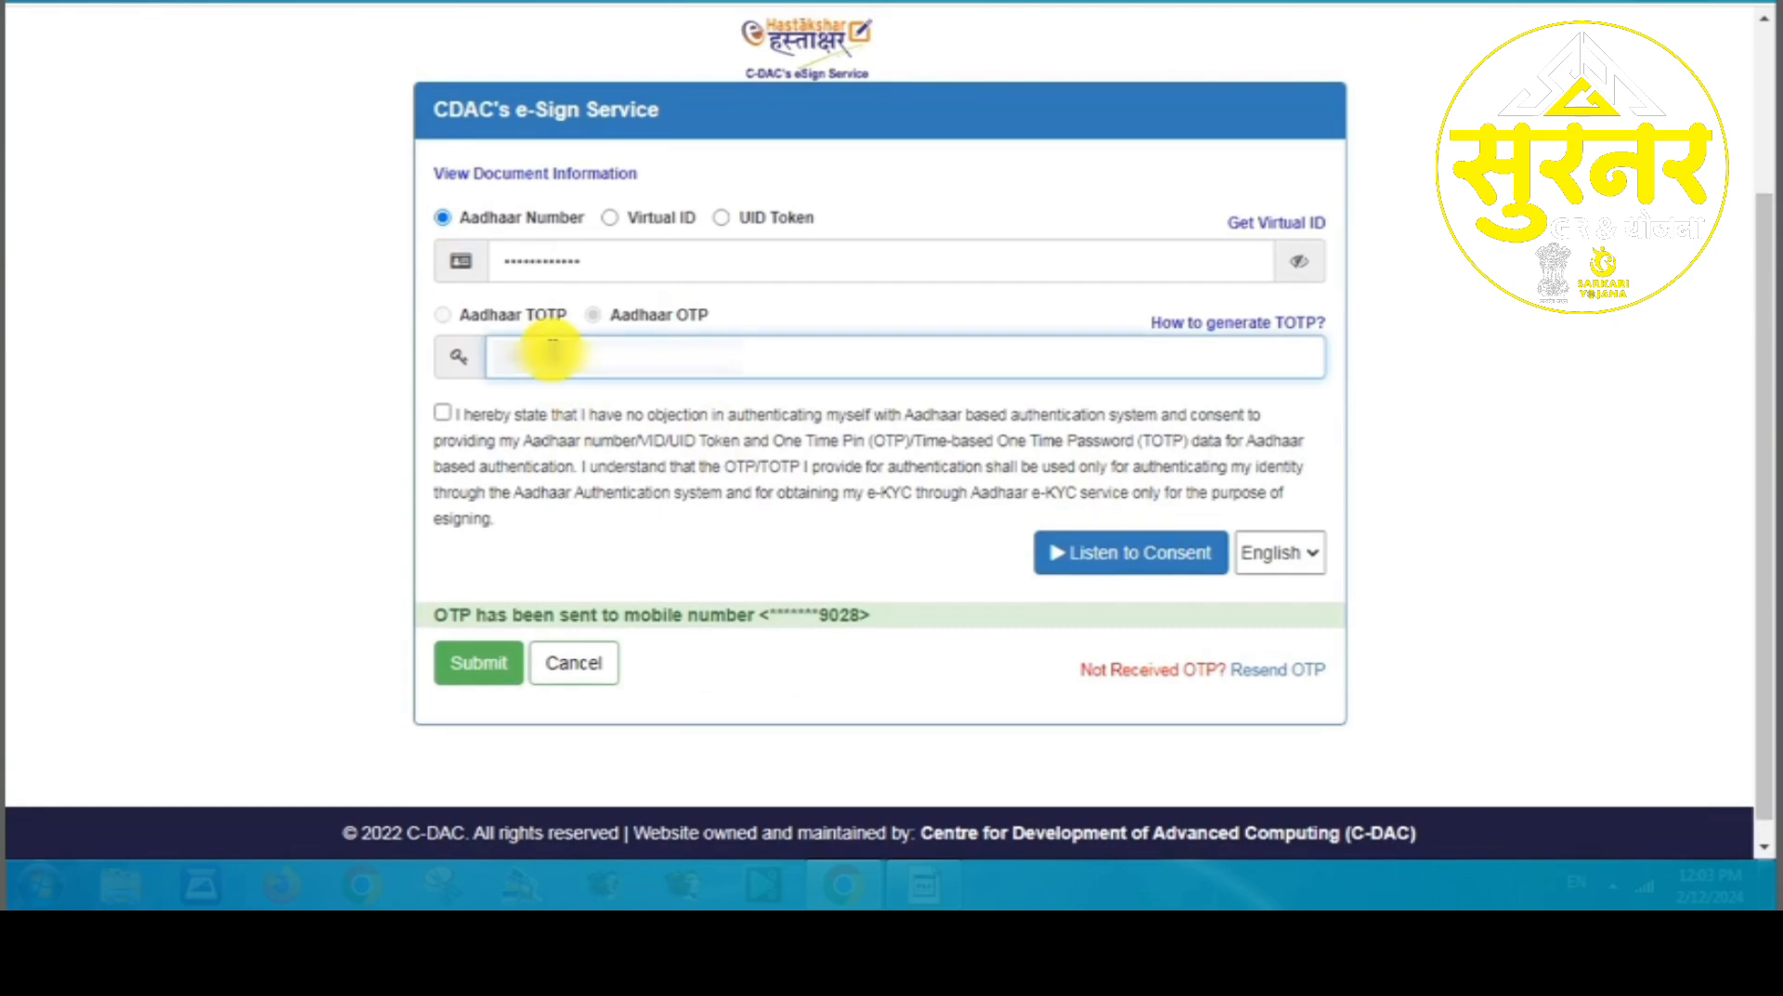
click(723, 546)
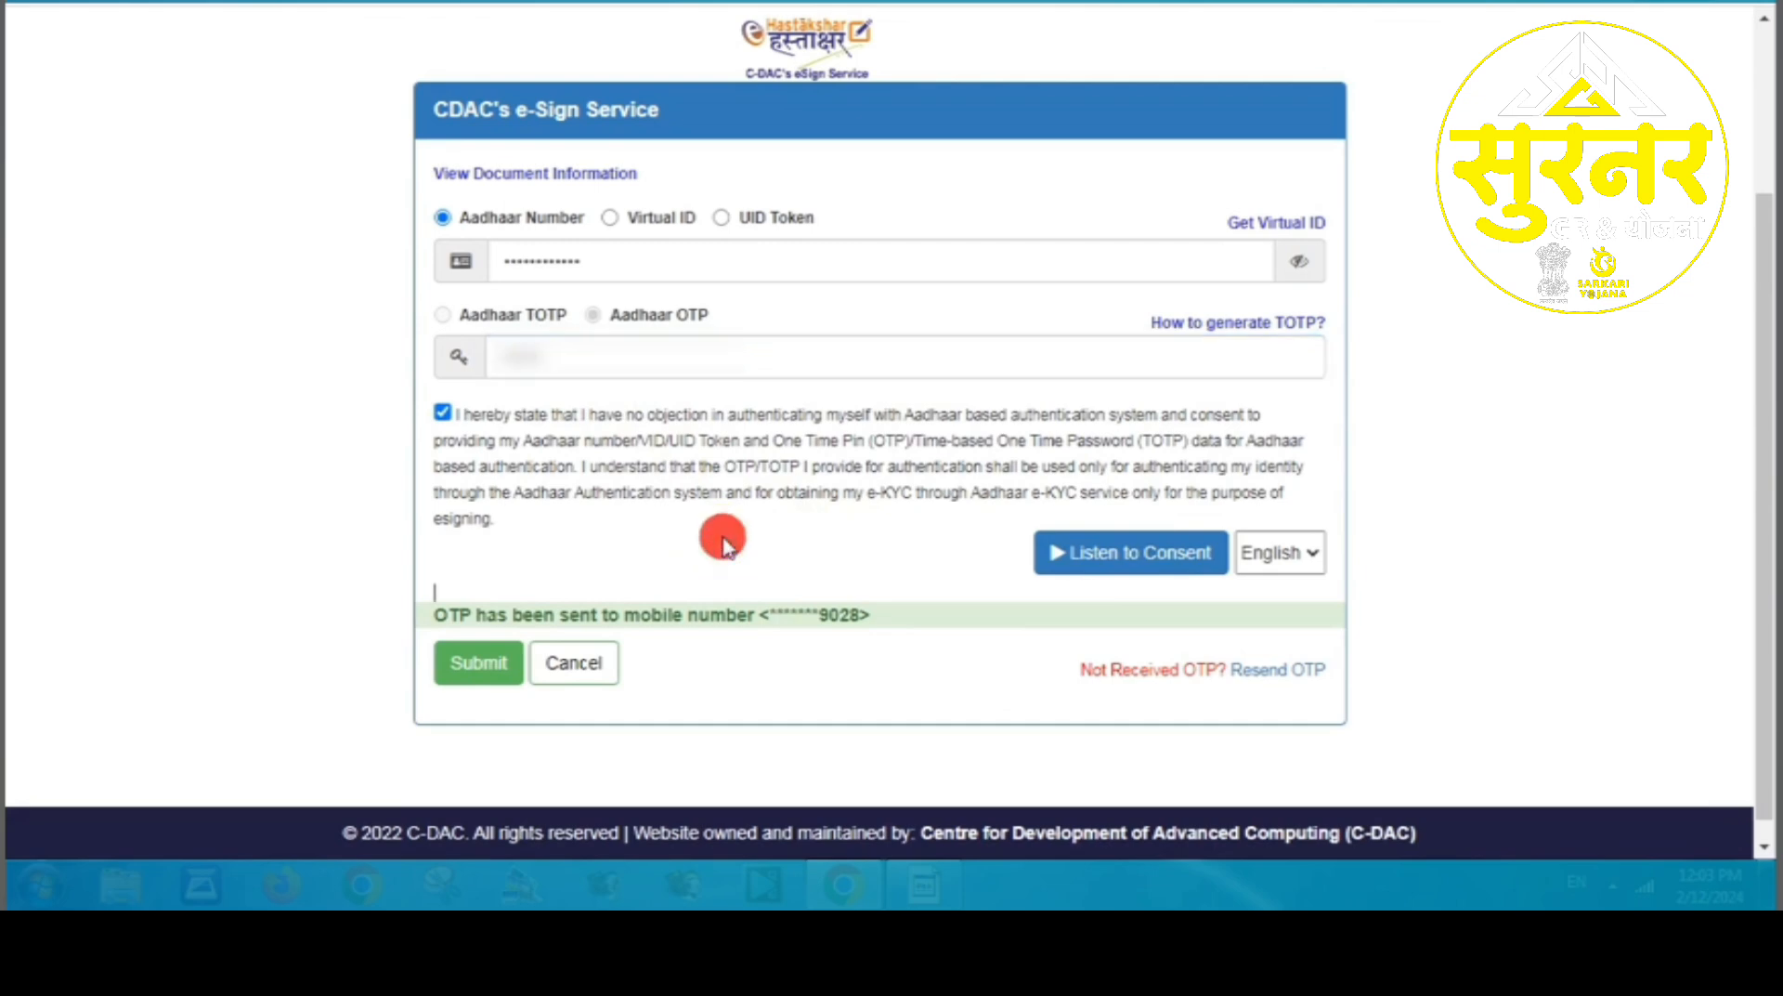
click(491, 667)
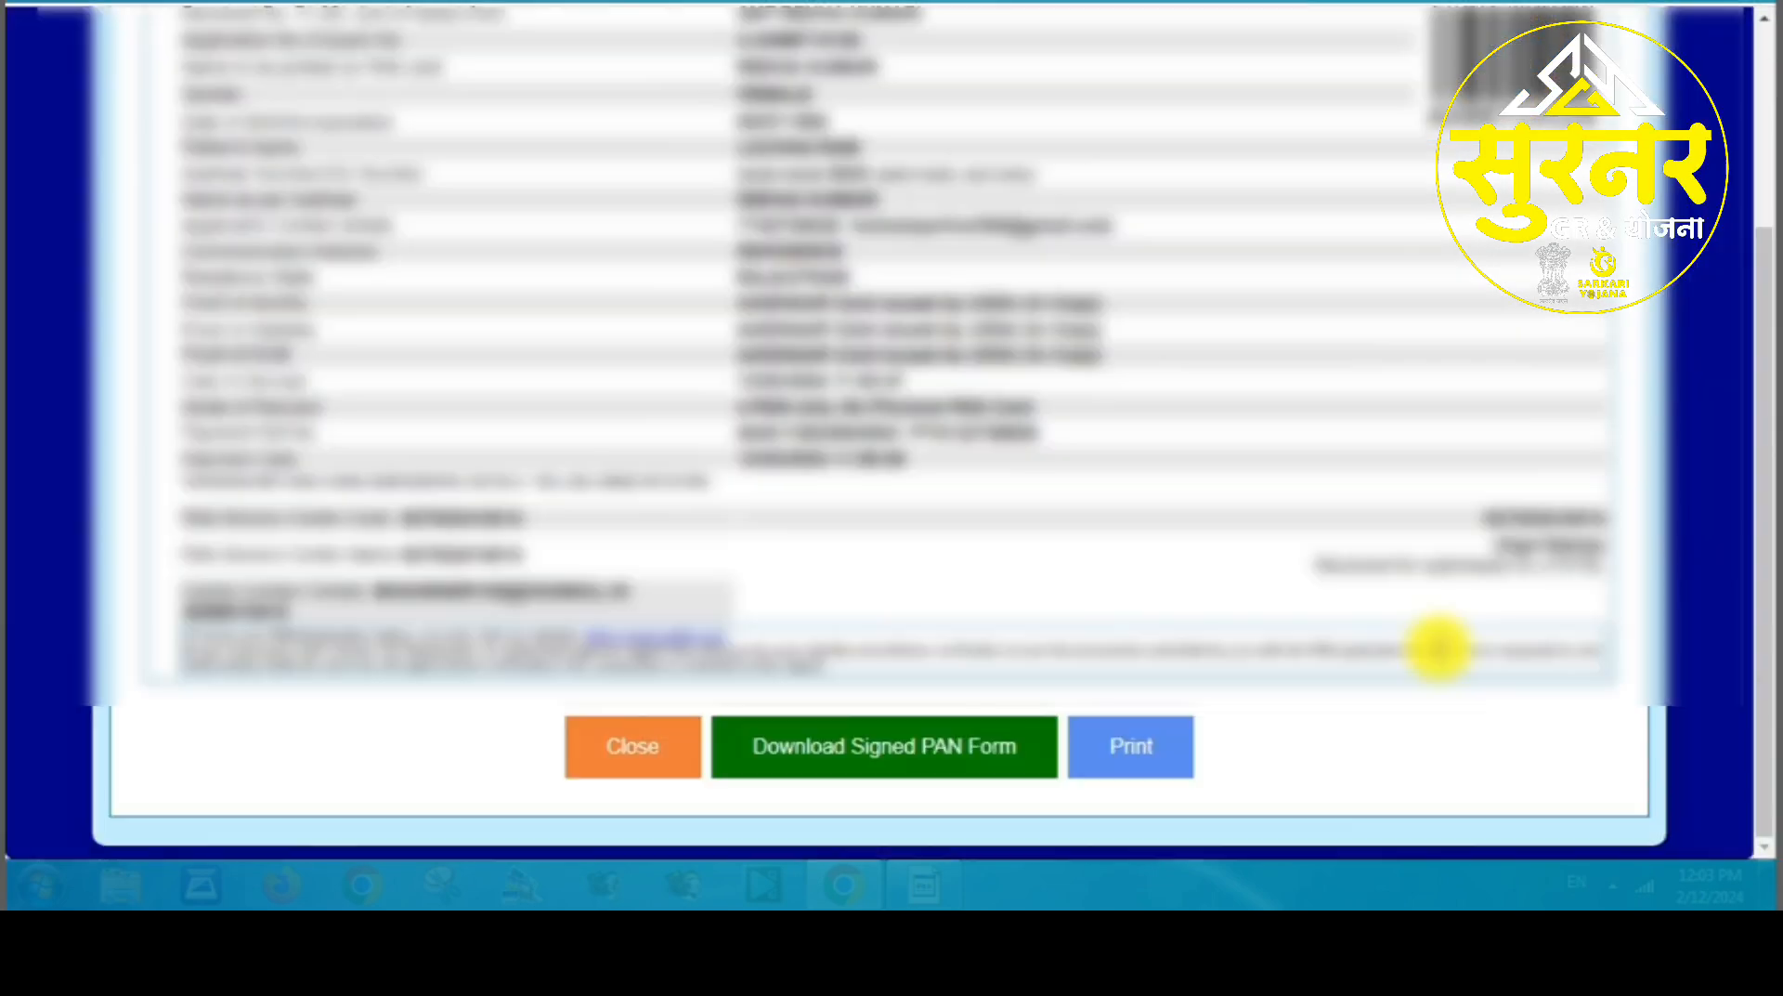
- Print the PAN application receipt
click(1131, 748)
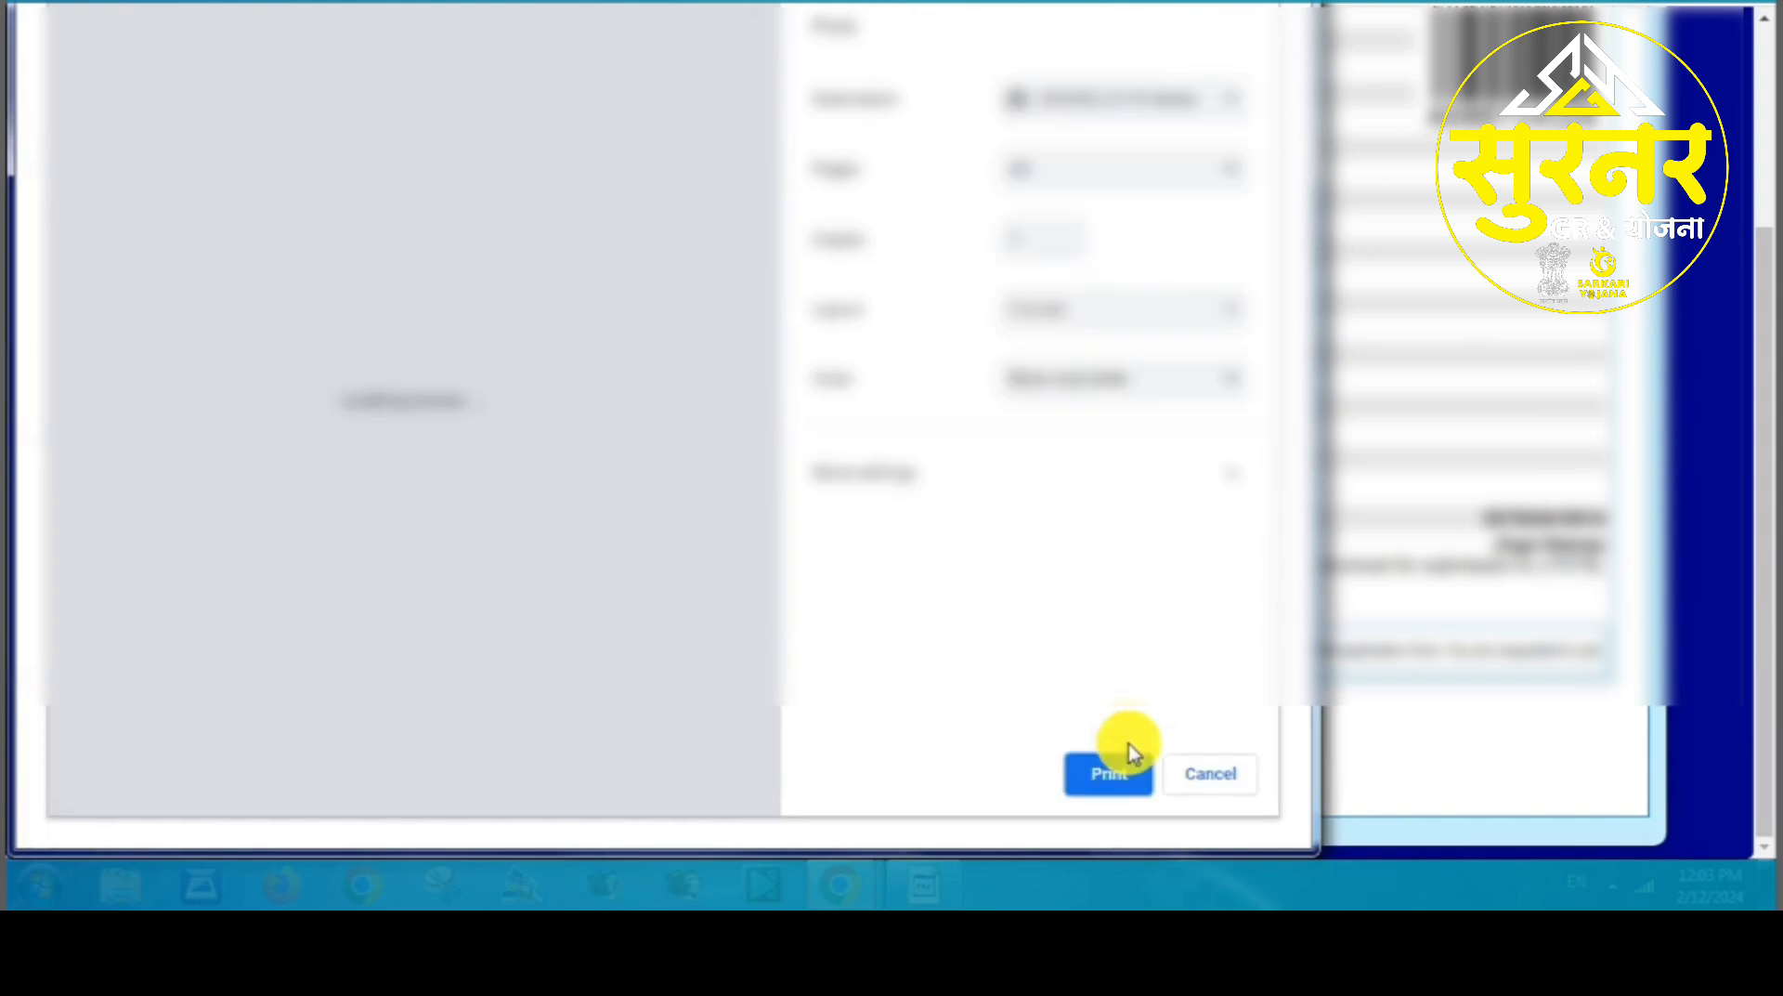
click(1105, 776)
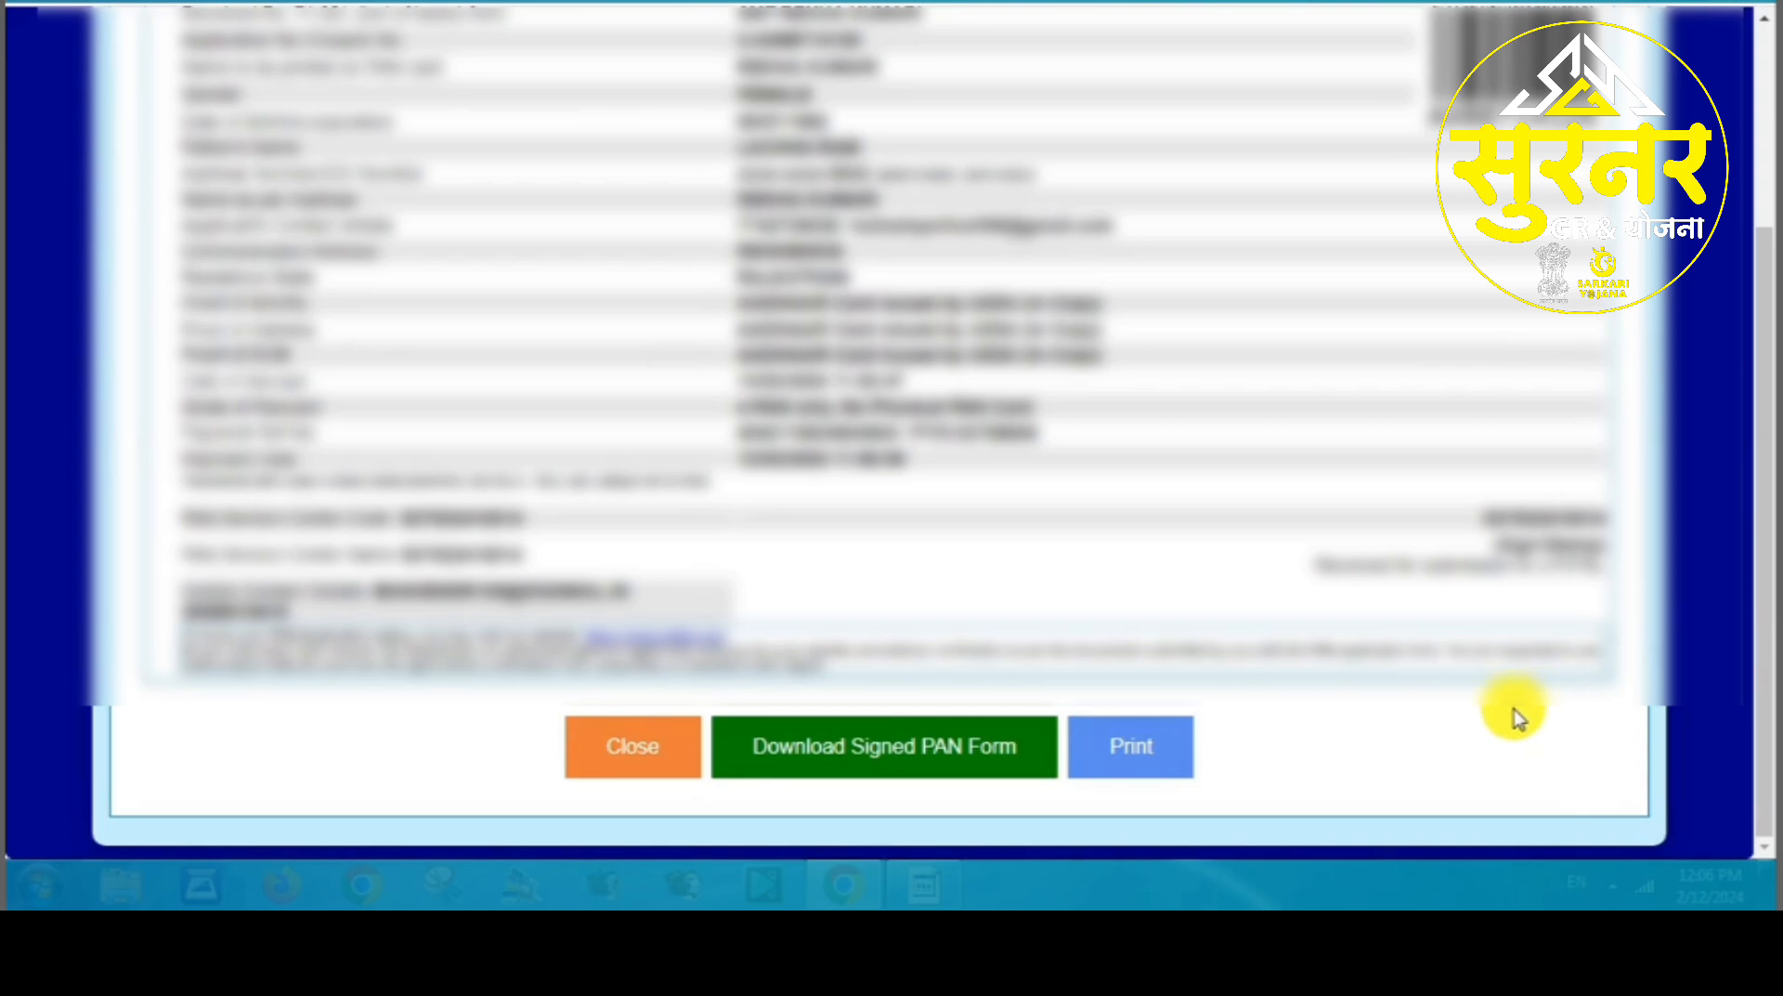
- Download the signed PAN form, open the PDF and look through its pages
click(932, 760)
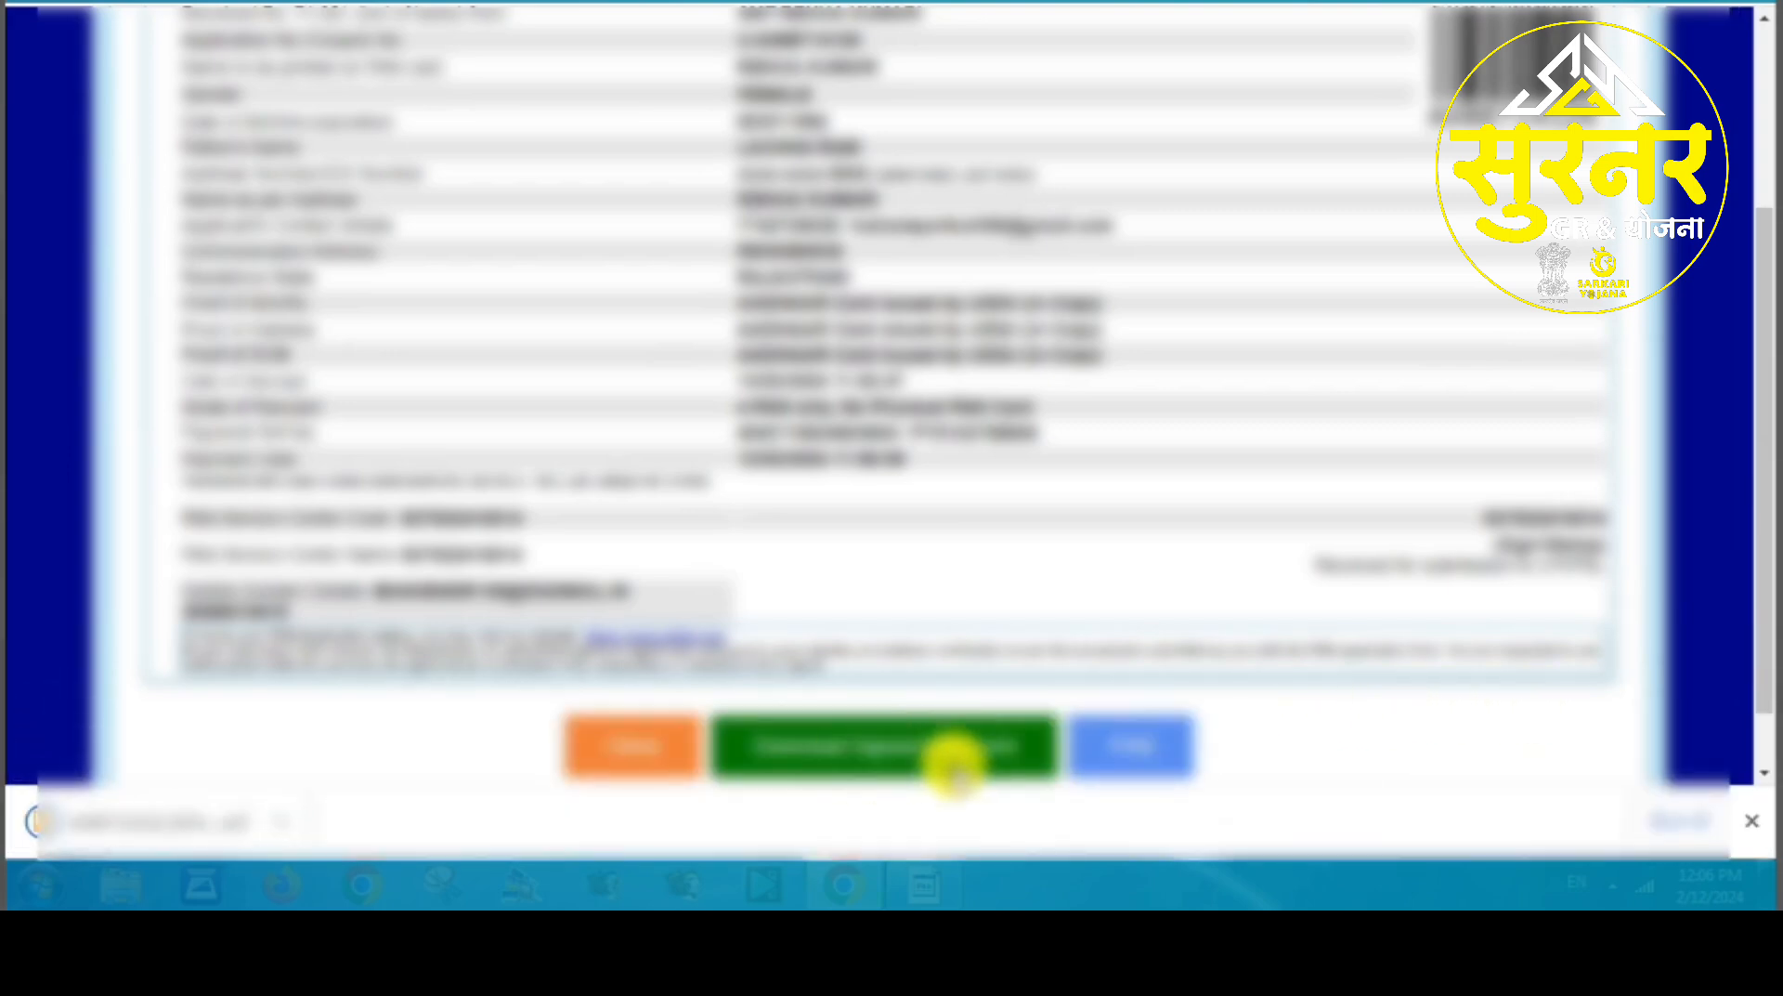
click(186, 817)
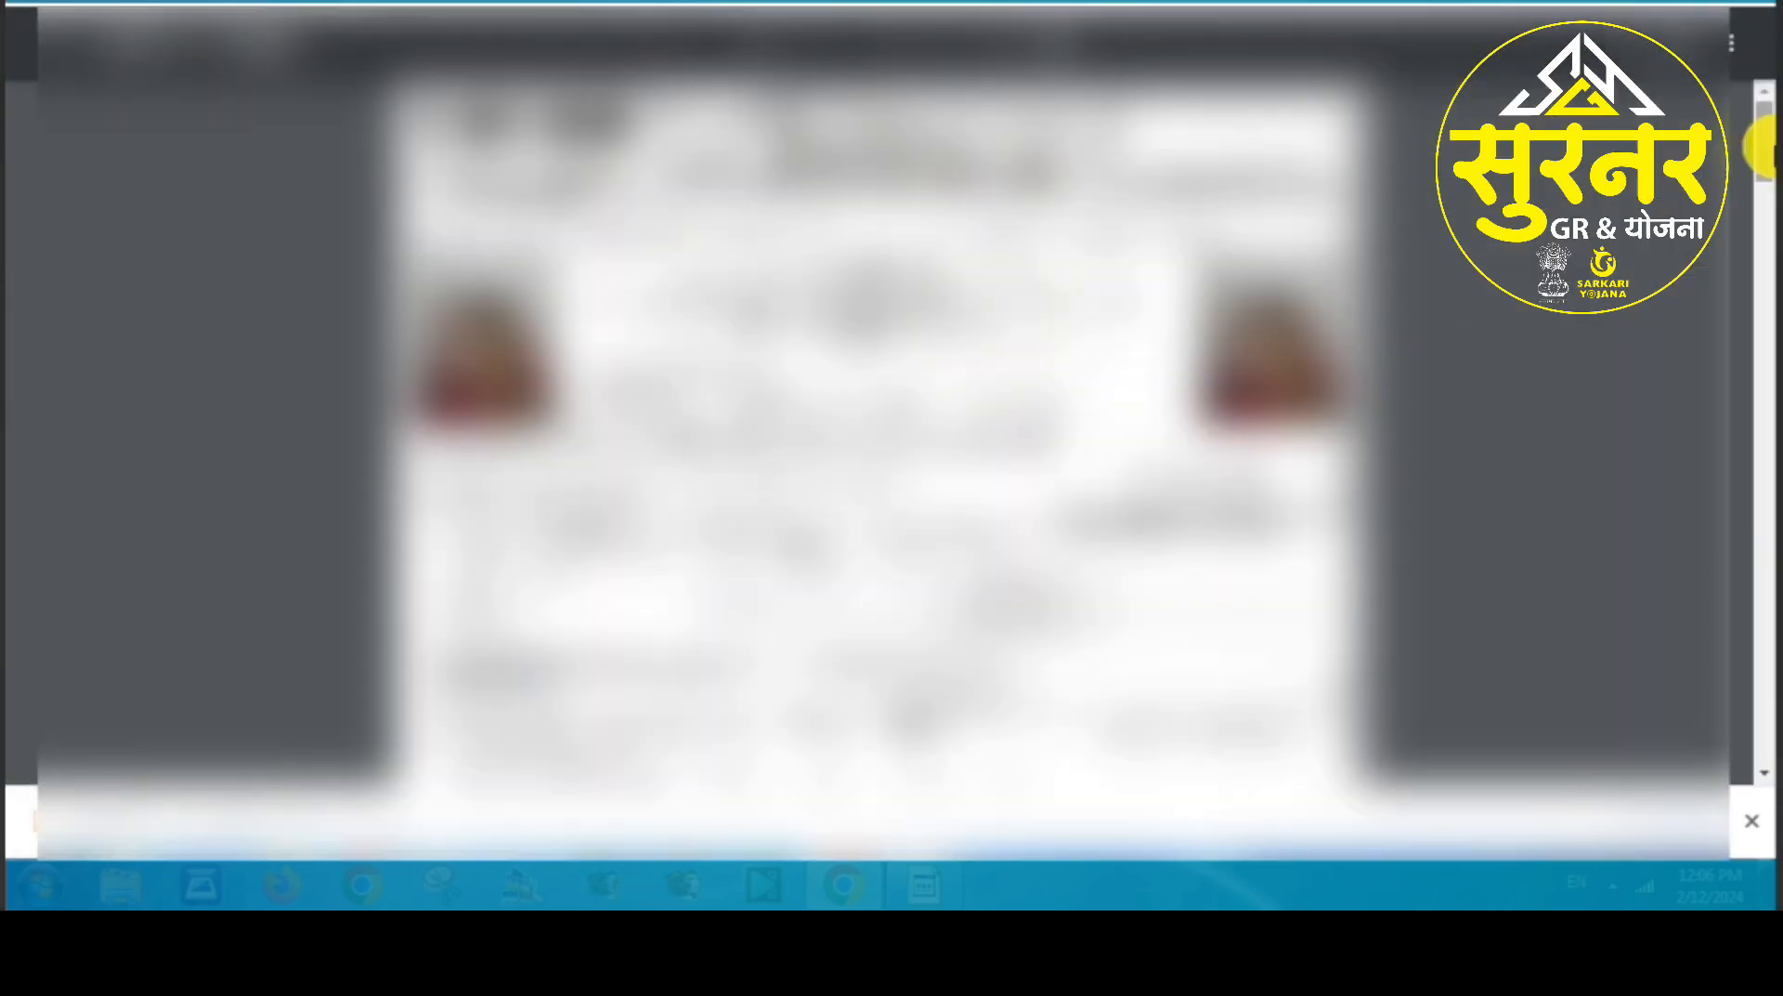
drag(1768, 145, 1765, 697)
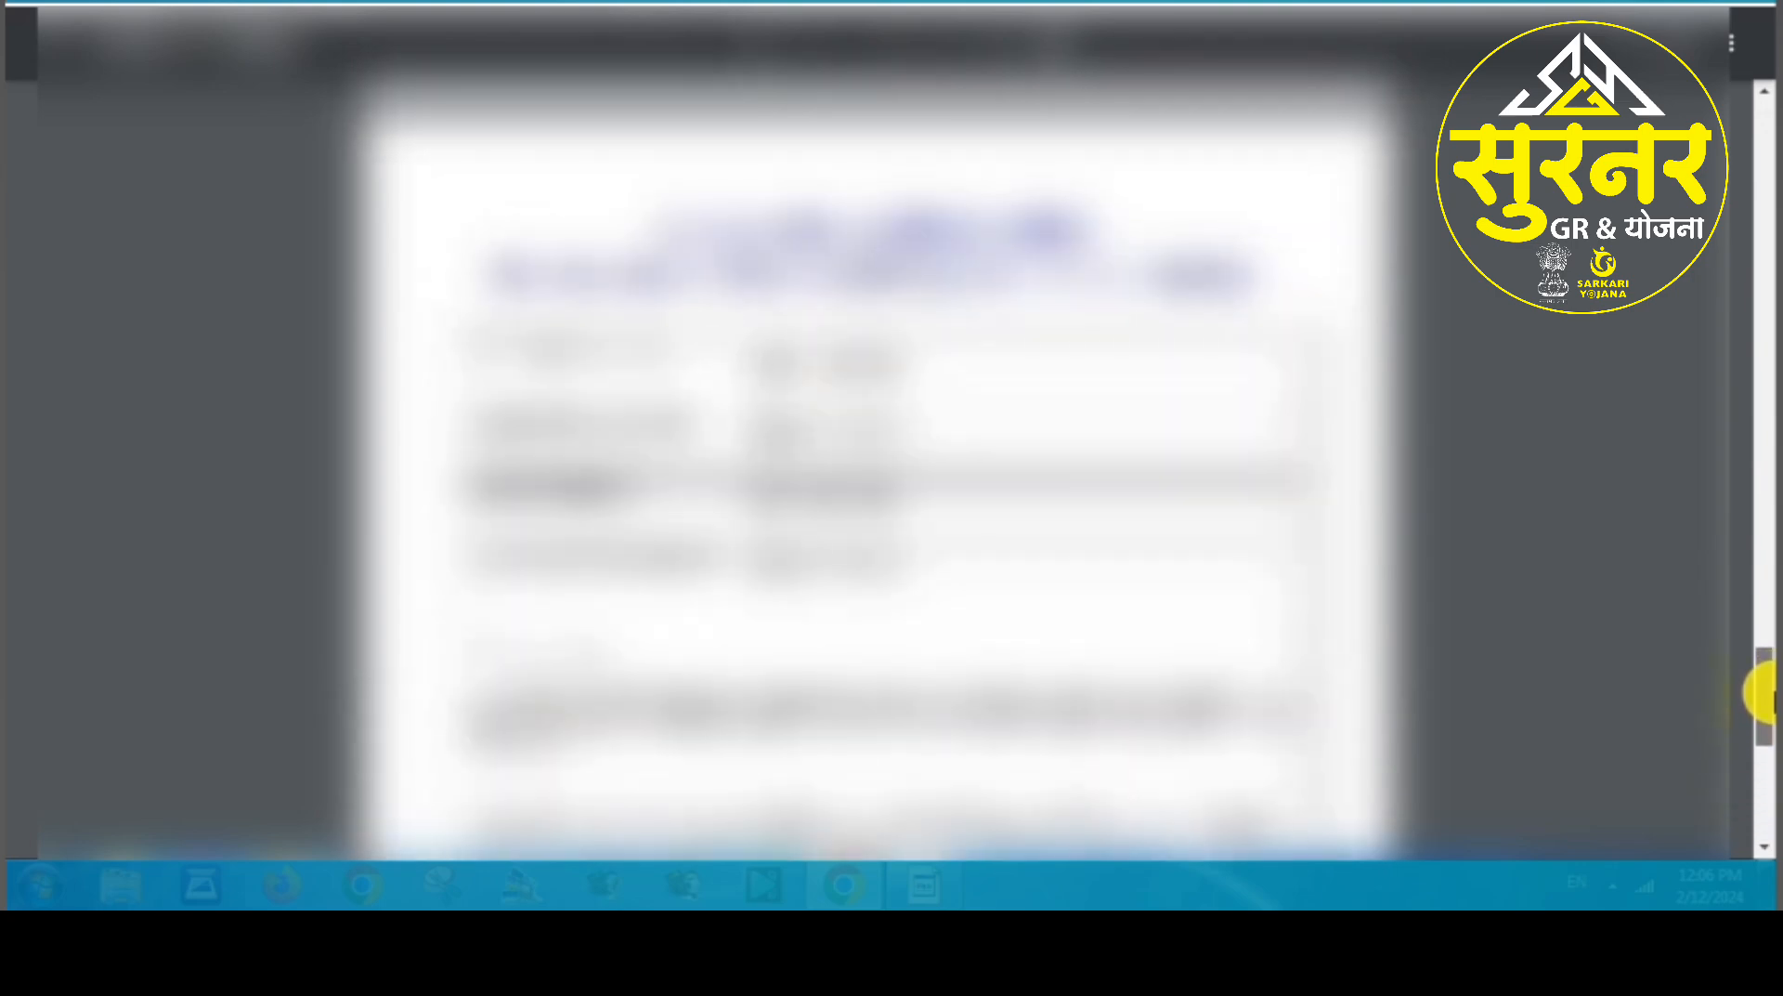